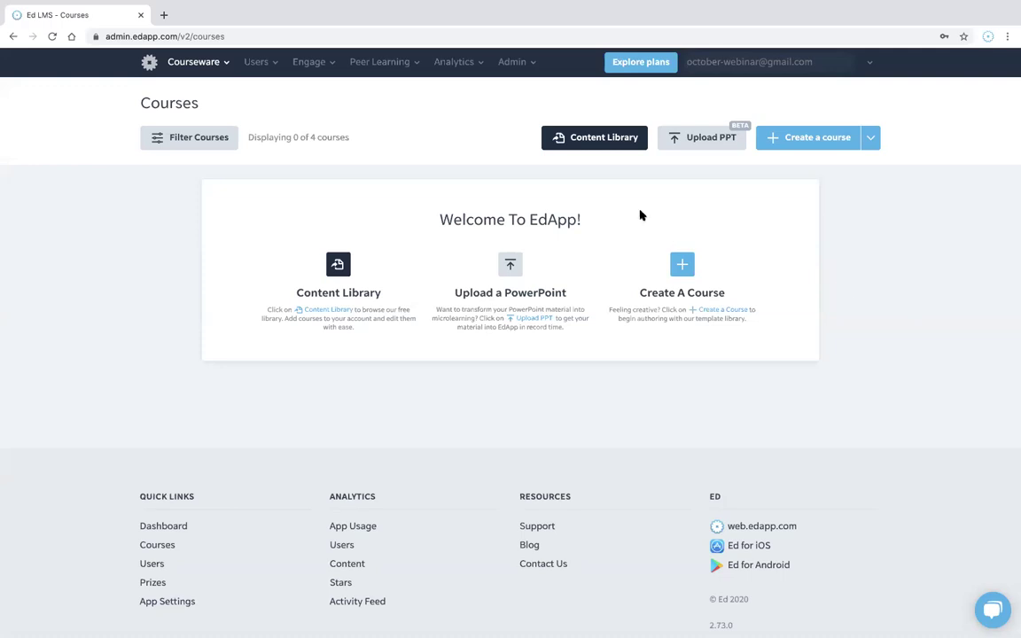
# Open the Content Library of importable courses and look over the start of the Safety, Quality & Risk Management category.
pyautogui.click(561, 135)
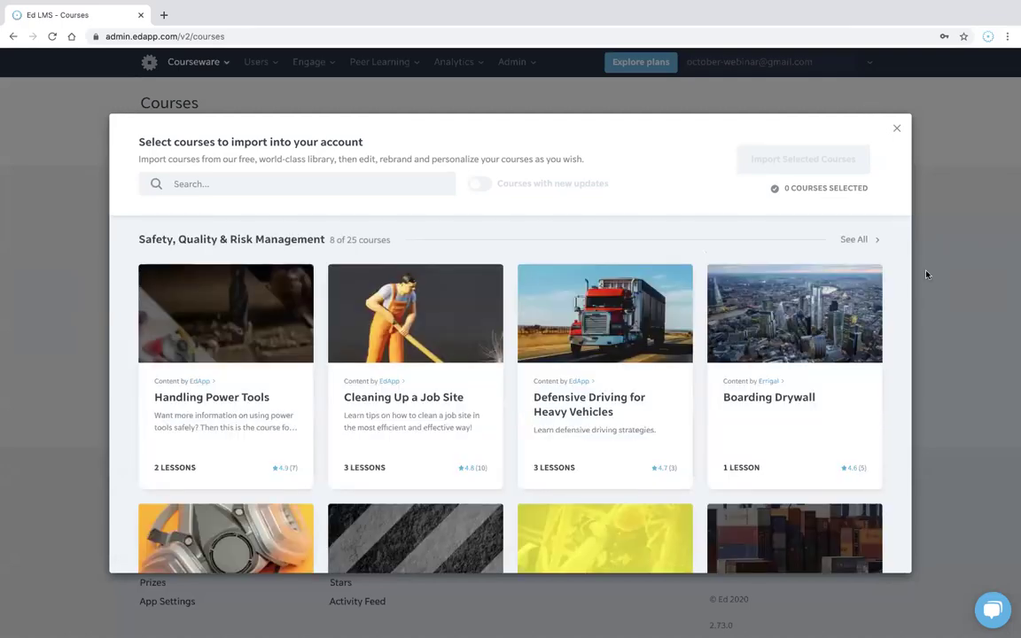
pyautogui.scroll(-1, 898, 371)
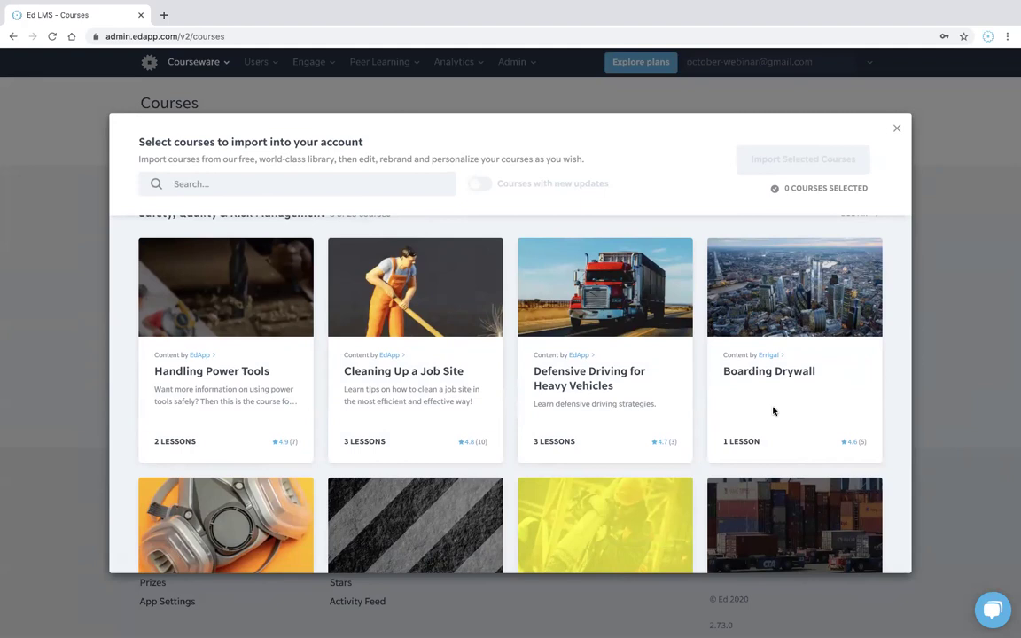
pyautogui.scroll(1, 774, 411)
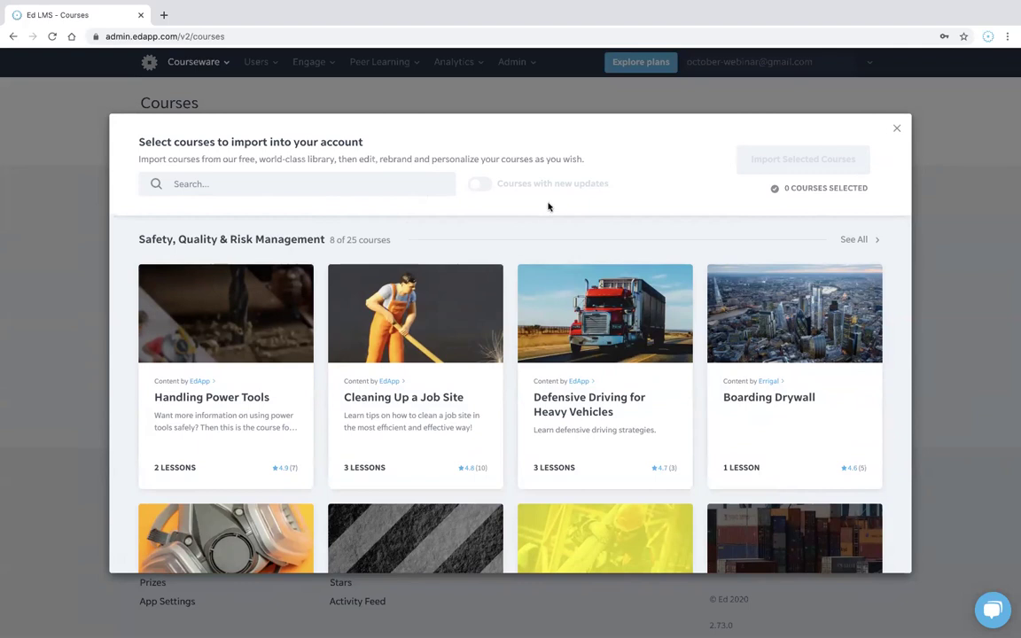
pyautogui.scroll(-1, 502, 332)
pyautogui.scroll(-1, 501, 332)
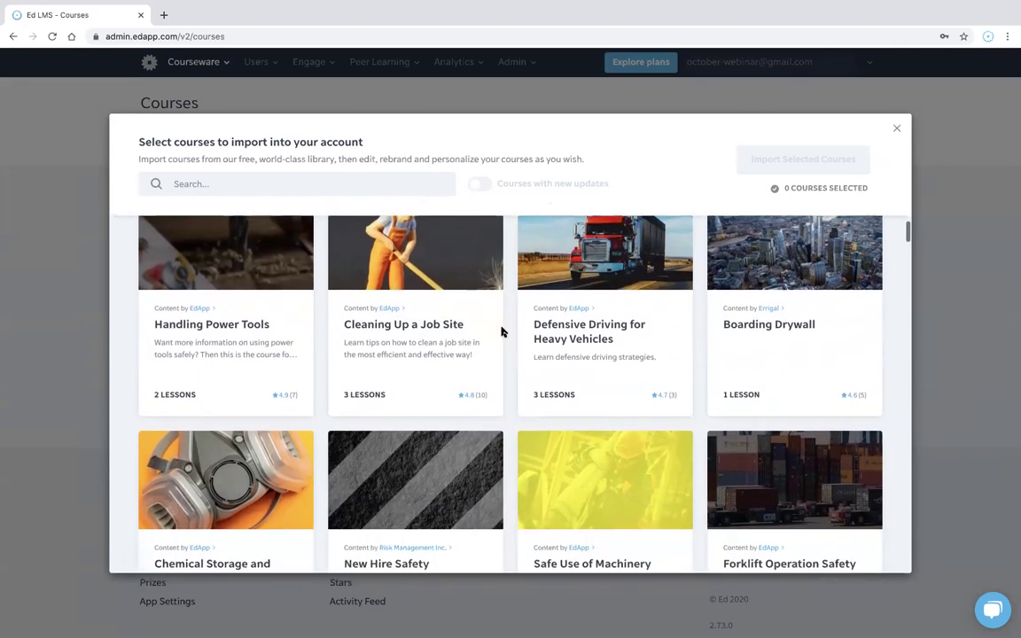
pyautogui.scroll(1, 502, 332)
pyautogui.scroll(1, 501, 332)
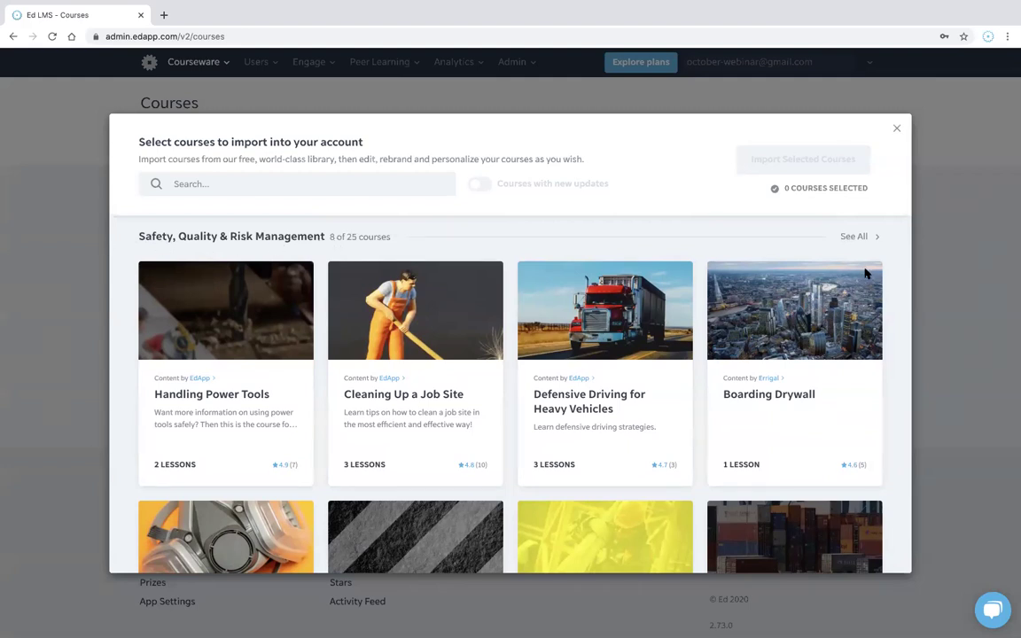
# Show all courses in the Safety, Quality & Risk Management category and browse through them.
pyautogui.click(855, 236)
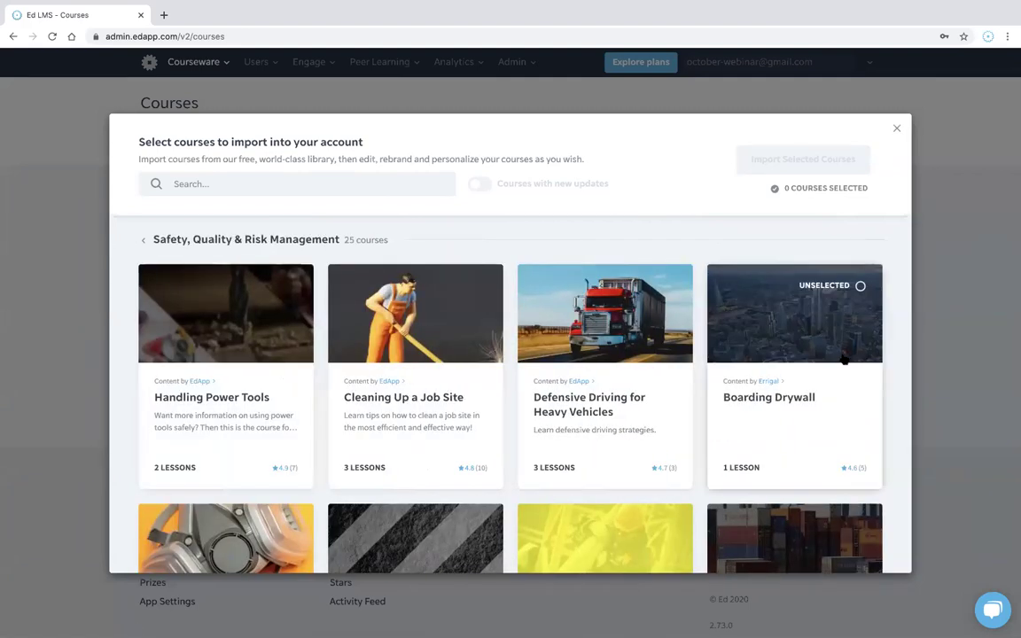
pyautogui.scroll(-3, 880, 390)
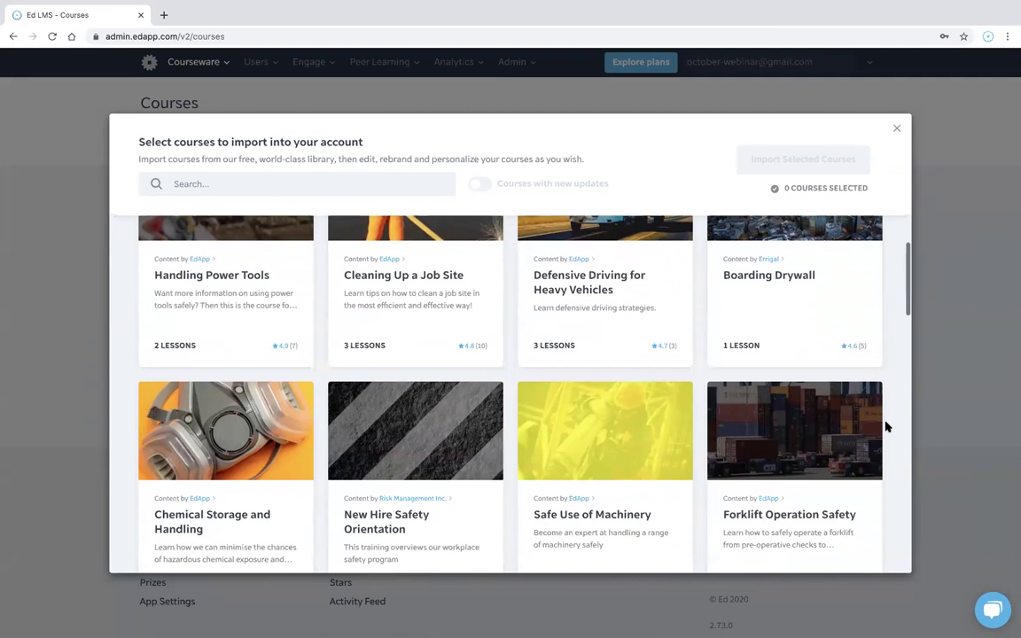
pyautogui.scroll(-3, 886, 428)
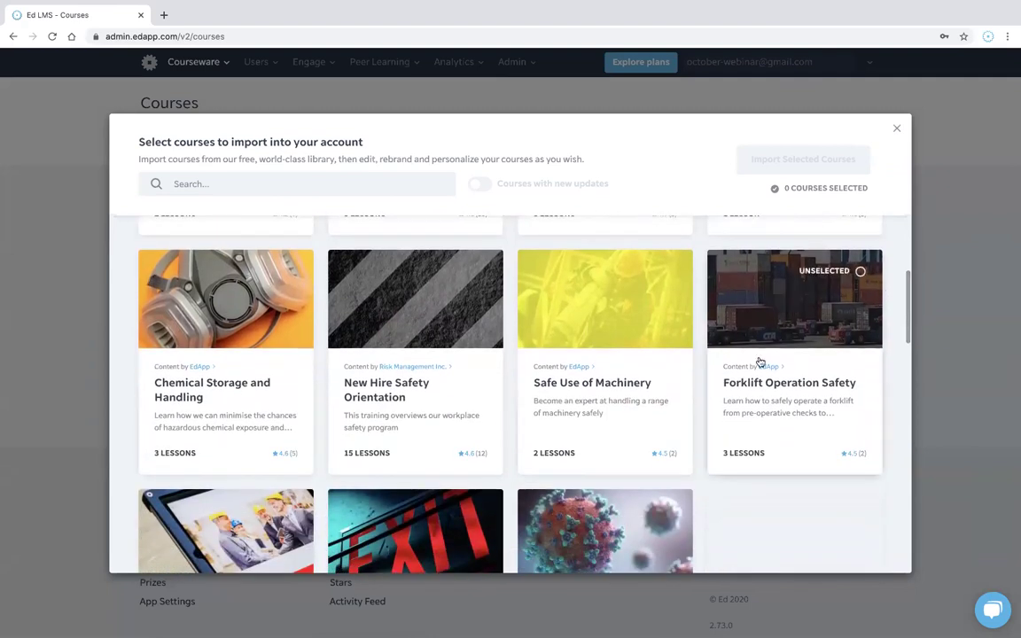
pyautogui.scroll(-3, 827, 445)
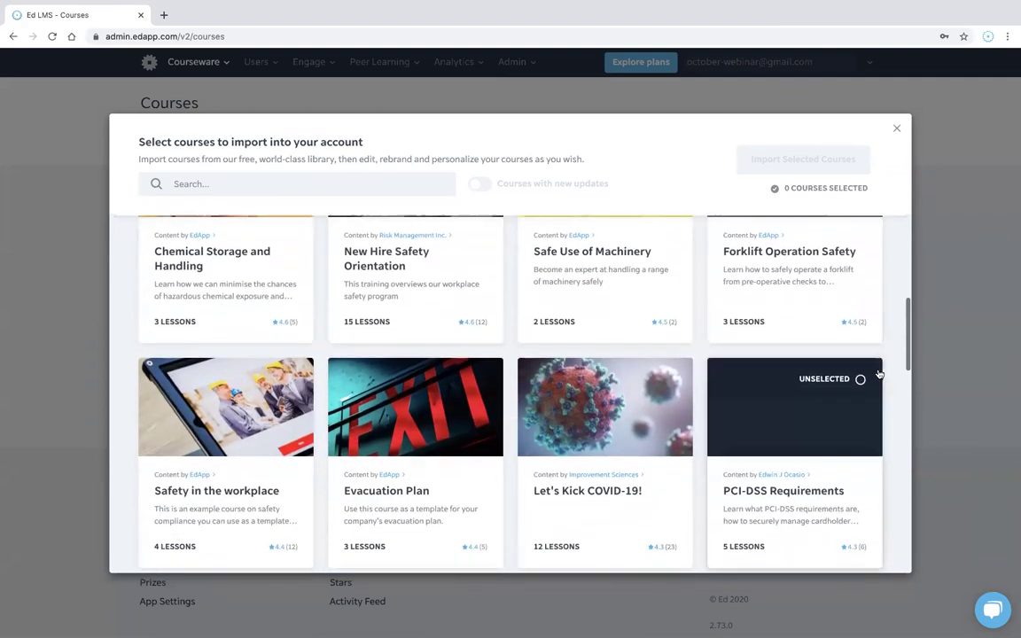
pyautogui.scroll(-3, 878, 374)
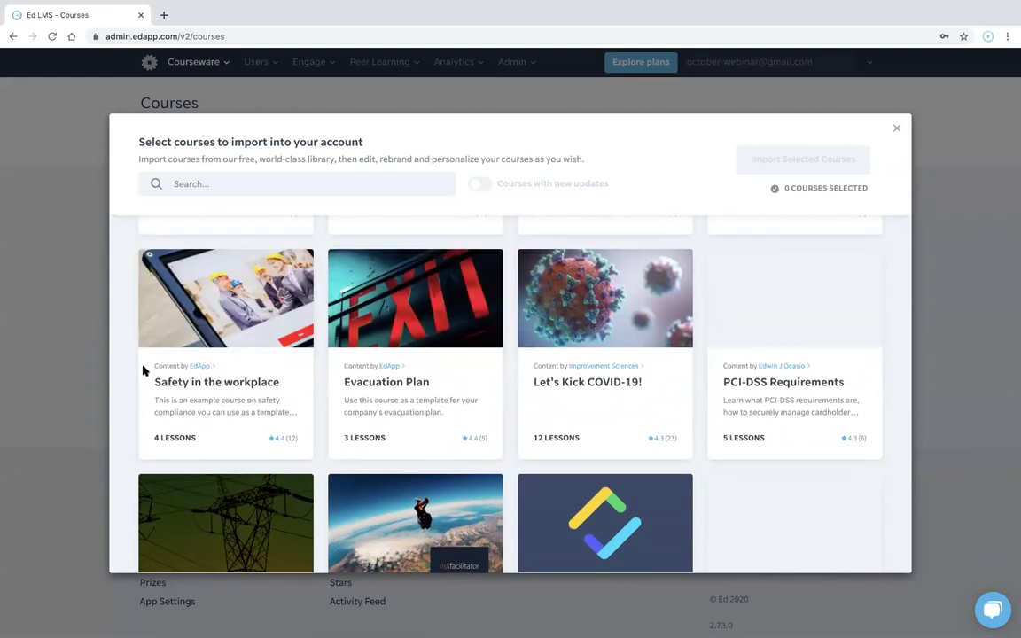
pyautogui.scroll(-3, 122, 371)
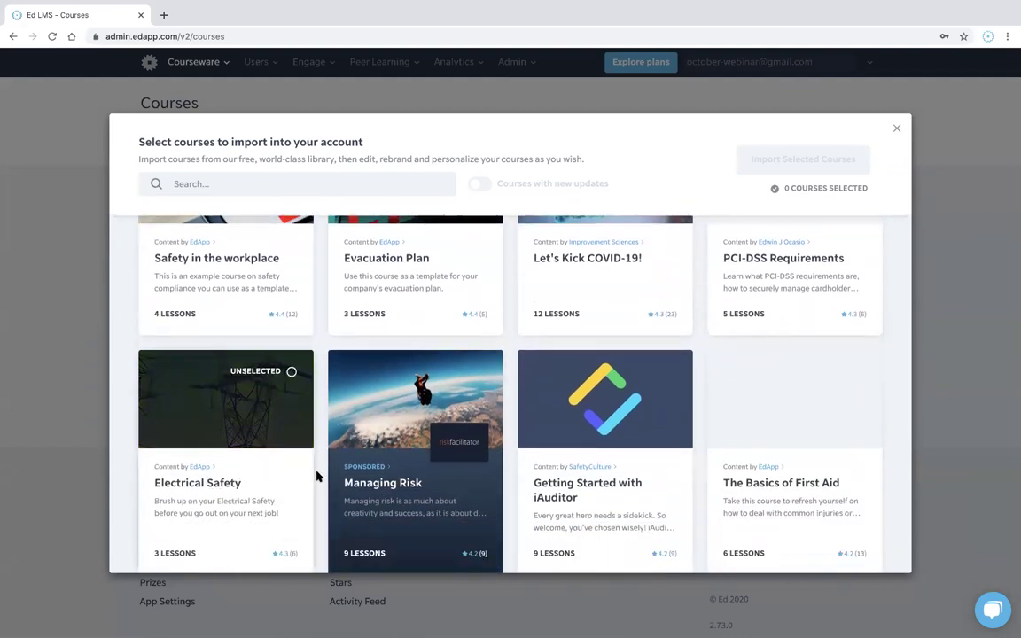
pyautogui.scroll(-3, 318, 475)
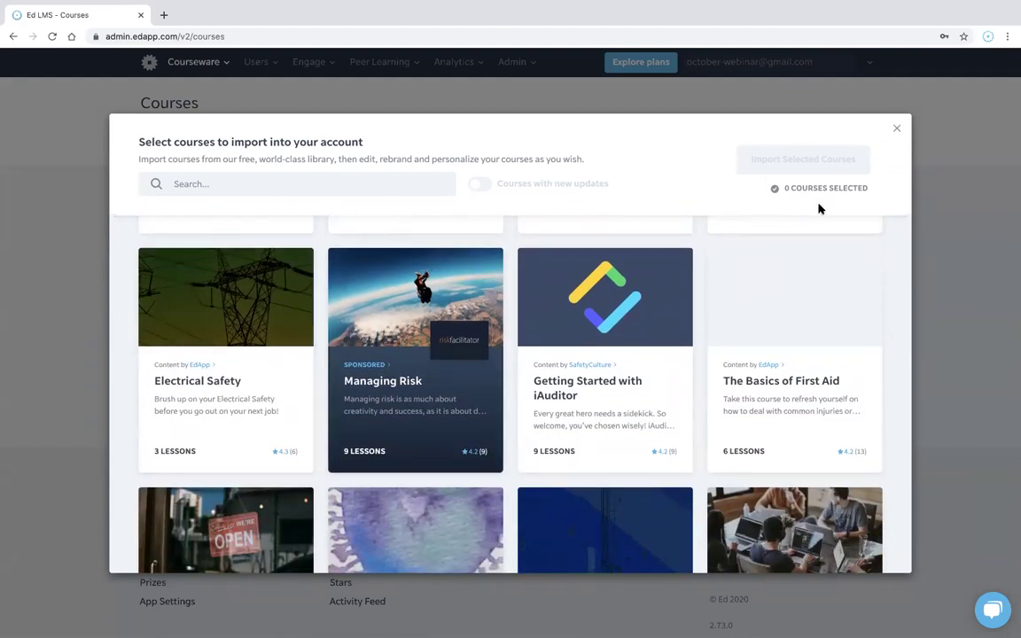
pyautogui.scroll(10, 153, 249)
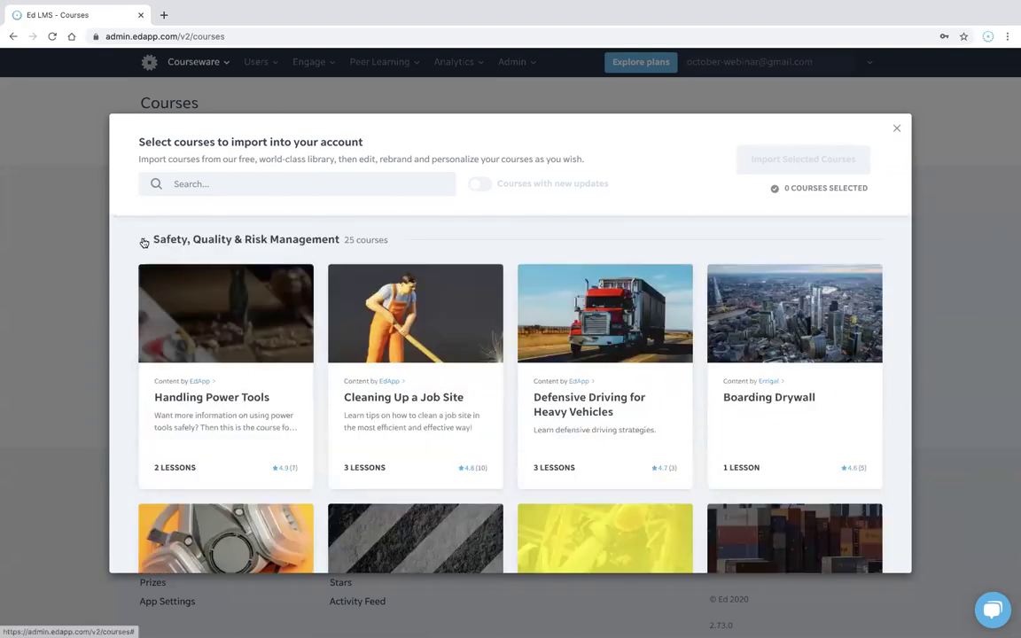
# Return to the full category overview and browse the course categories down to Modern Business Management.
pyautogui.click(146, 241)
pyautogui.scroll(-7, 230, 405)
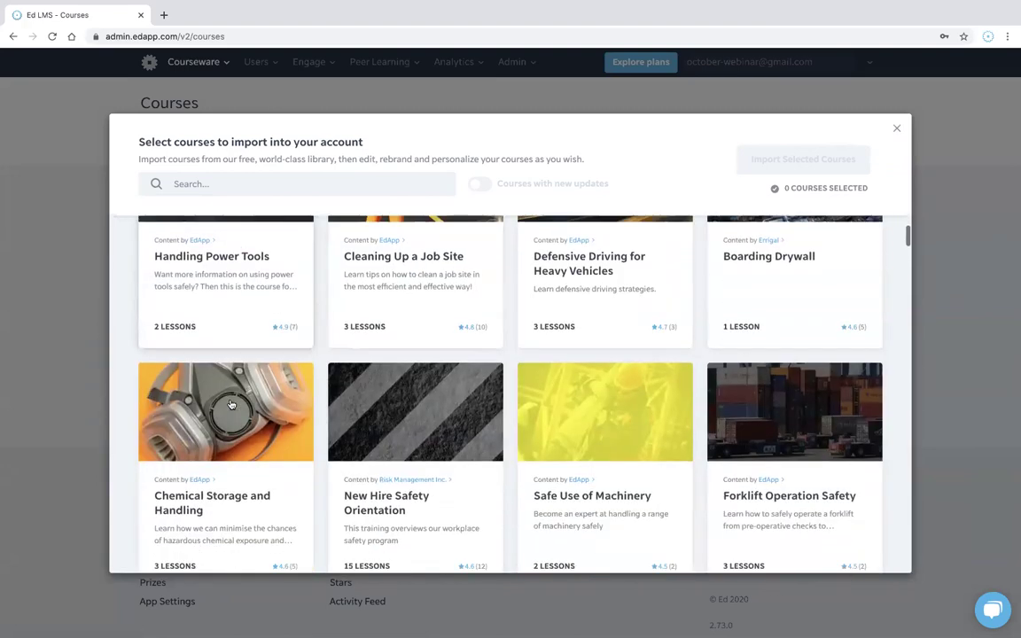
pyautogui.scroll(1, 155, 406)
pyautogui.scroll(-5, 114, 389)
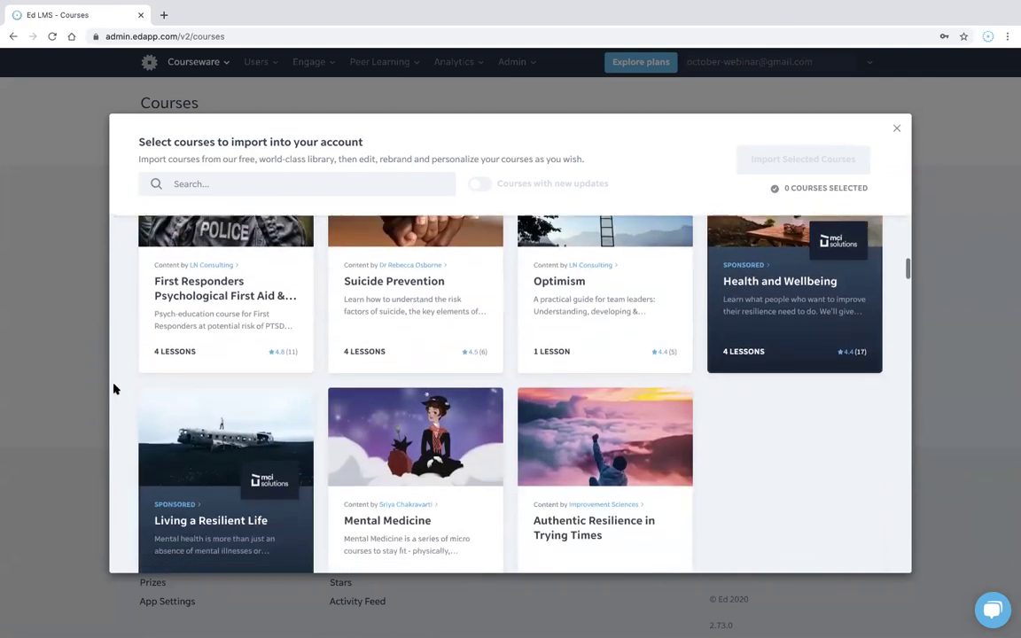
pyautogui.scroll(-1, 114, 388)
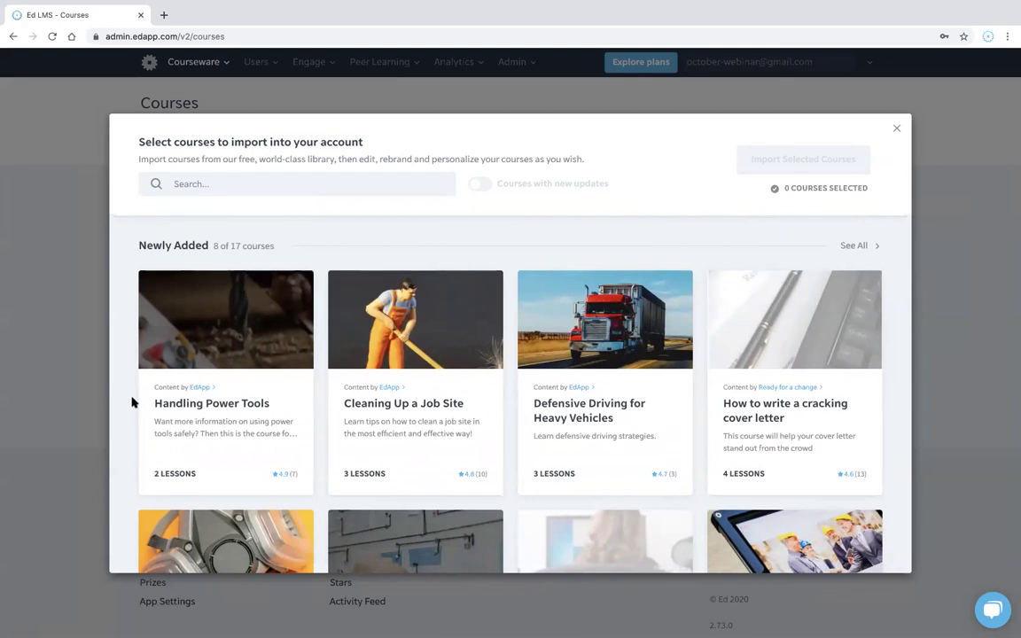
pyautogui.scroll(-5, 124, 418)
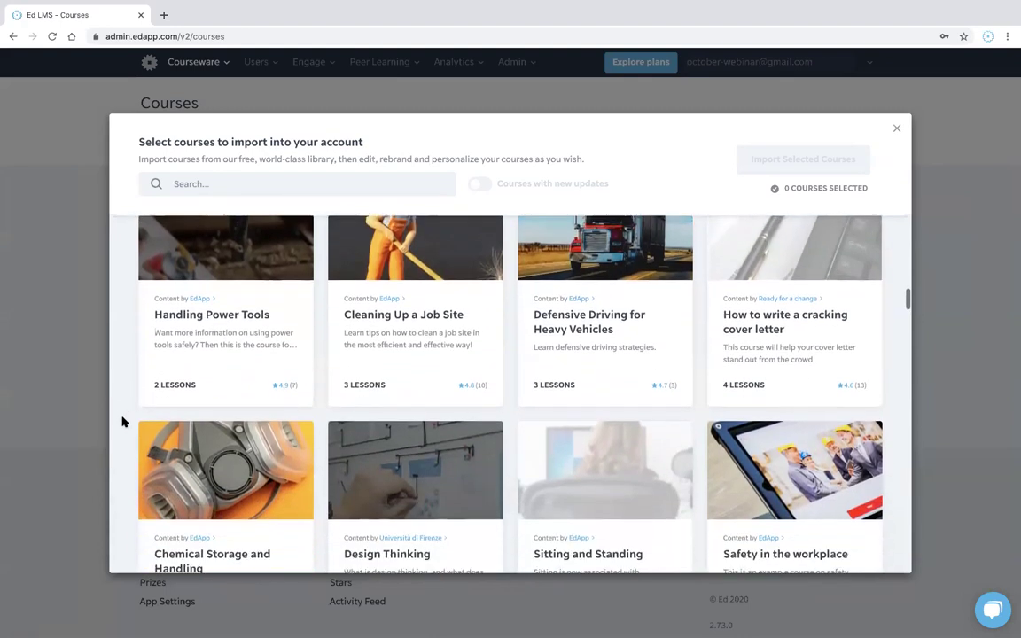
pyautogui.scroll(-4, 123, 421)
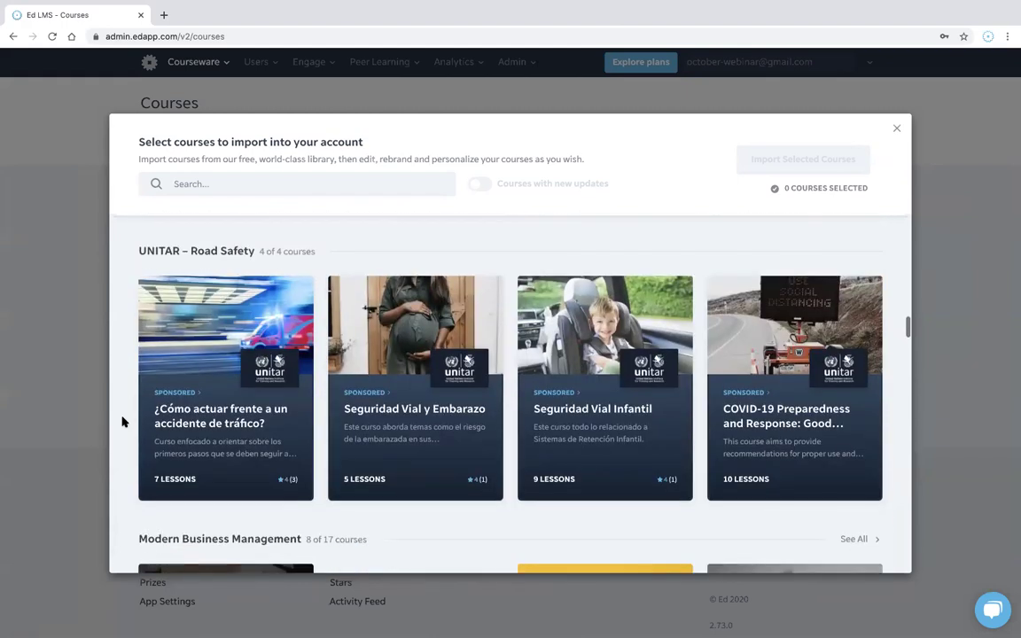
pyautogui.scroll(-2, 130, 411)
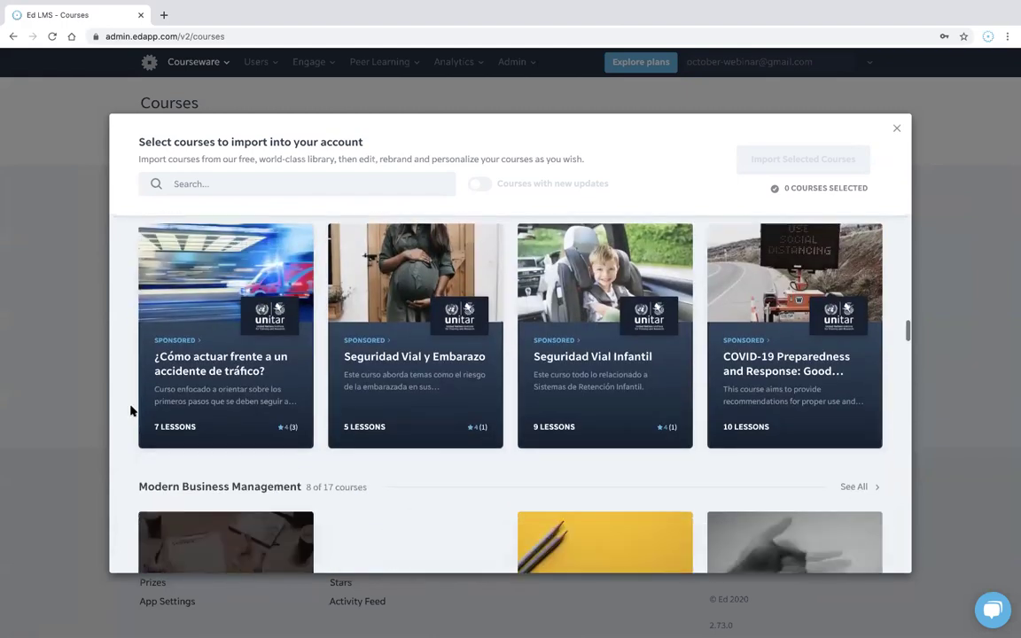
pyautogui.scroll(-3, 131, 411)
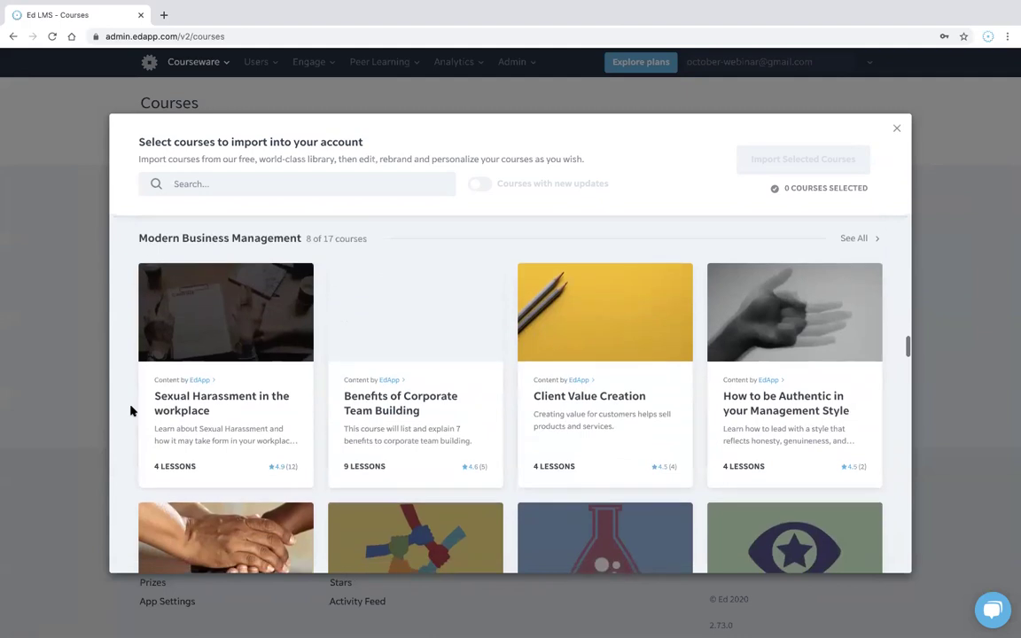
pyautogui.scroll(1, 131, 410)
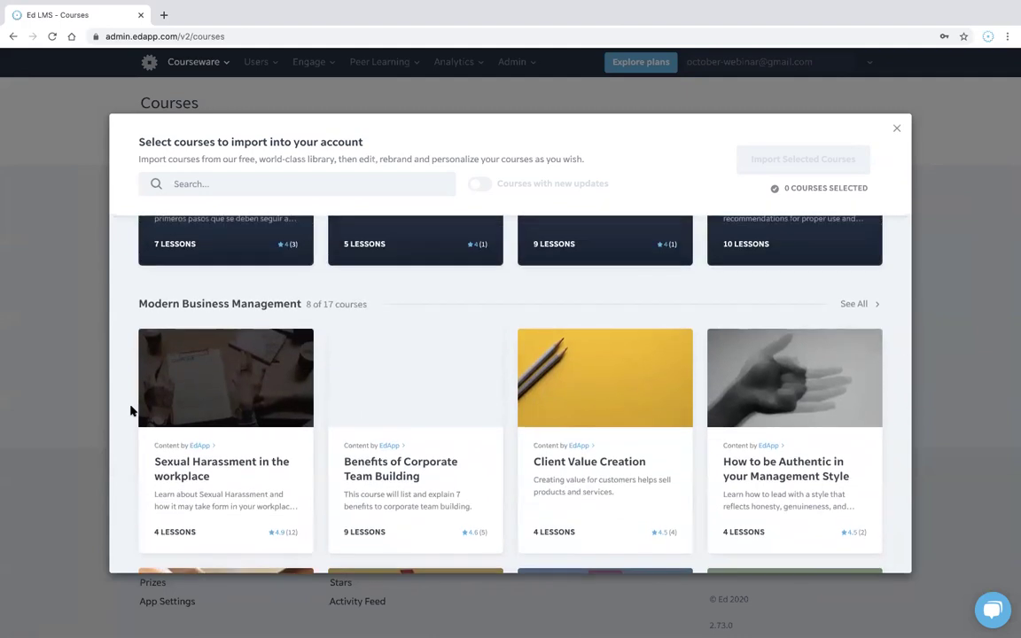
# Examine the UNITAR – Road Safety courses and the first Modern Business Management courses, including Sexual Harassment in the workplace.
pyautogui.scroll(5, 130, 410)
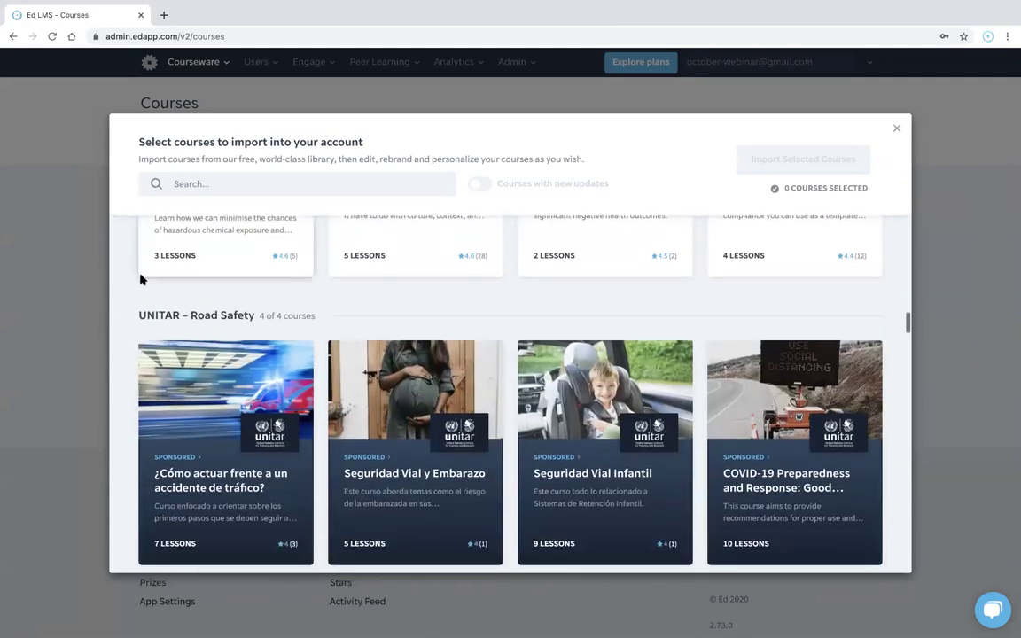
pyautogui.hscroll(-3, 209, 315)
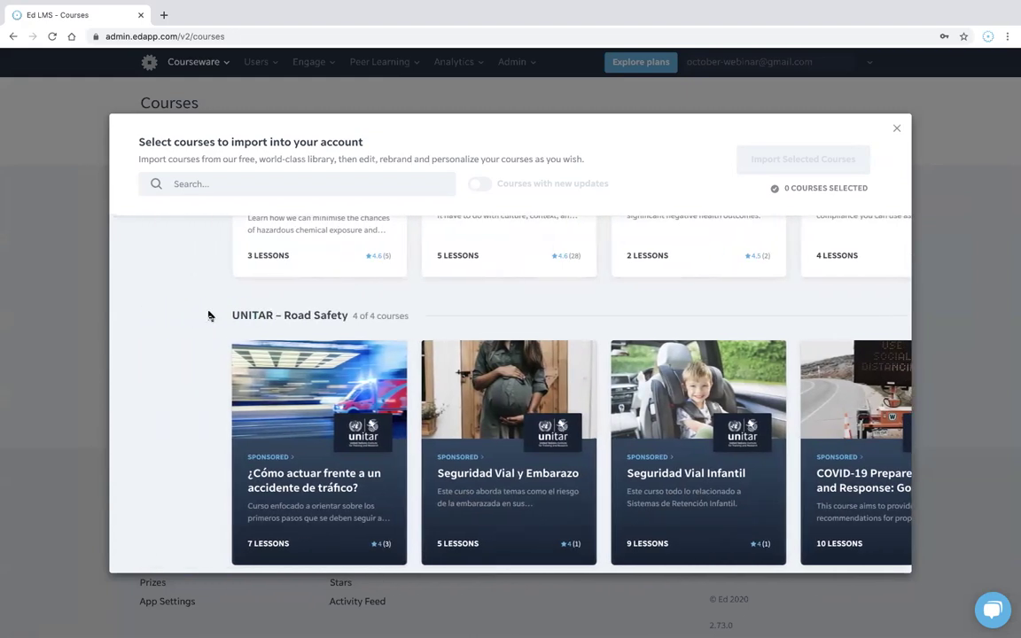
pyautogui.hscroll(2, 210, 315)
pyautogui.scroll(-1, 228, 323)
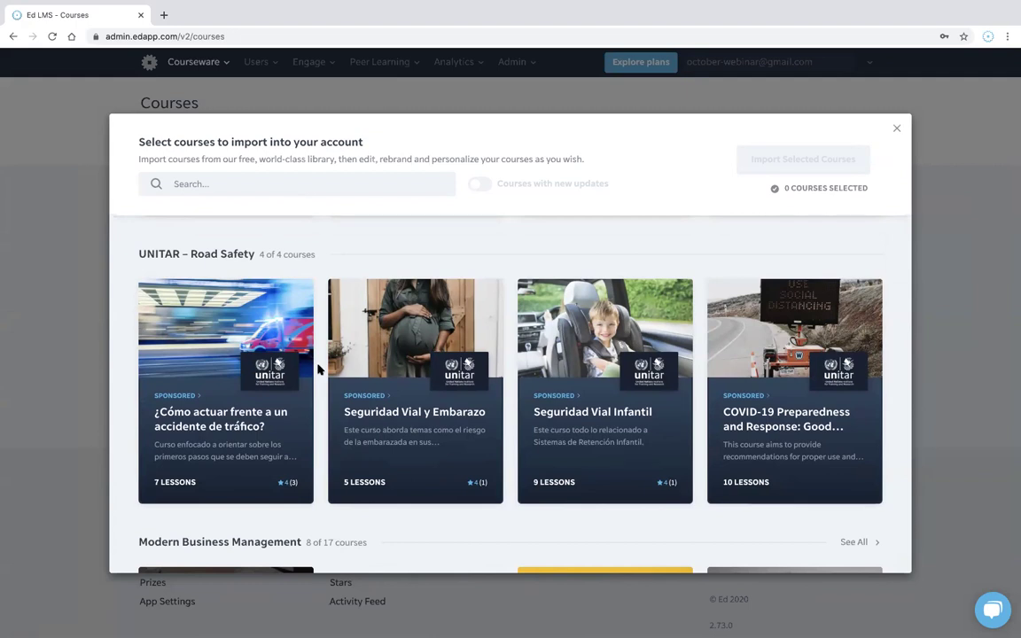
pyautogui.scroll(-1, 324, 408)
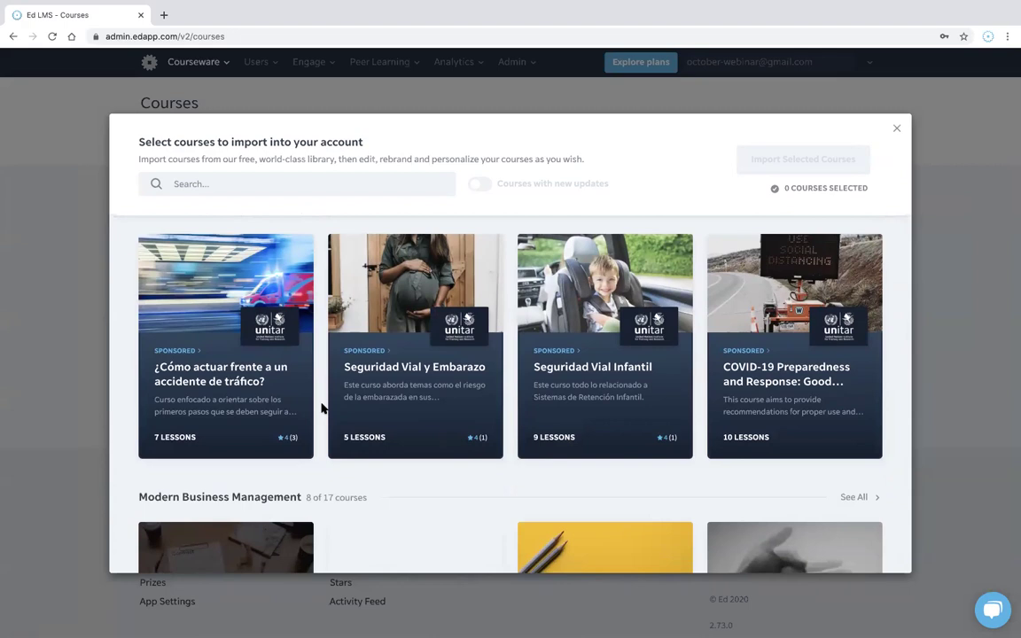
pyautogui.scroll(-3, 323, 409)
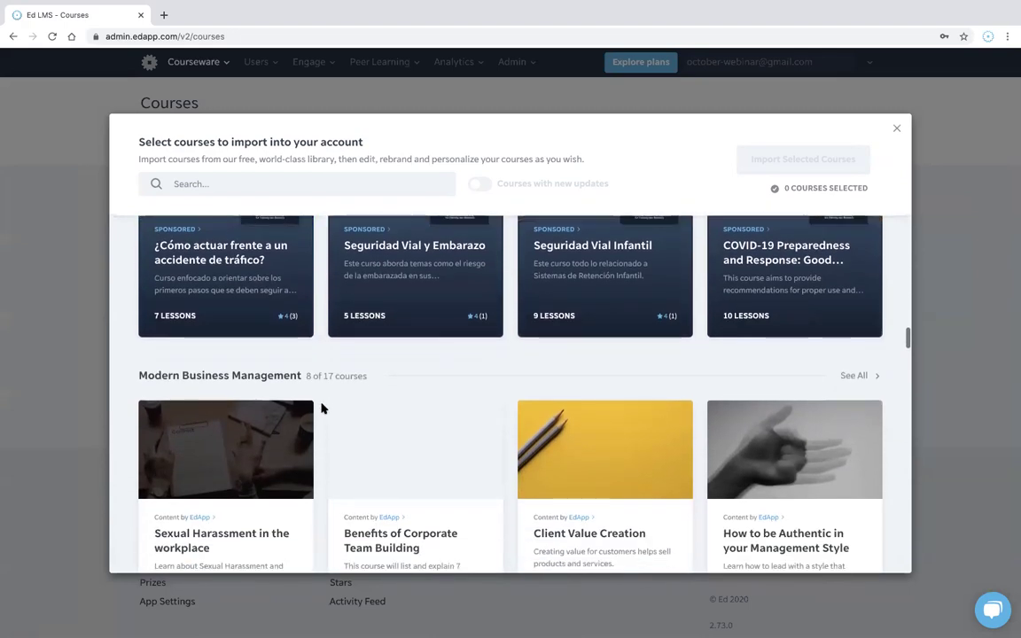
pyautogui.moveTo(238, 417)
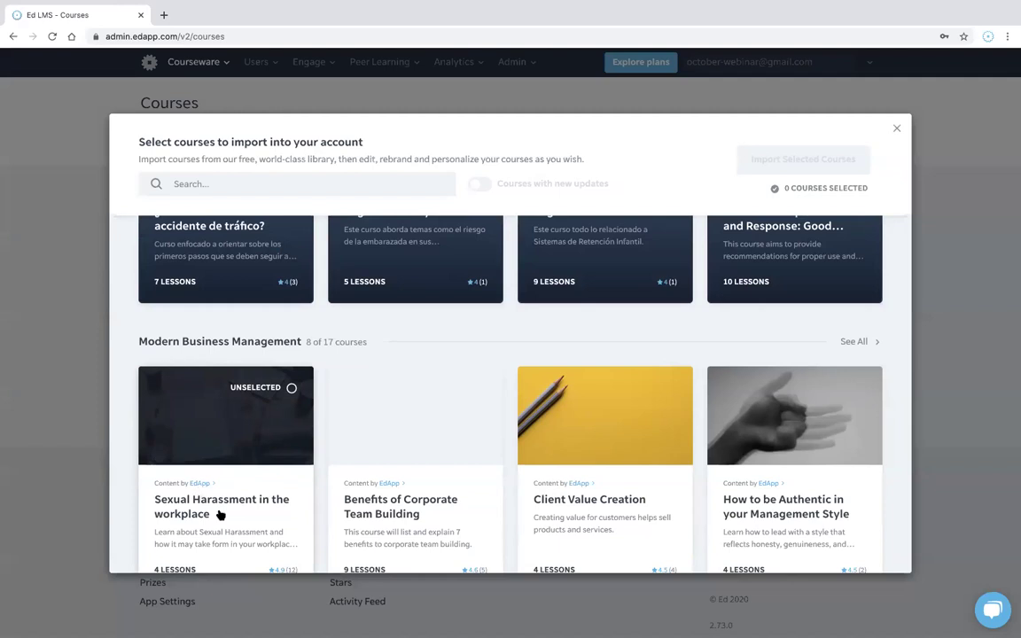
pyautogui.scroll(-1, 221, 515)
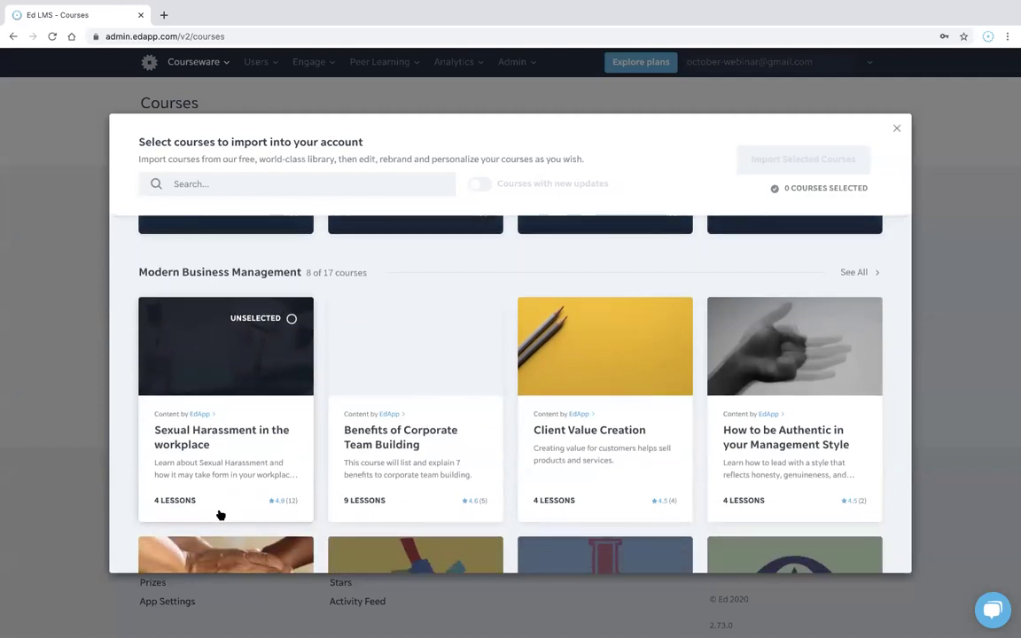
pyautogui.scroll(-1, 289, 541)
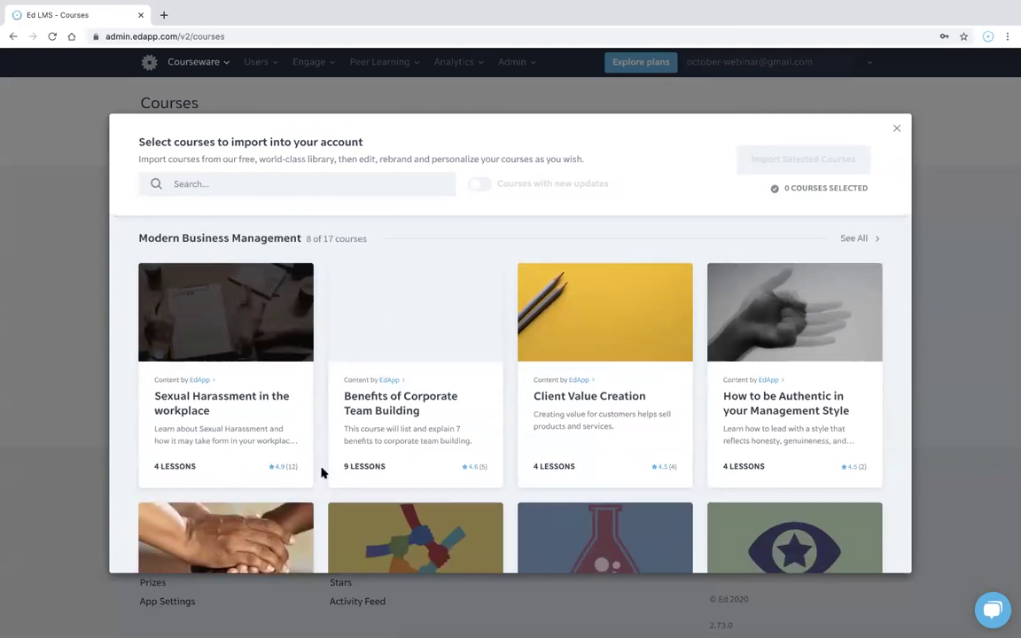
pyautogui.scroll(-1, 322, 473)
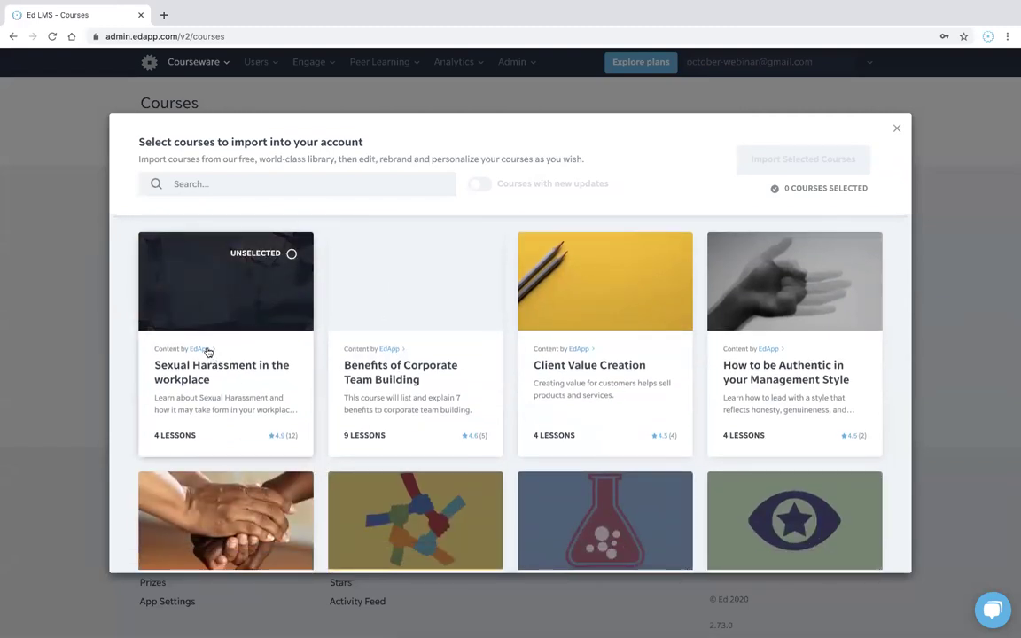
# Browse back through the course categories from Modern Business Management and UNITAR – Road Safety to the Wellness Month courses.
pyautogui.scroll(10, 210, 352)
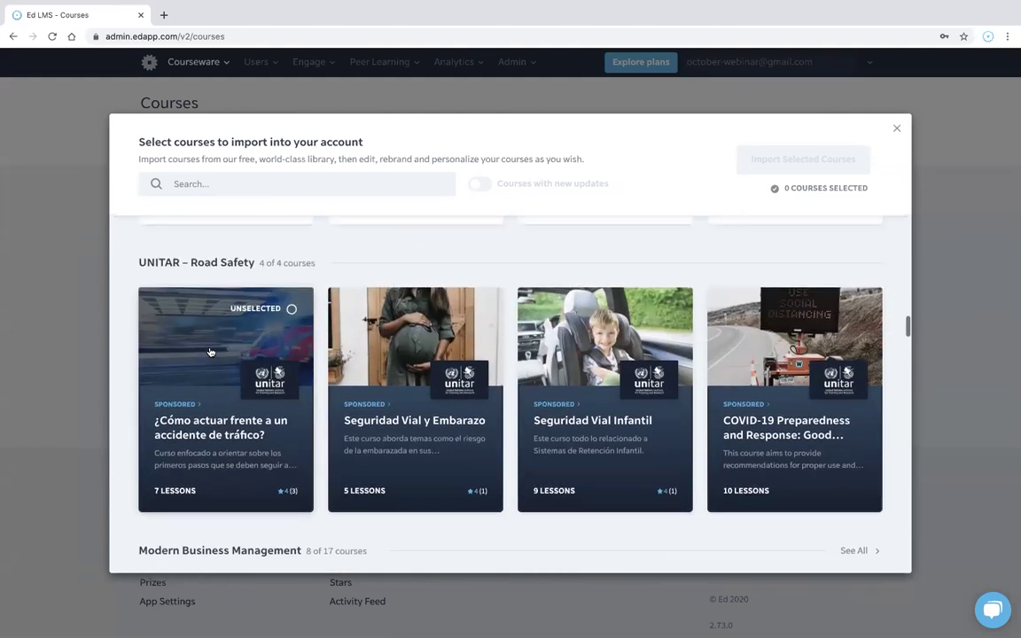
pyautogui.scroll(3, 211, 352)
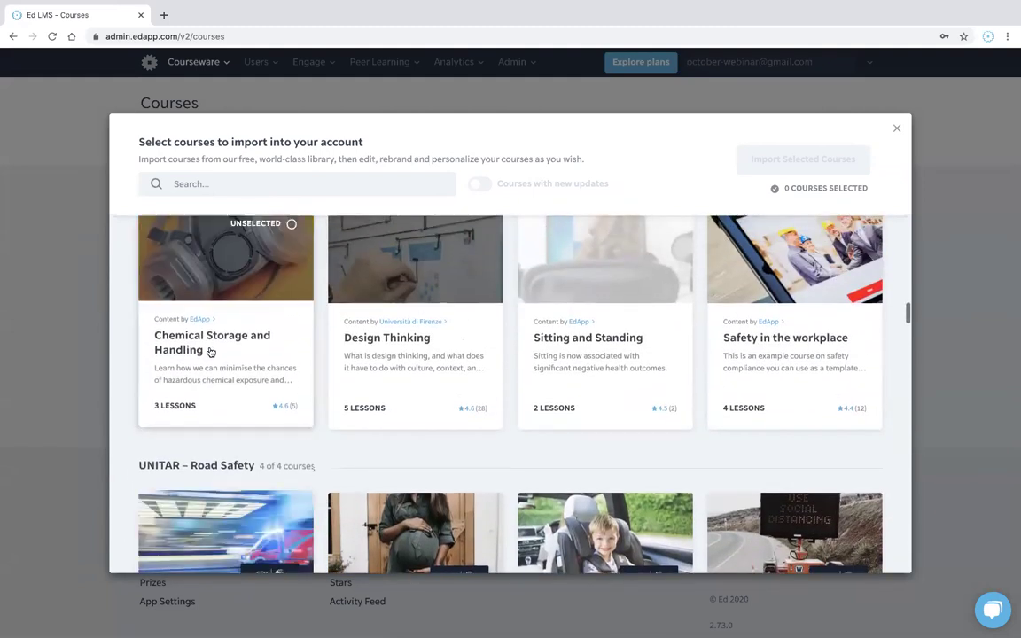
pyautogui.scroll(-3, 194, 399)
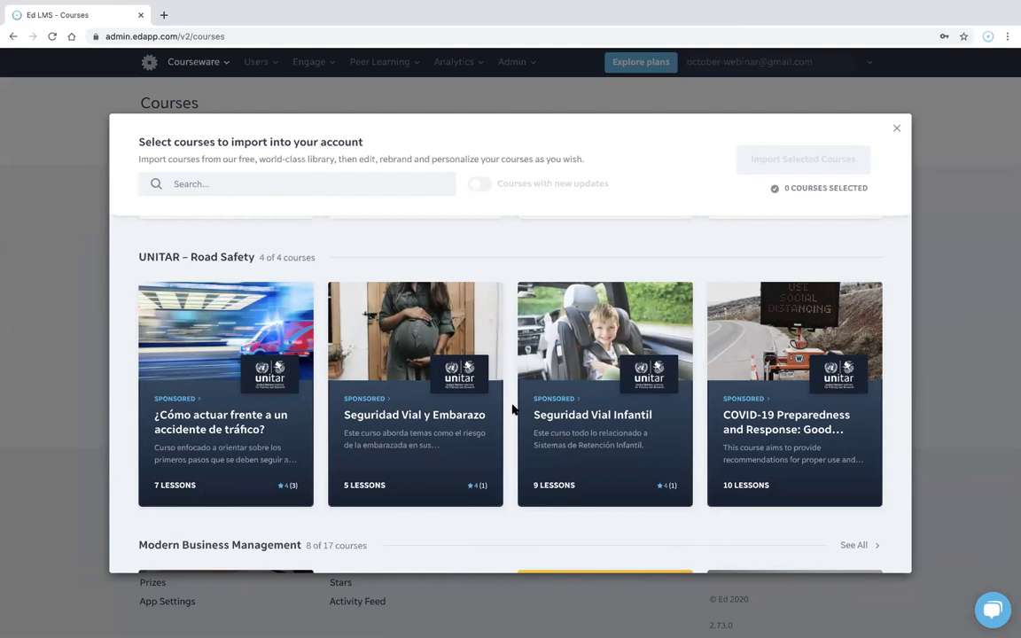
pyautogui.scroll(3, 512, 409)
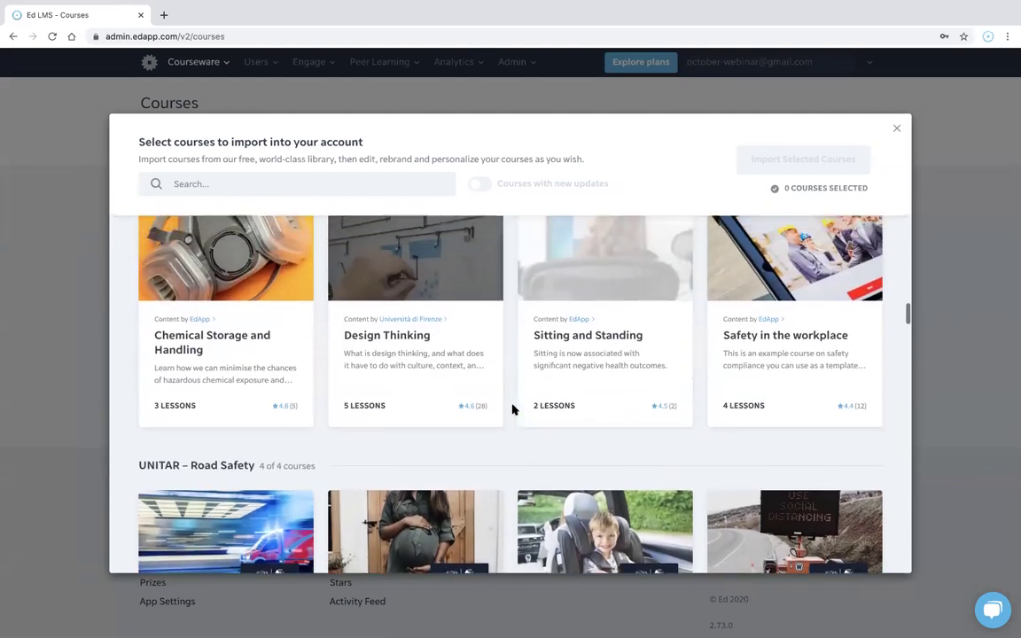
pyautogui.scroll(6, 511, 408)
pyautogui.scroll(2, 512, 408)
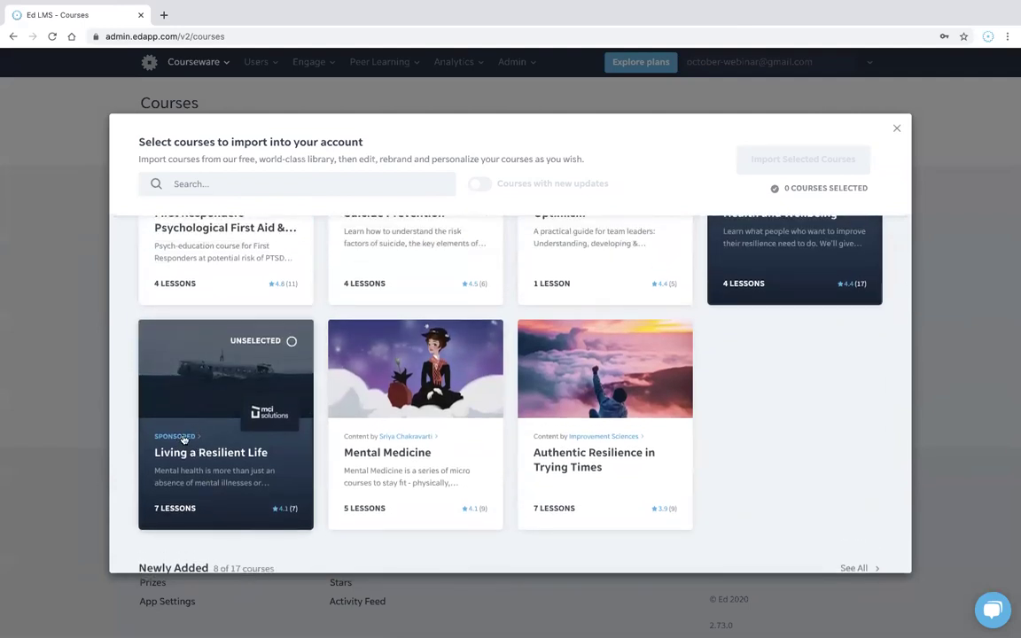
pyautogui.scroll(1, 186, 438)
pyautogui.scroll(-1, 188, 438)
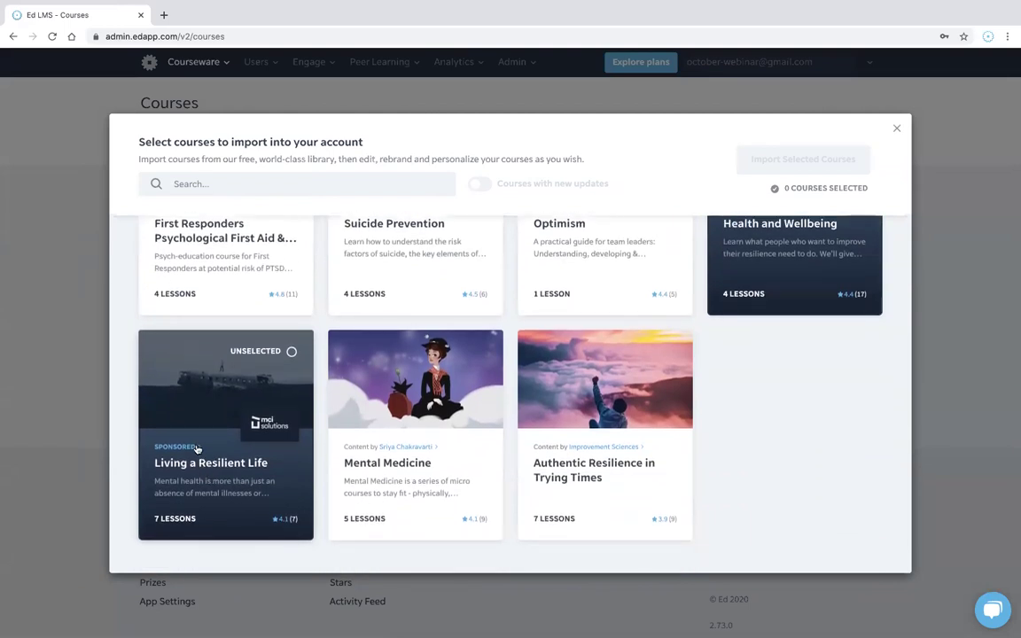
# View the author details and reviews of Living a Resilient Life, and the author details of Authentic Resilience in Trying Times.
pyautogui.click(196, 448)
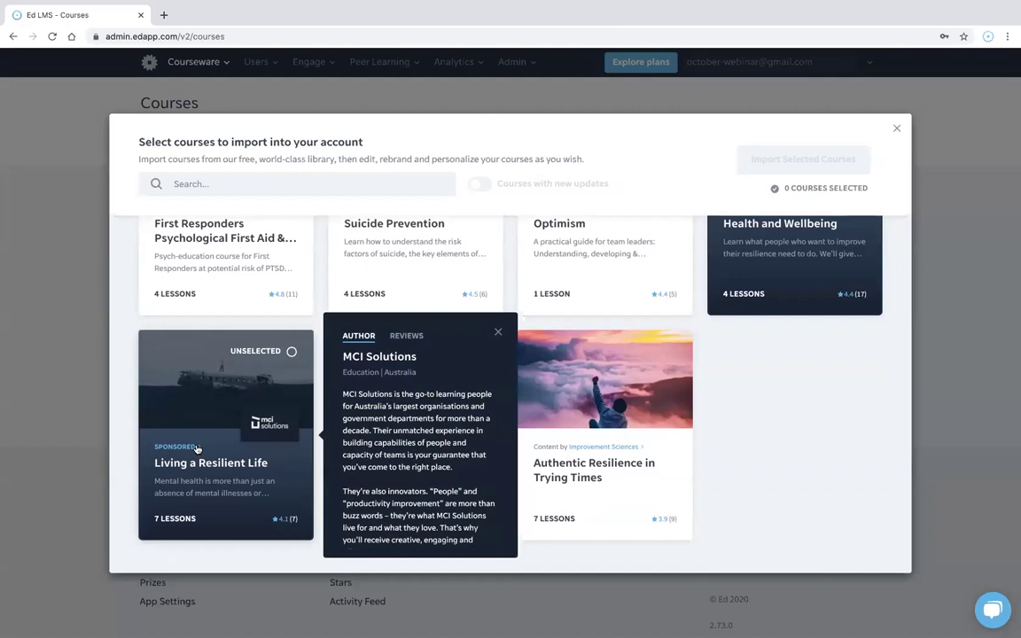
pyautogui.click(406, 335)
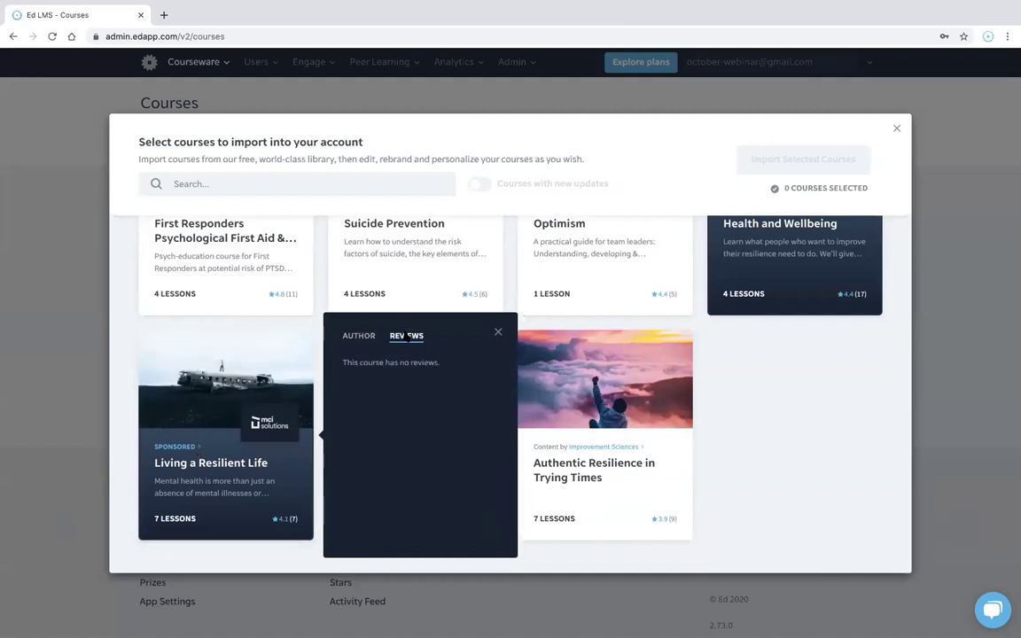
pyautogui.click(368, 336)
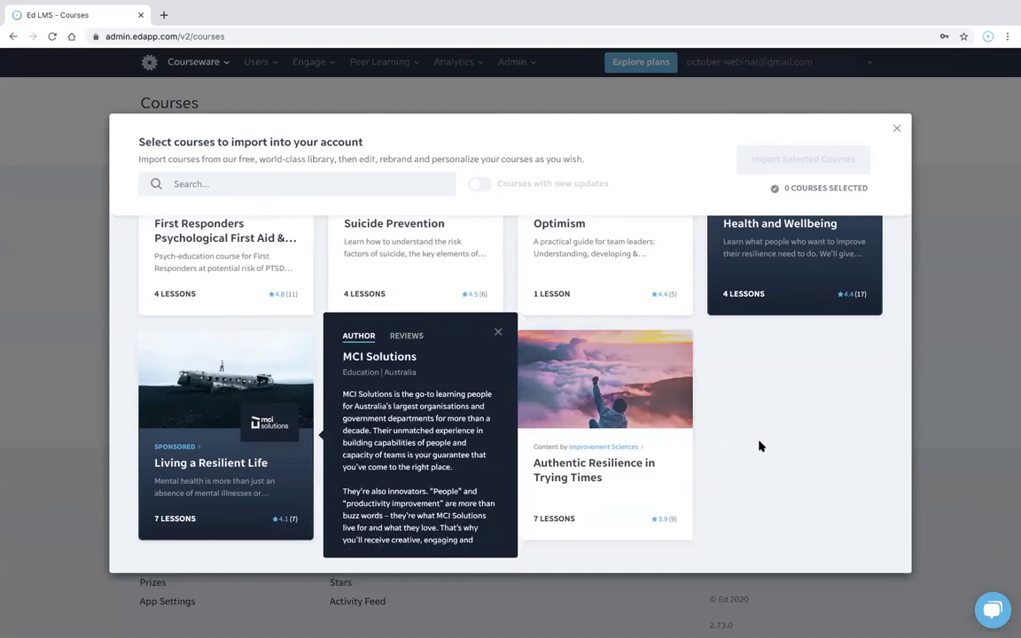
pyautogui.click(590, 447)
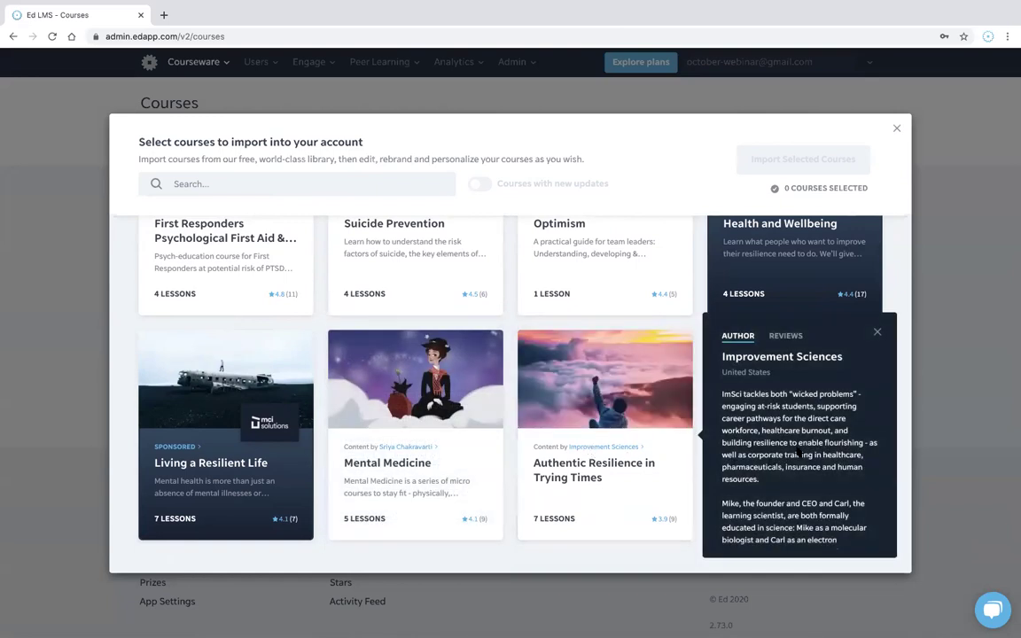
pyautogui.click(878, 332)
# View the author details of the Chemical Storage and Handling course in Safety, Quality & Risk Management, and close them.
pyautogui.scroll(3, 681, 377)
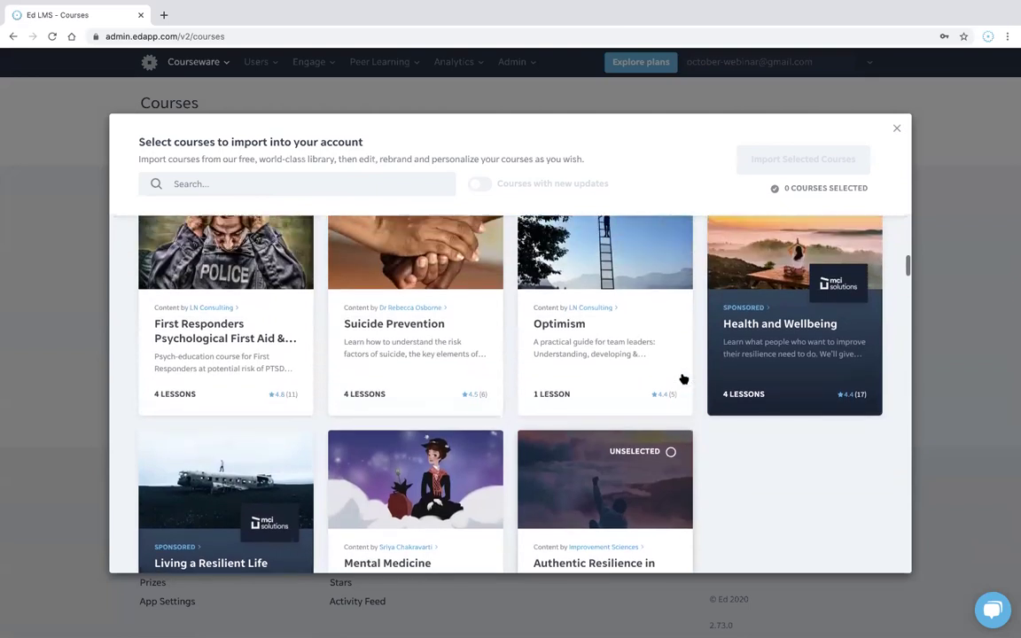
pyautogui.scroll(3, 682, 378)
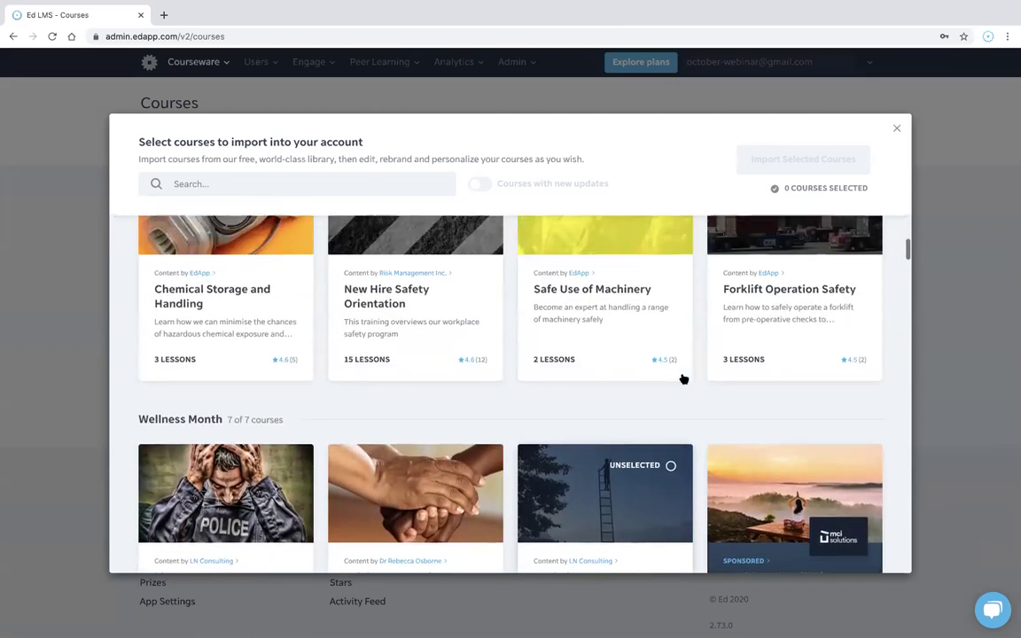
pyautogui.scroll(3, 682, 379)
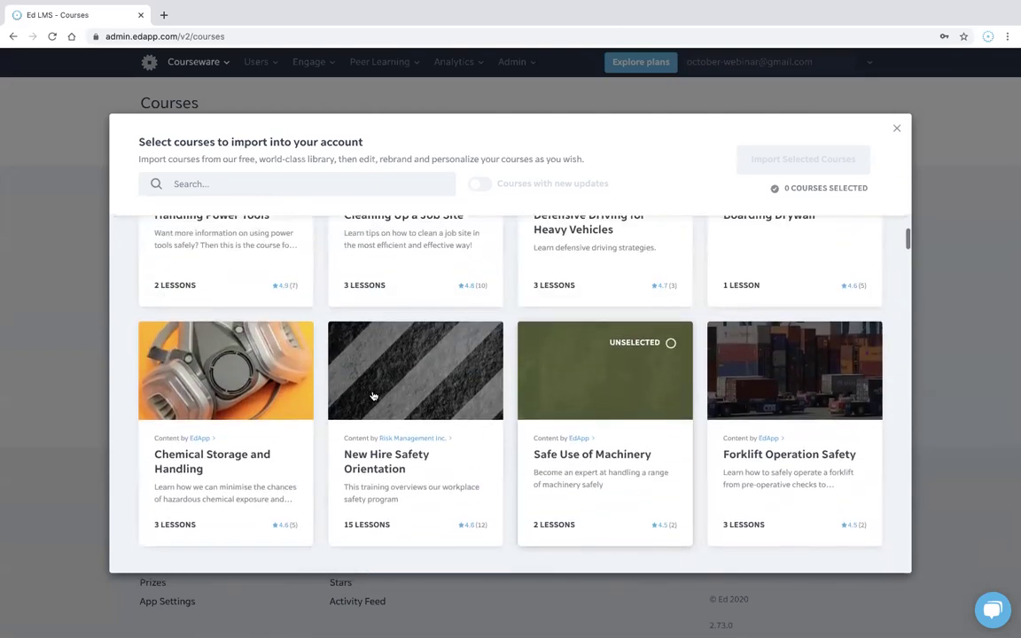
pyautogui.click(200, 438)
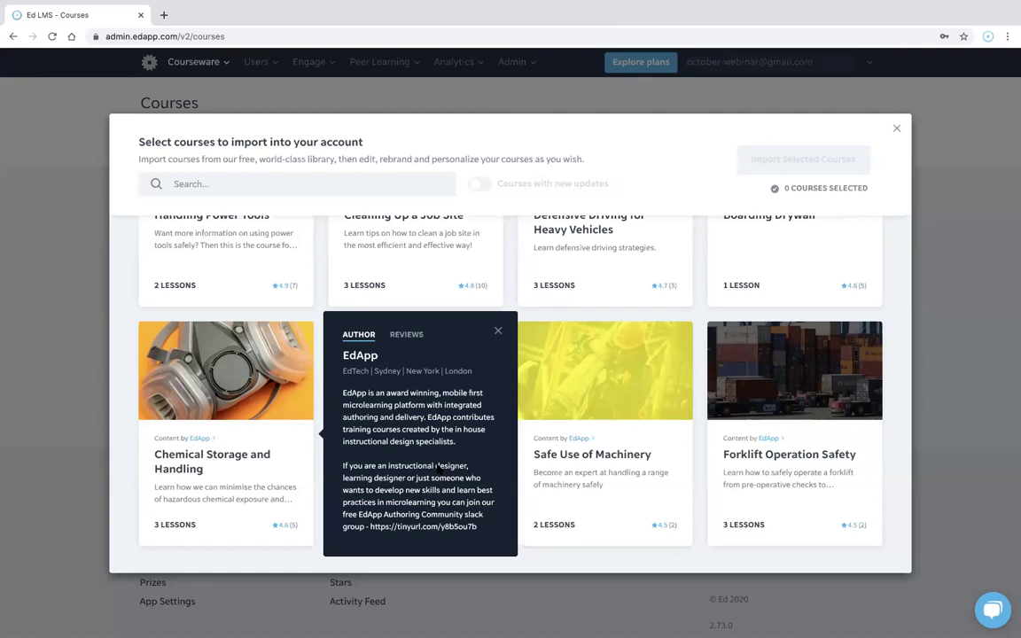
pyautogui.click(497, 332)
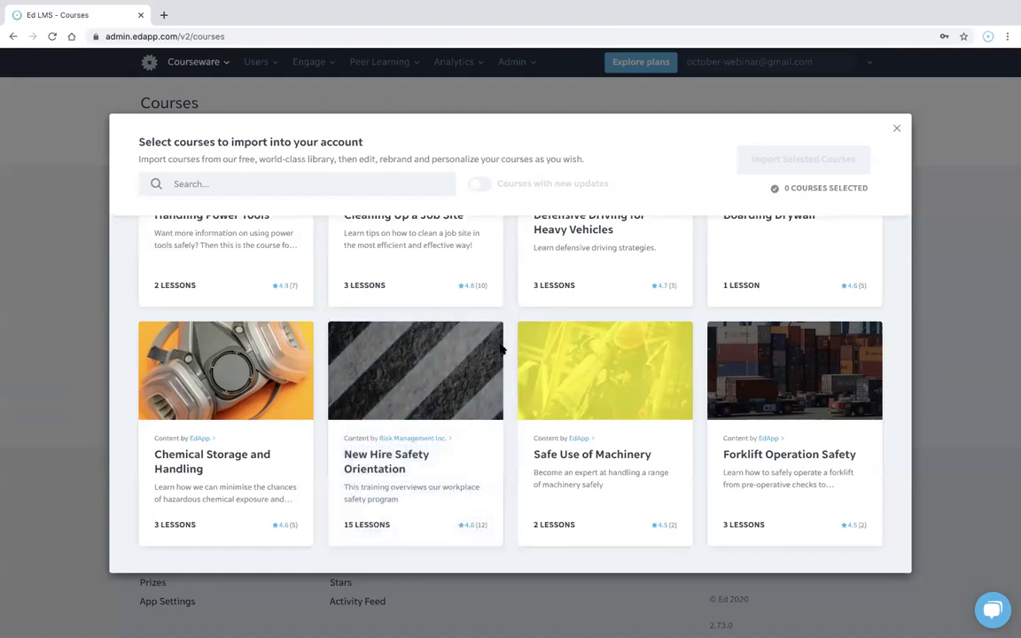
# Show all courses in the Safety, Quality & Risk Management category and select the Evacuation Plan course for import.
pyautogui.scroll(2, 502, 350)
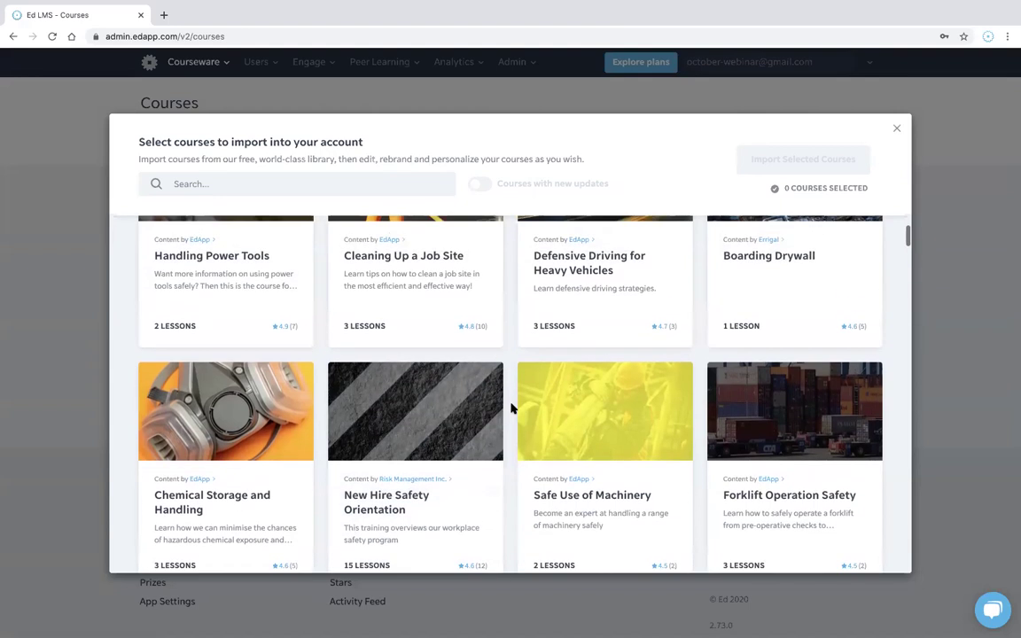
pyautogui.scroll(3, 511, 408)
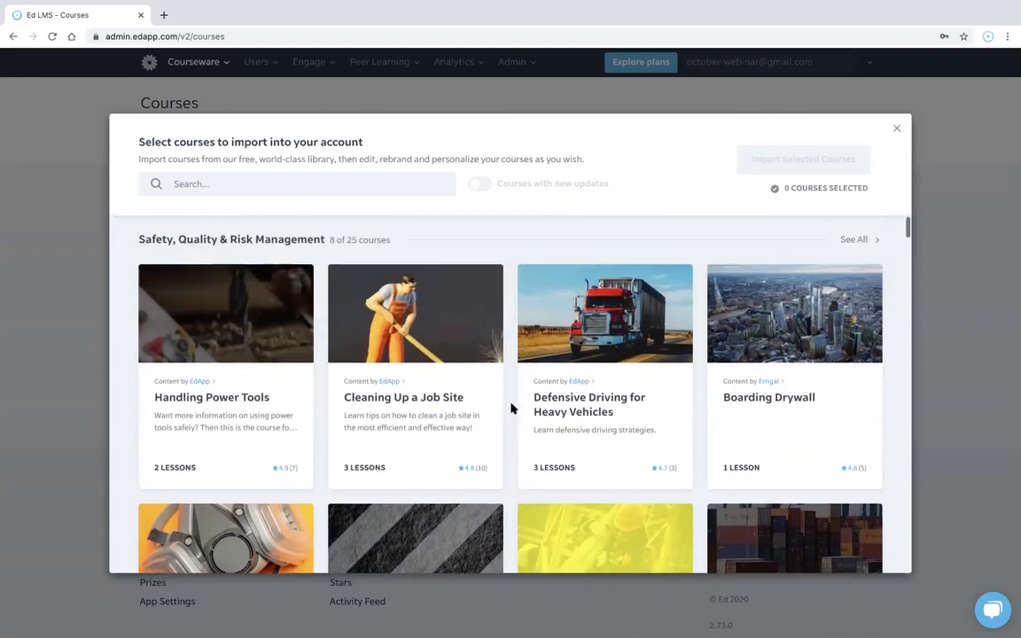
pyautogui.scroll(-5, 511, 408)
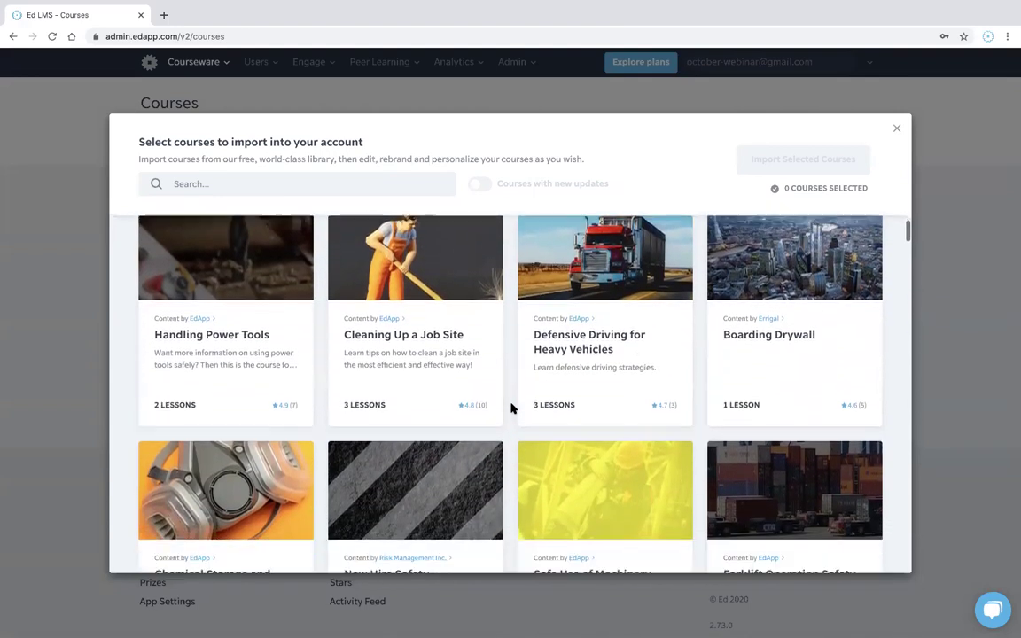
pyautogui.scroll(5, 511, 408)
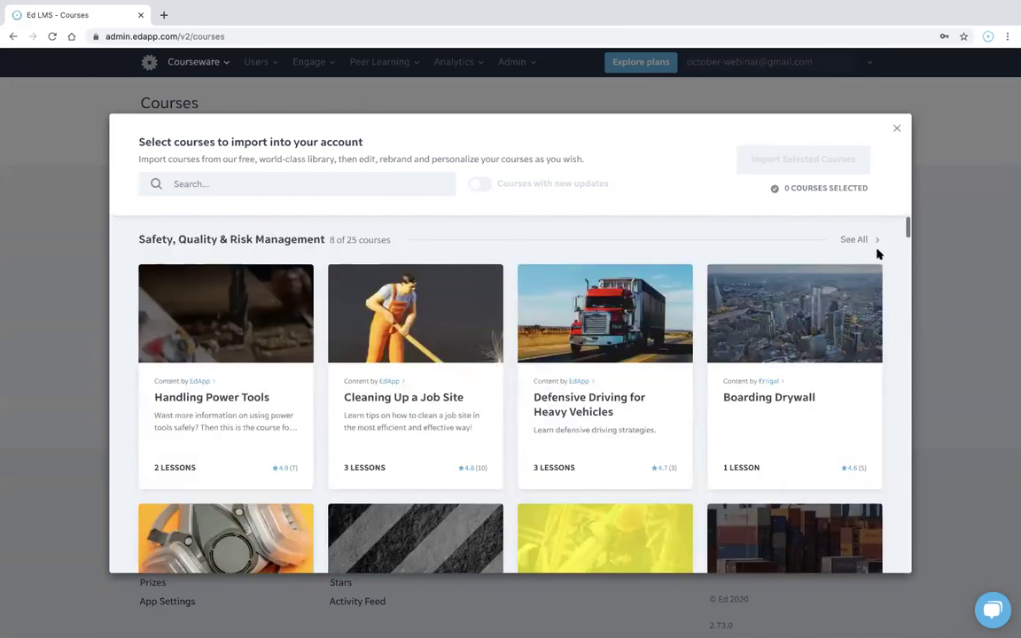
pyautogui.click(871, 241)
pyautogui.scroll(-3, 849, 383)
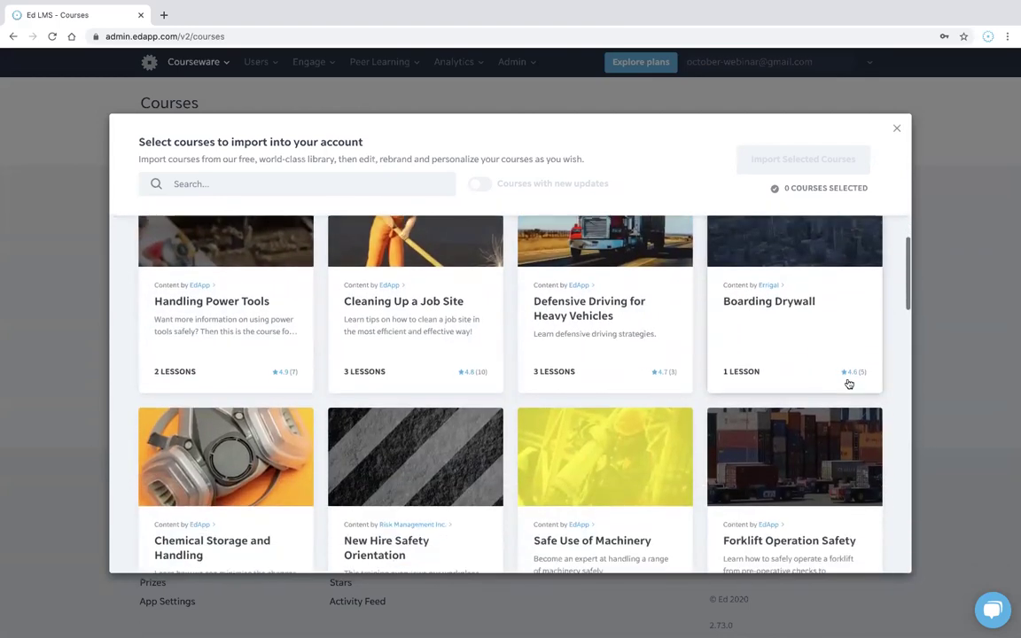
pyautogui.scroll(-3, 849, 383)
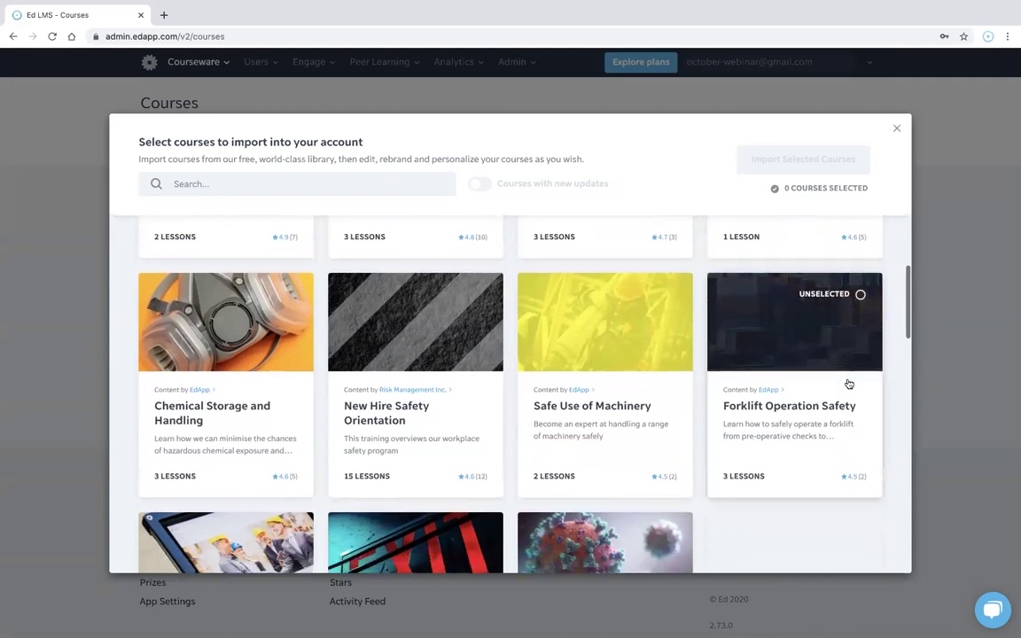
pyautogui.scroll(-1, 849, 405)
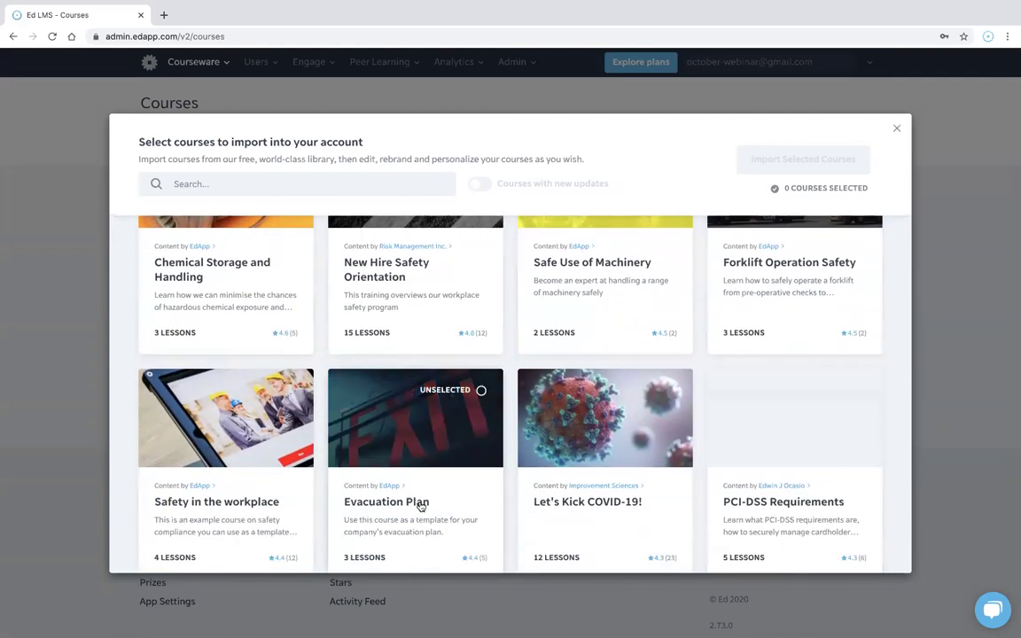
pyautogui.click(417, 507)
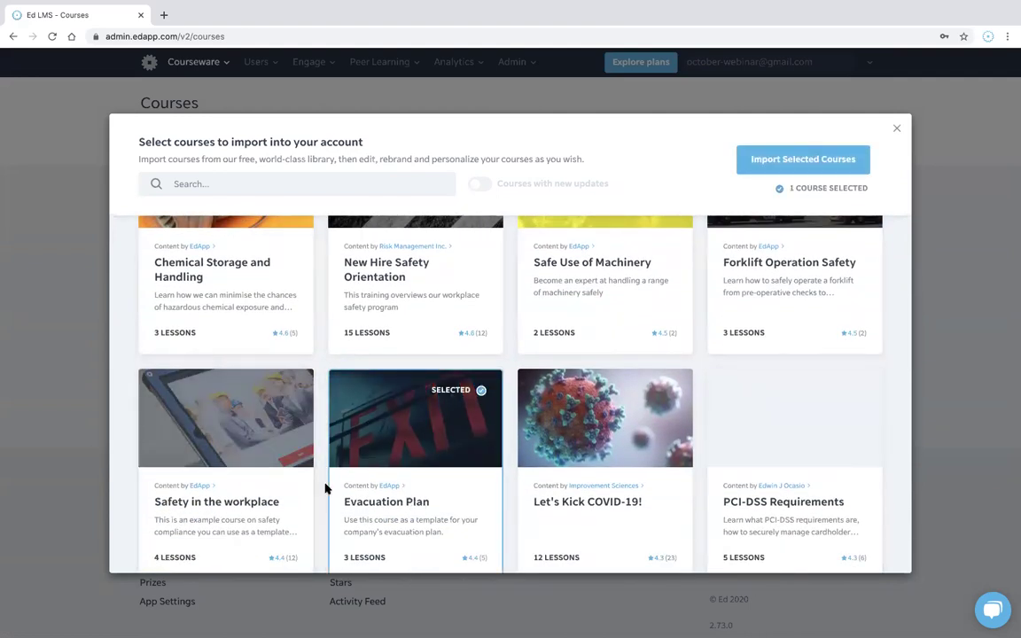
# View the author details of the sponsored Managing Risk course and close them.
pyautogui.scroll(-1, 329, 488)
pyautogui.scroll(-2, 332, 488)
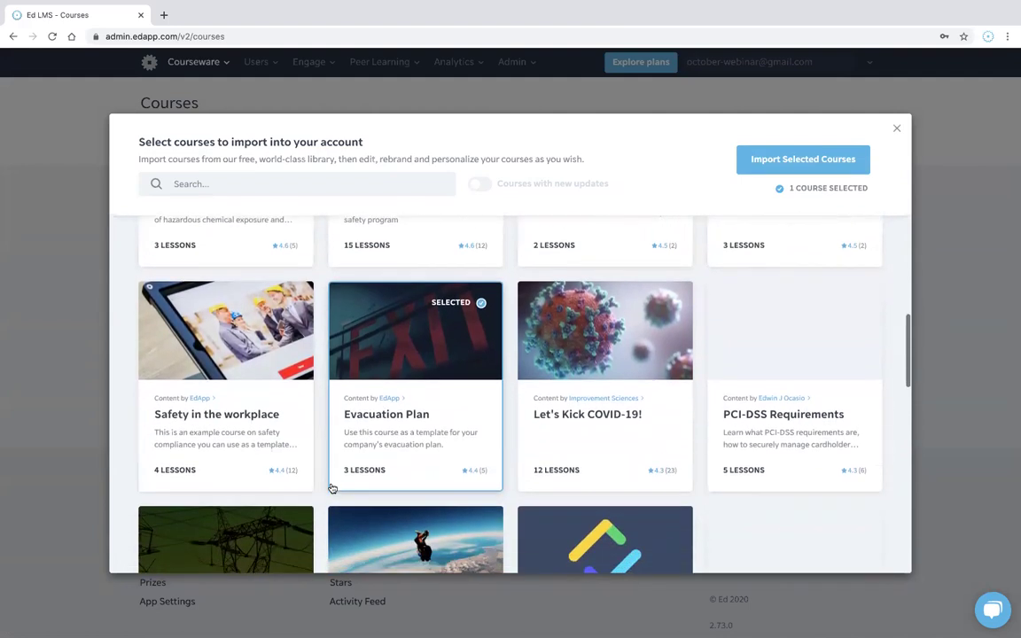
pyautogui.scroll(-2, 330, 487)
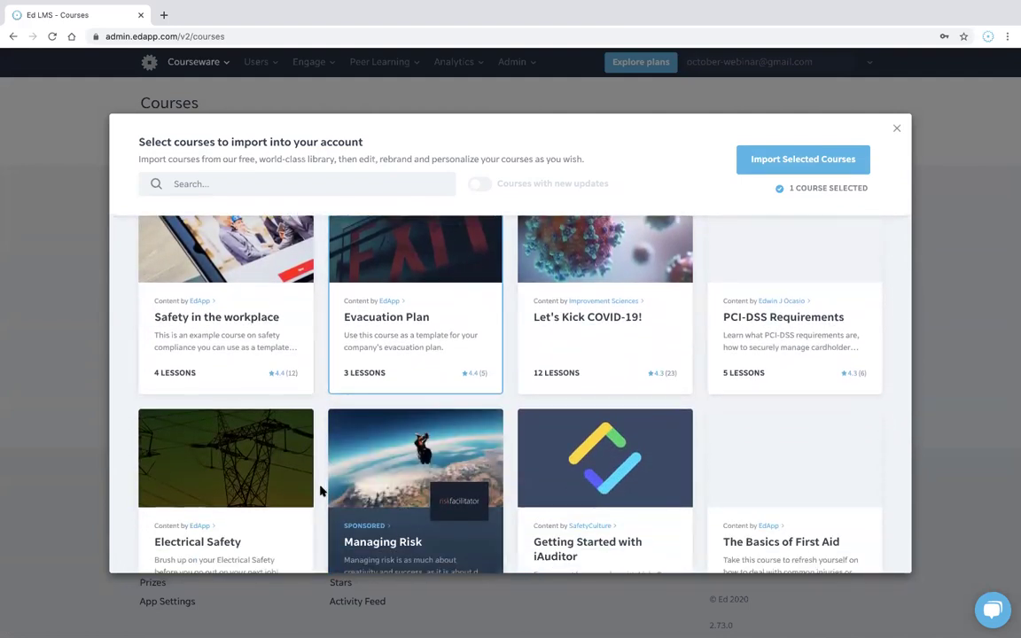
pyautogui.scroll(-1, 323, 490)
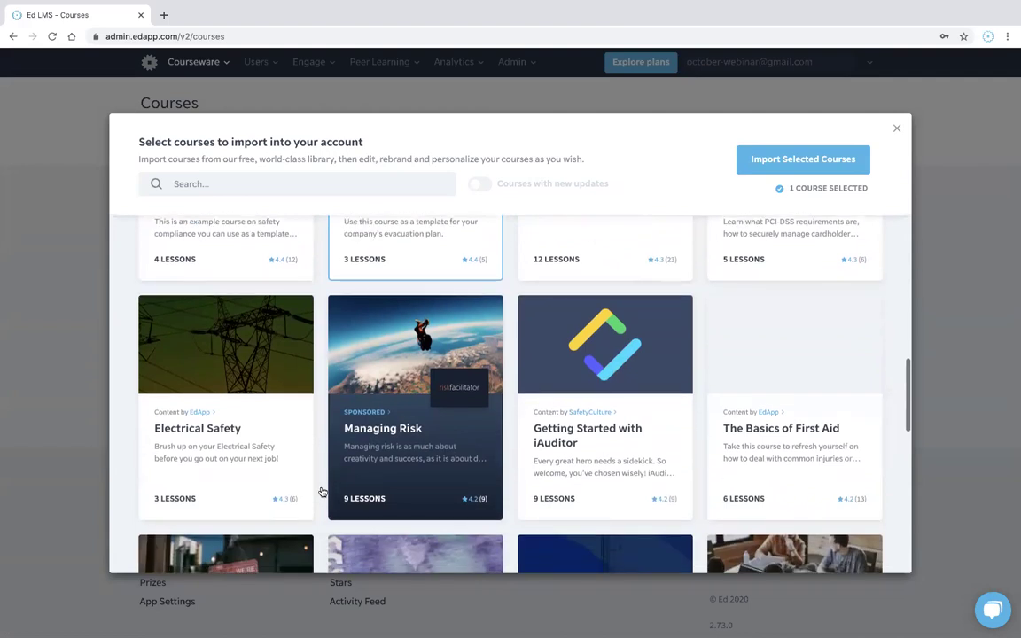
pyautogui.click(373, 413)
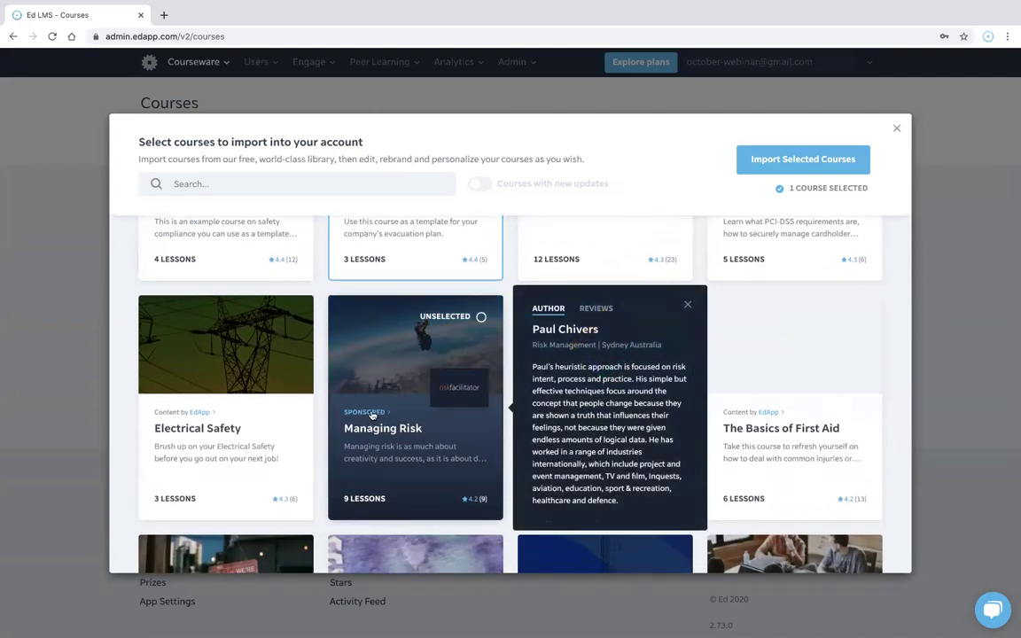
pyautogui.click(321, 413)
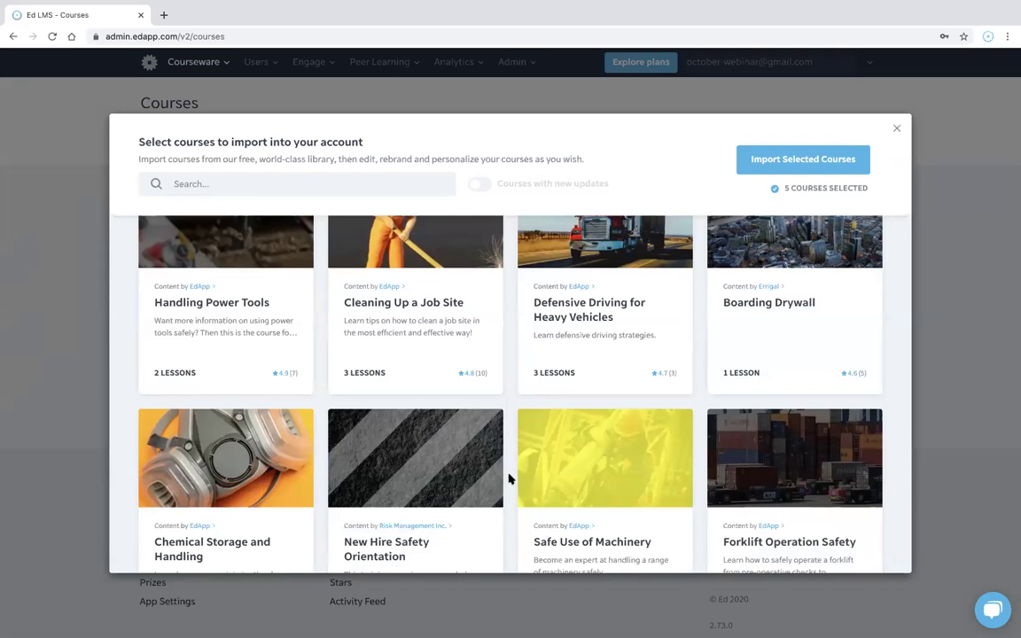
# Search the library for "sitting and standing" and add the Sitting and Standing course to the import selection.
pyautogui.scroll(1, 489, 354)
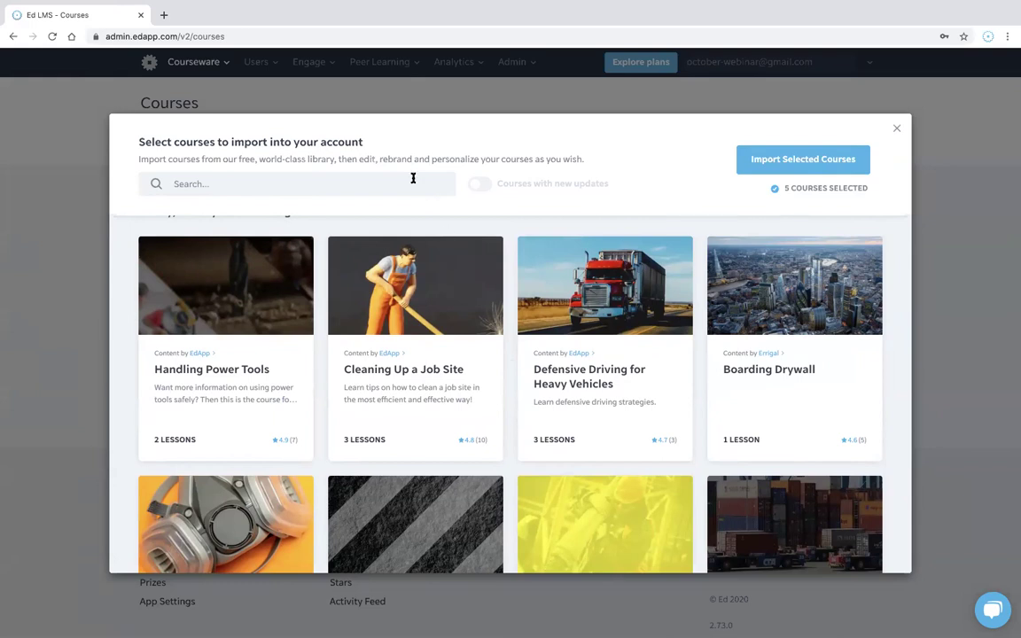
pyautogui.scroll(1, 496, 293)
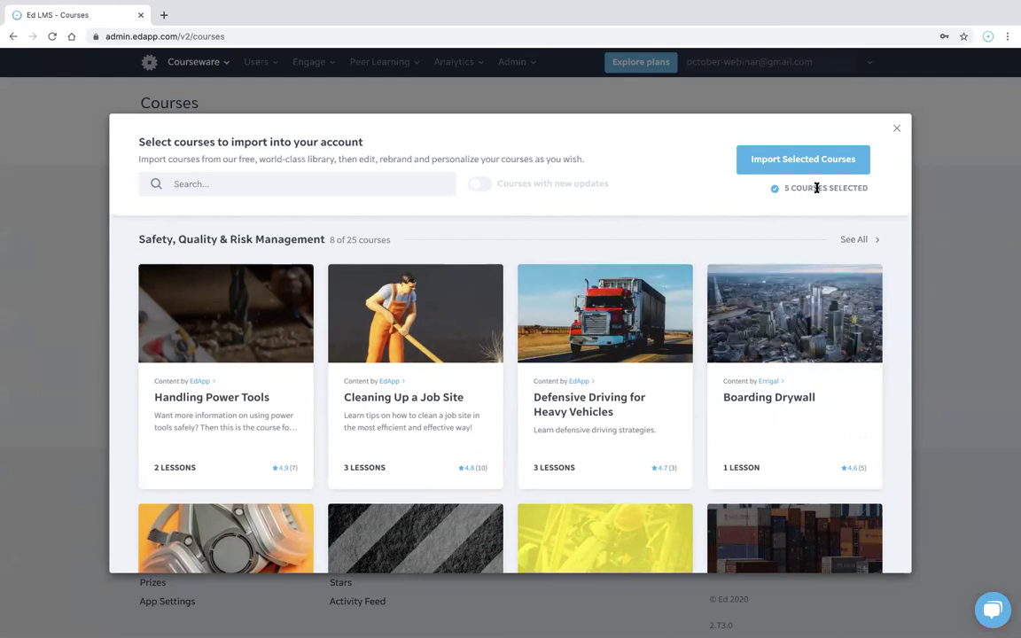
pyautogui.click(364, 188)
pyautogui.write('sitt')
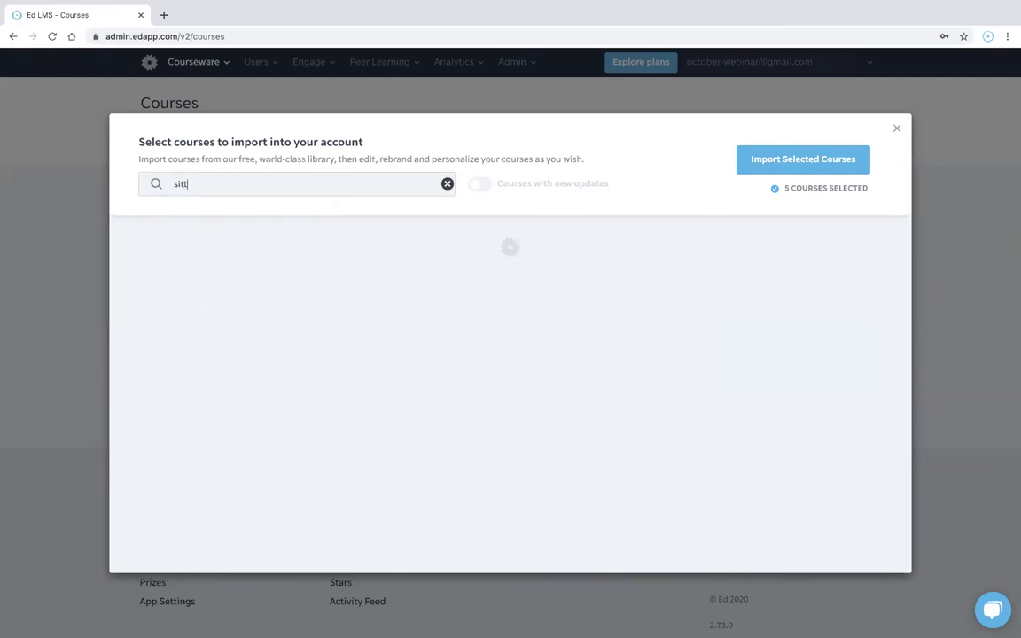
pyautogui.write('ing and standing')
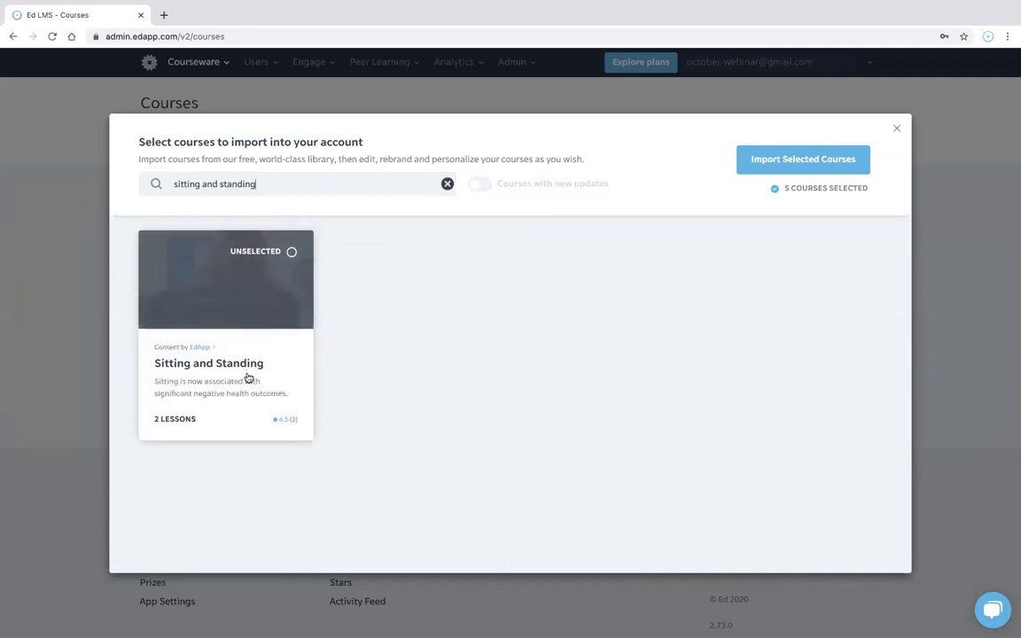
pyautogui.click(263, 382)
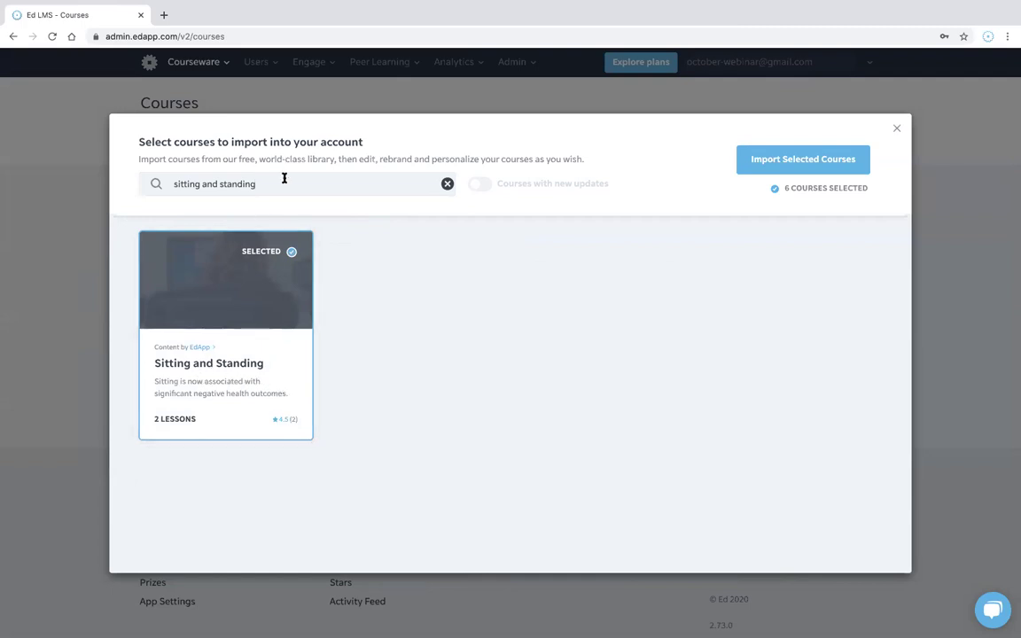
# Search the library for "drugs and alc" and add the Drugs and Alcohol in the Workplace course to the import selection.
pyautogui.click(447, 185)
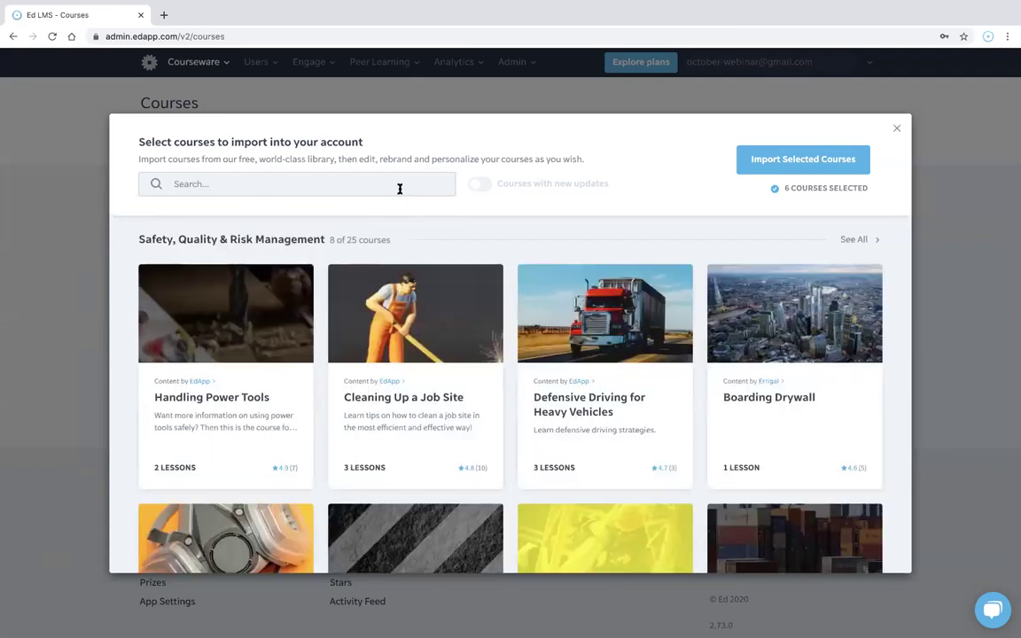
pyautogui.click(406, 186)
pyautogui.write('dru')
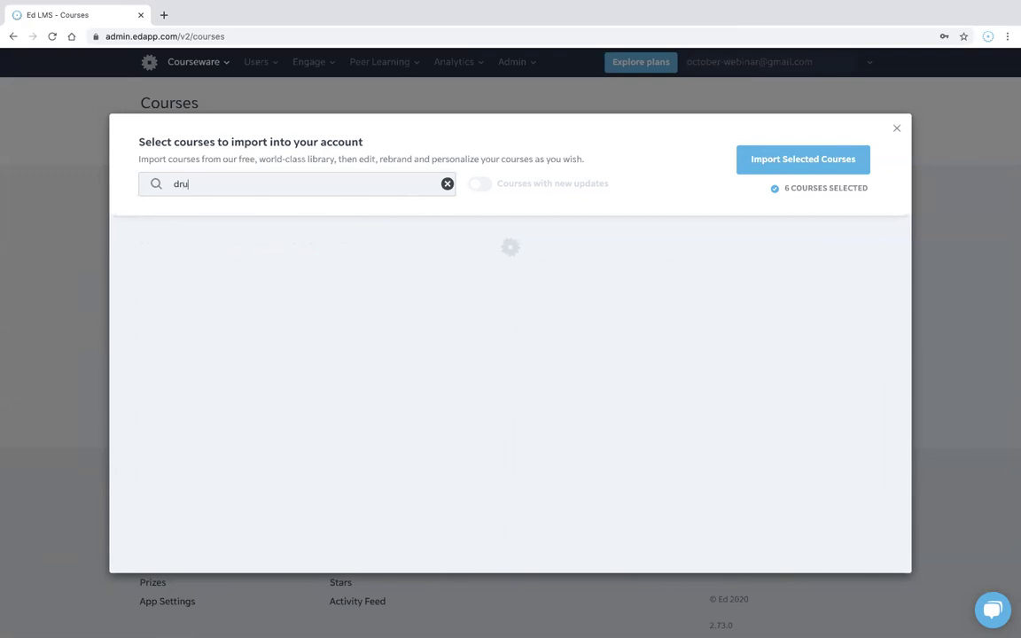
pyautogui.write('gs and alc')
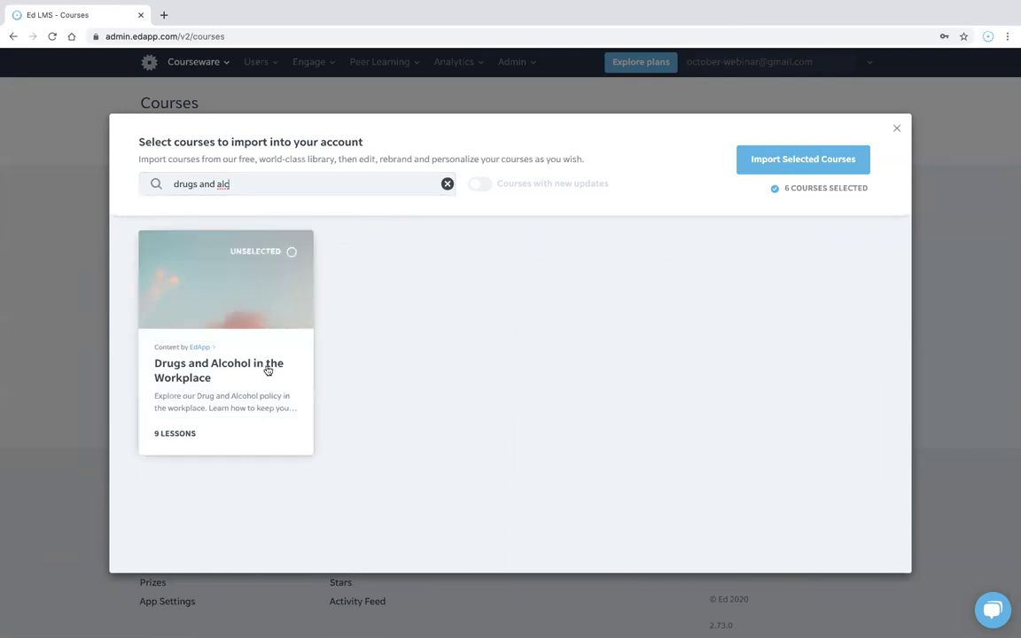
pyautogui.click(262, 394)
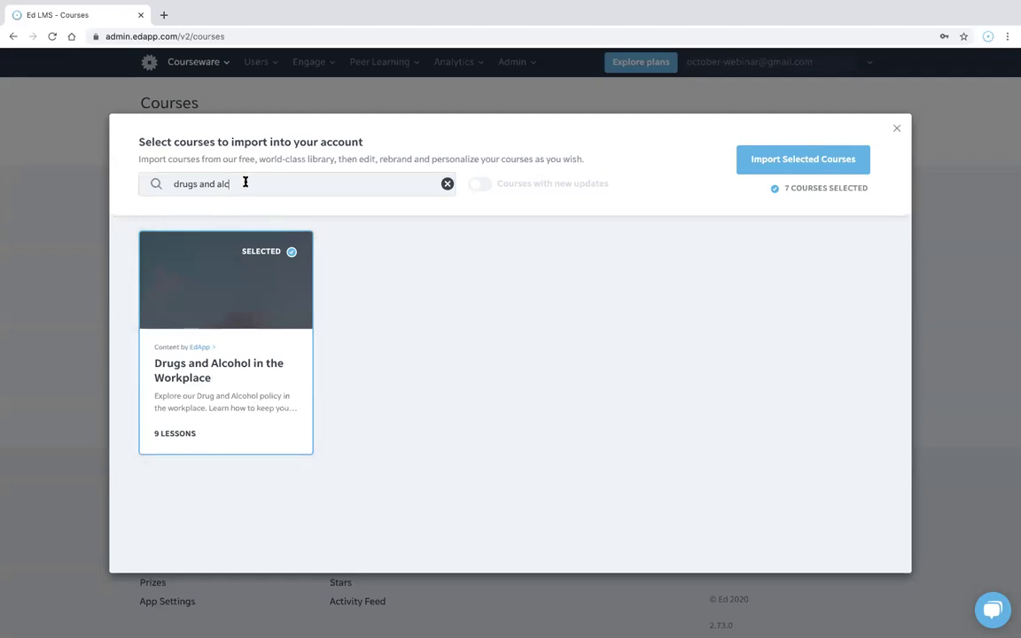
# Replace the search with "domestic viol" and add the Domestic Violence Awareness {AUS ONLY} course to the import selection.
pyautogui.press('BackSpace')
pyautogui.press('BackSpace')
pyautogui.press('BackSpace')
pyautogui.press('BackSpace')
pyautogui.press('BackSpace')
pyautogui.press('BackSpace')
pyautogui.press('BackSpace')
pyautogui.press('BackSpace')
pyautogui.press('BackSpace')
pyautogui.press('BackSpace')
pyautogui.press('BackSpace')
pyautogui.press('BackSpace')
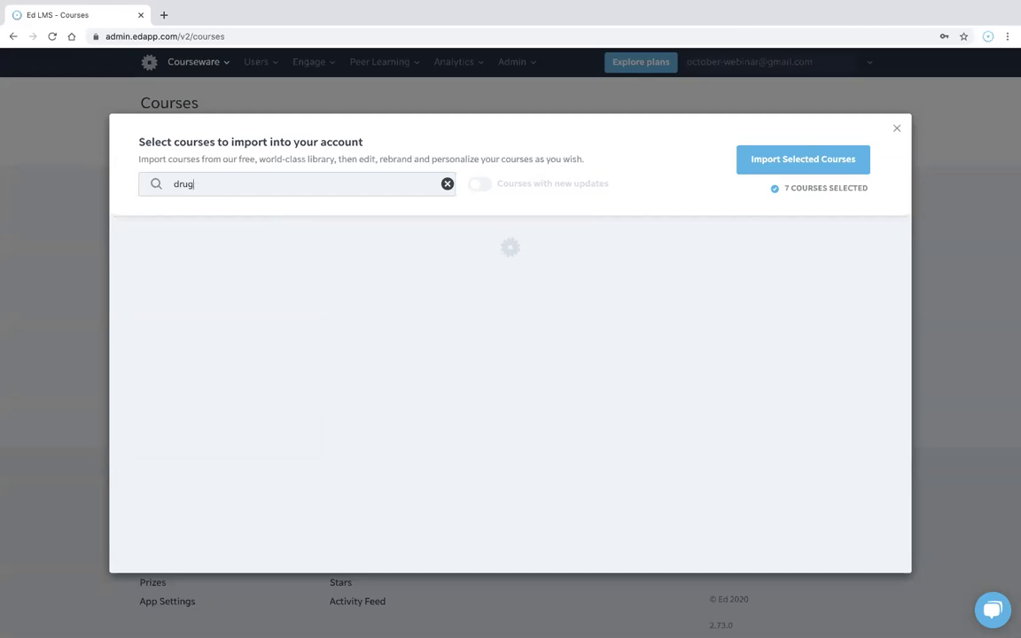
pyautogui.press('BackSpace')
pyautogui.write('domestic viol')
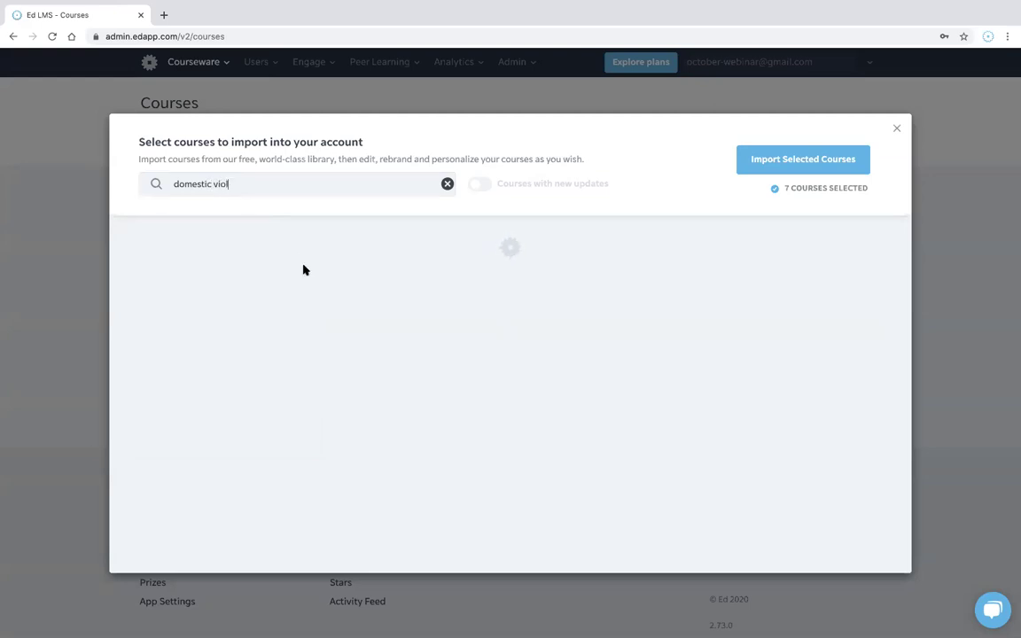
pyautogui.click(197, 340)
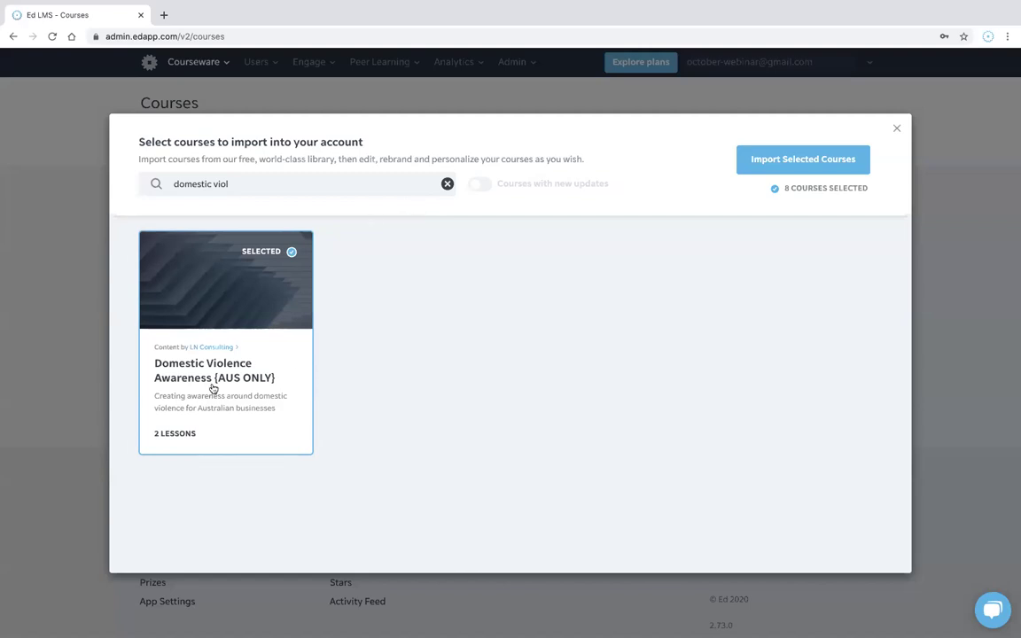
# Search the library for "fire safety" and add the Fire Safety course to the import selection.
pyautogui.tripleClick(251, 182)
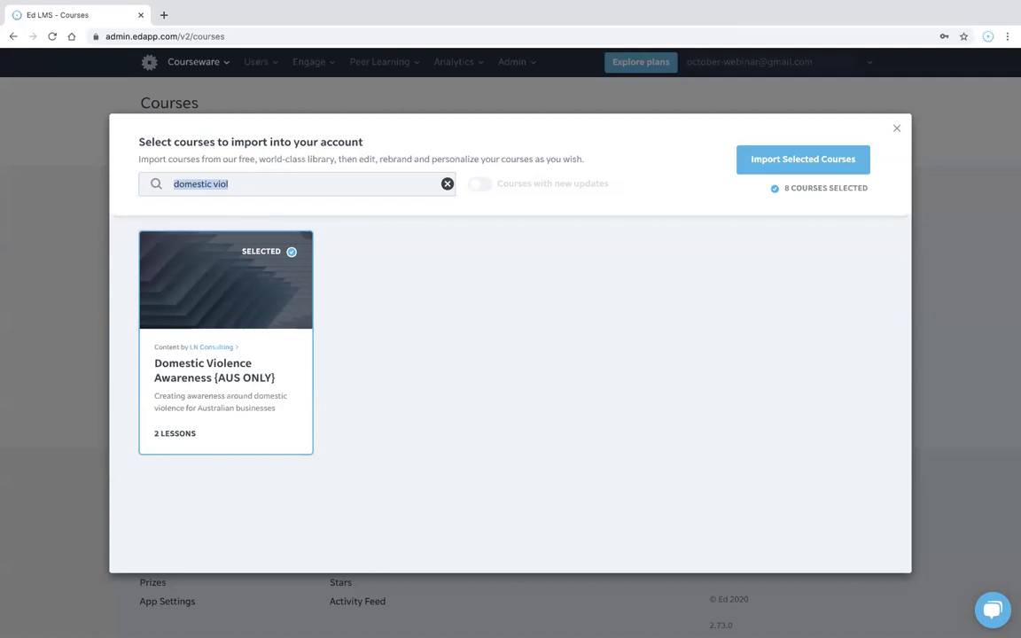
pyautogui.write('fire safety')
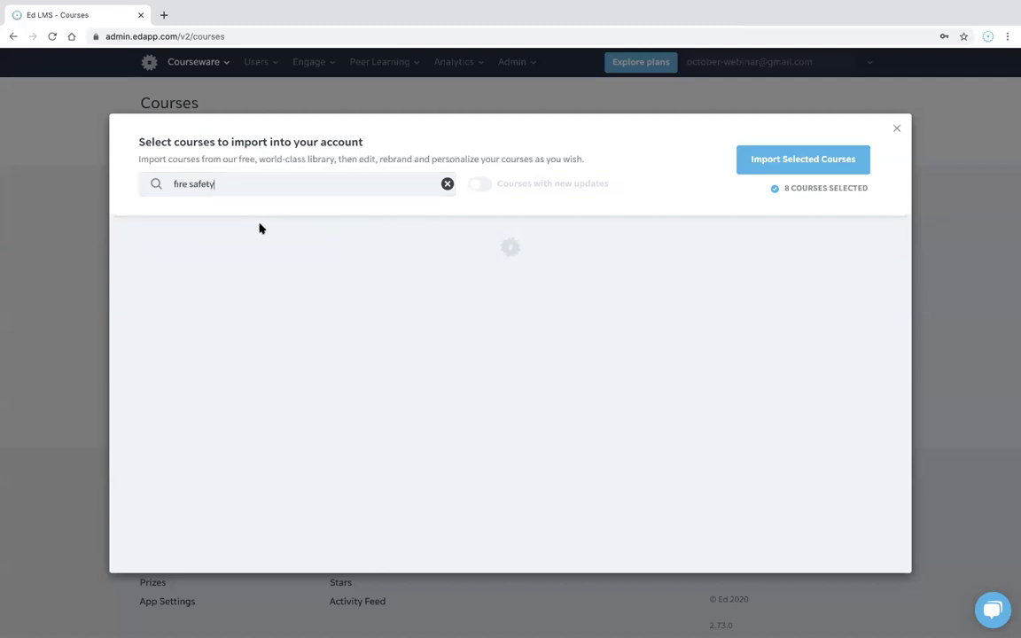
pyautogui.click(253, 301)
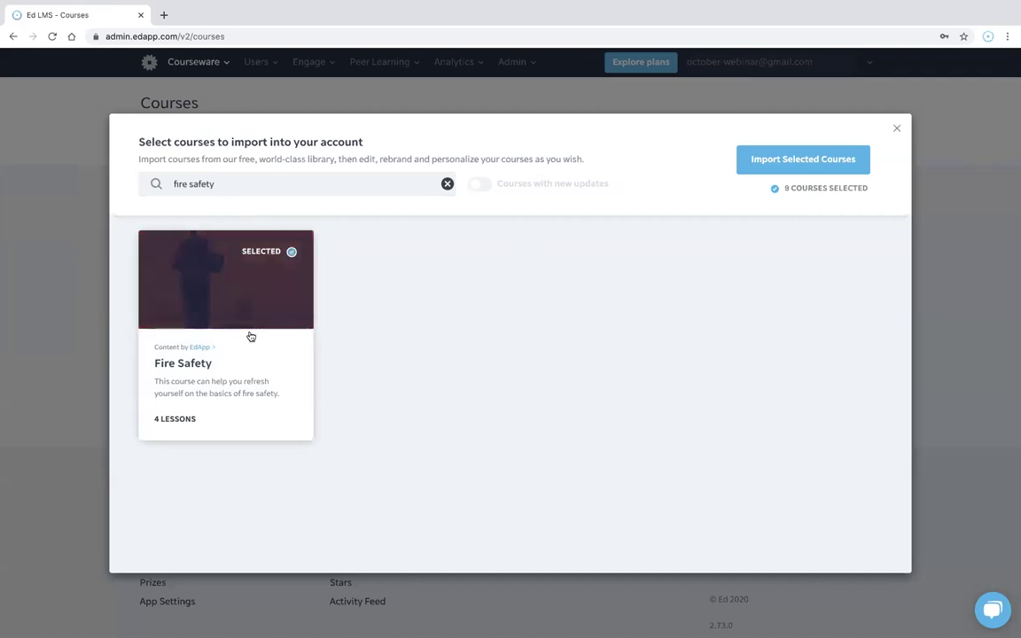
# Clear the search and look through the library's course categories from Safety, Quality & Risk Management down to From the Community.
pyautogui.click(448, 183)
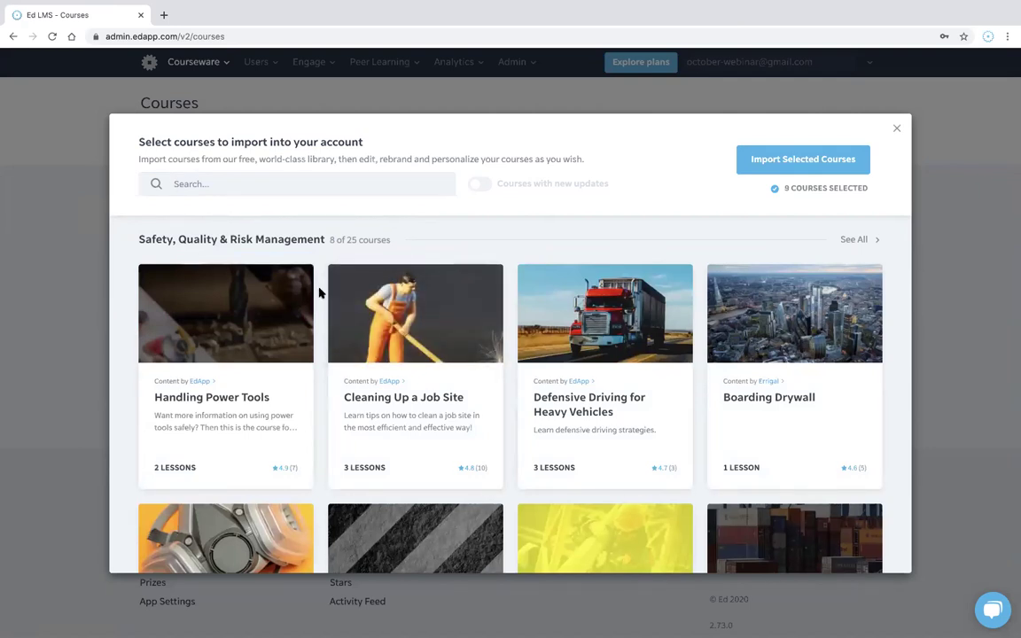
pyautogui.scroll(-3, 320, 292)
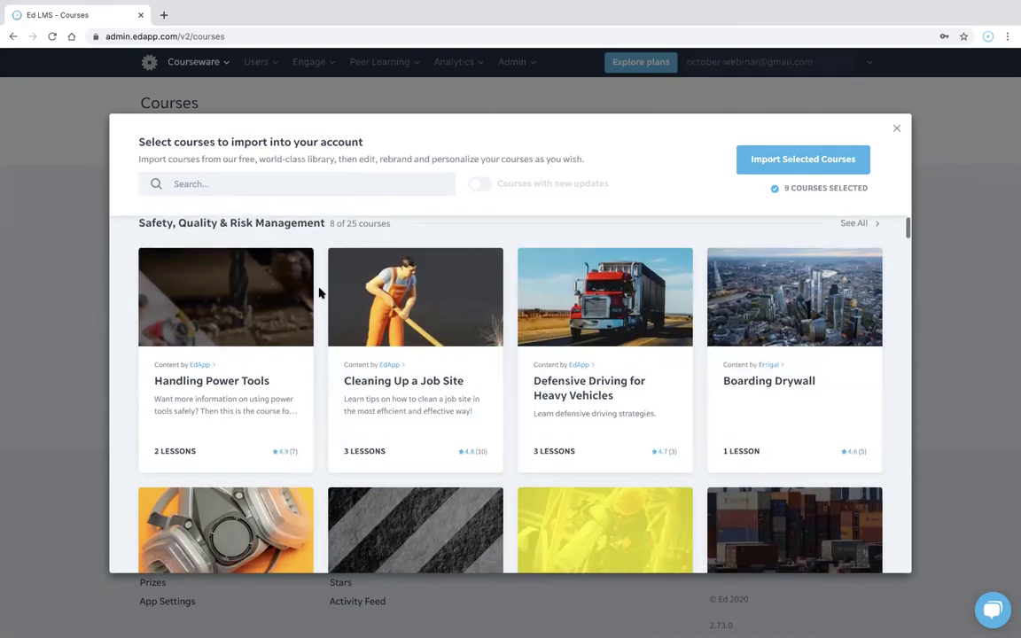
pyautogui.scroll(-8, 320, 292)
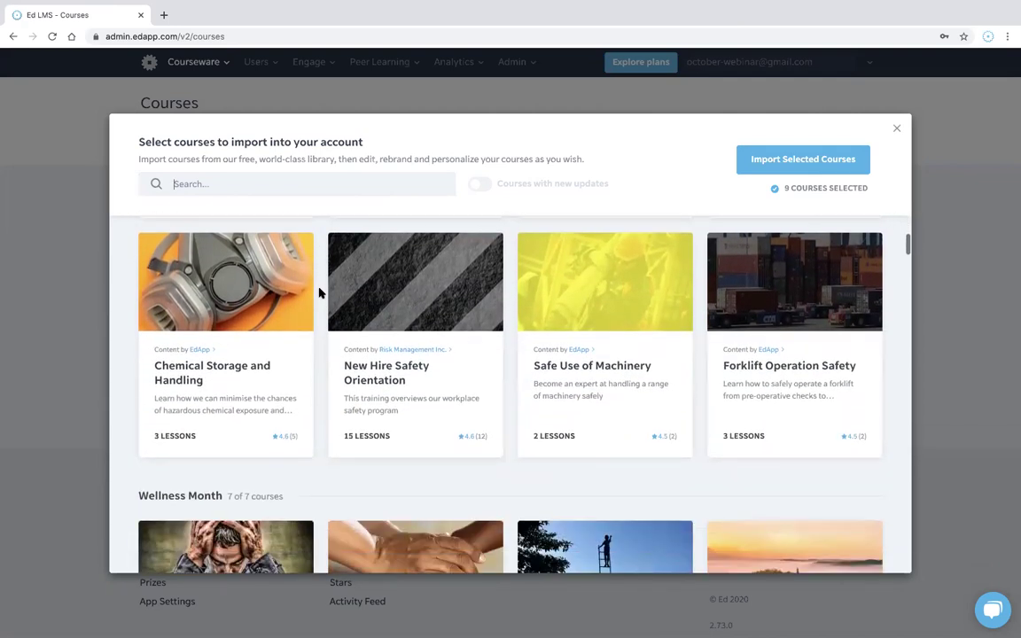
pyautogui.scroll(-4, 320, 292)
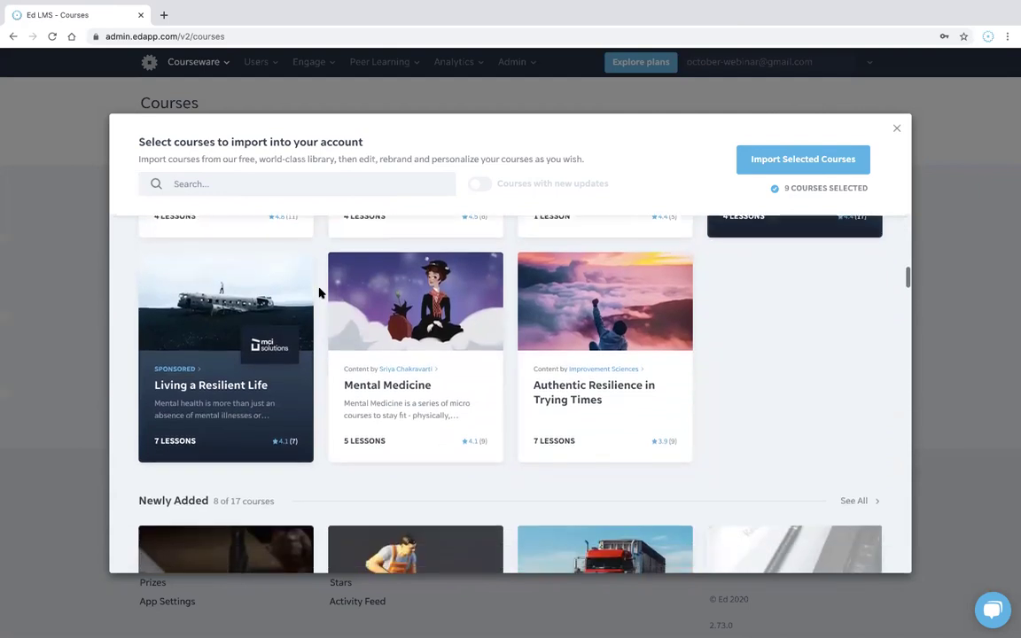
pyautogui.scroll(-6, 320, 292)
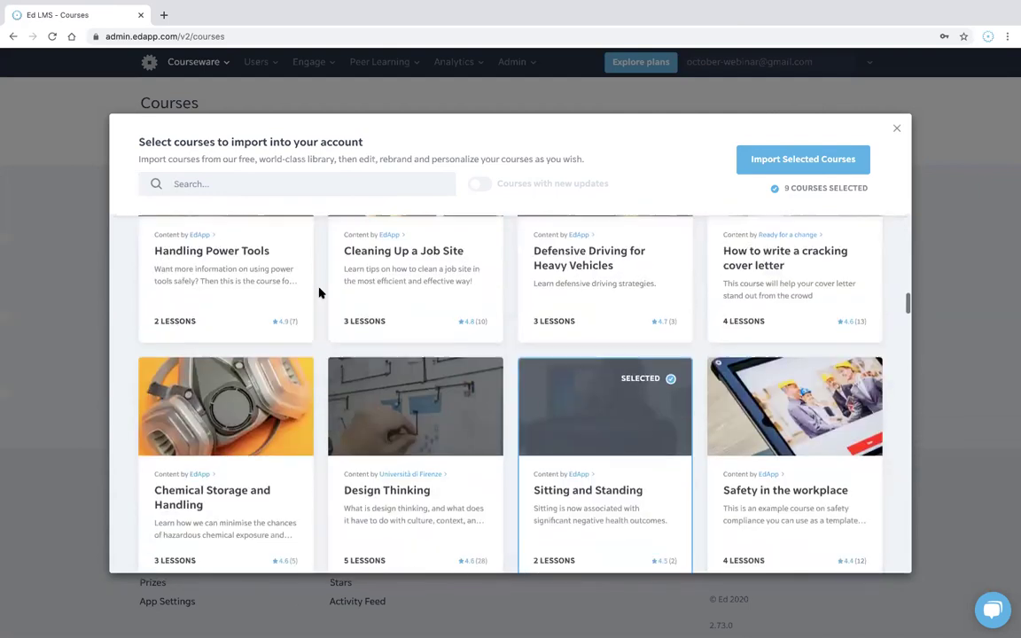
pyautogui.scroll(-5, 320, 293)
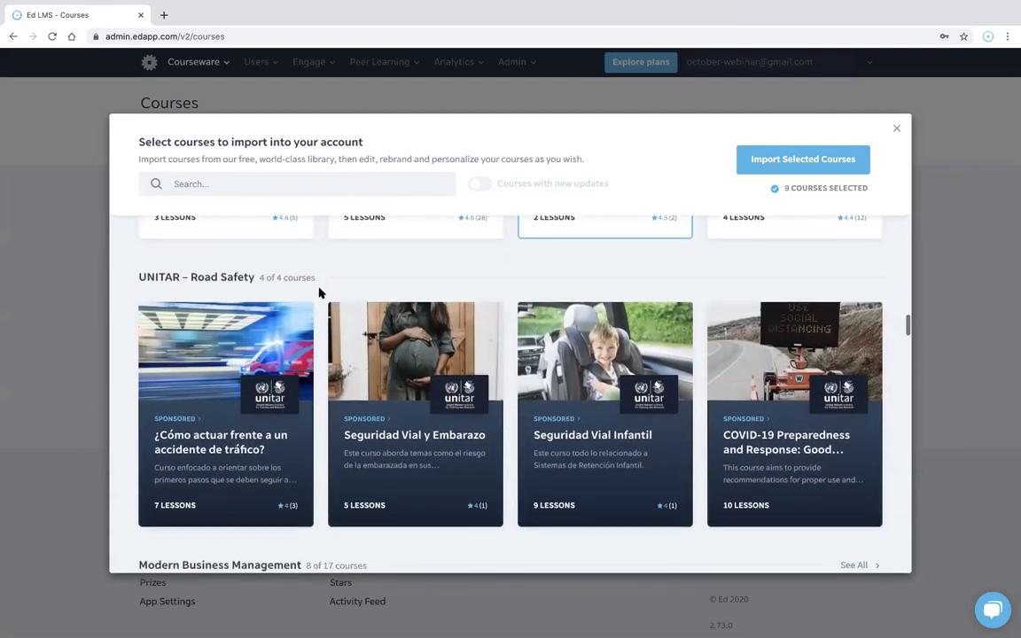
pyautogui.scroll(-2, 320, 292)
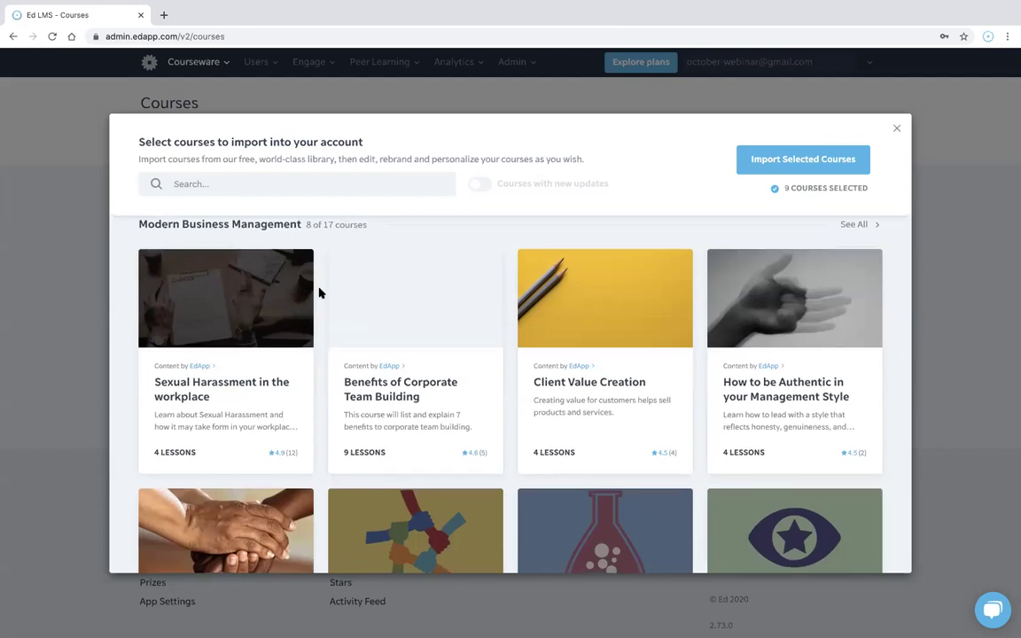
pyautogui.scroll(-4, 320, 292)
pyautogui.scroll(-4, 320, 293)
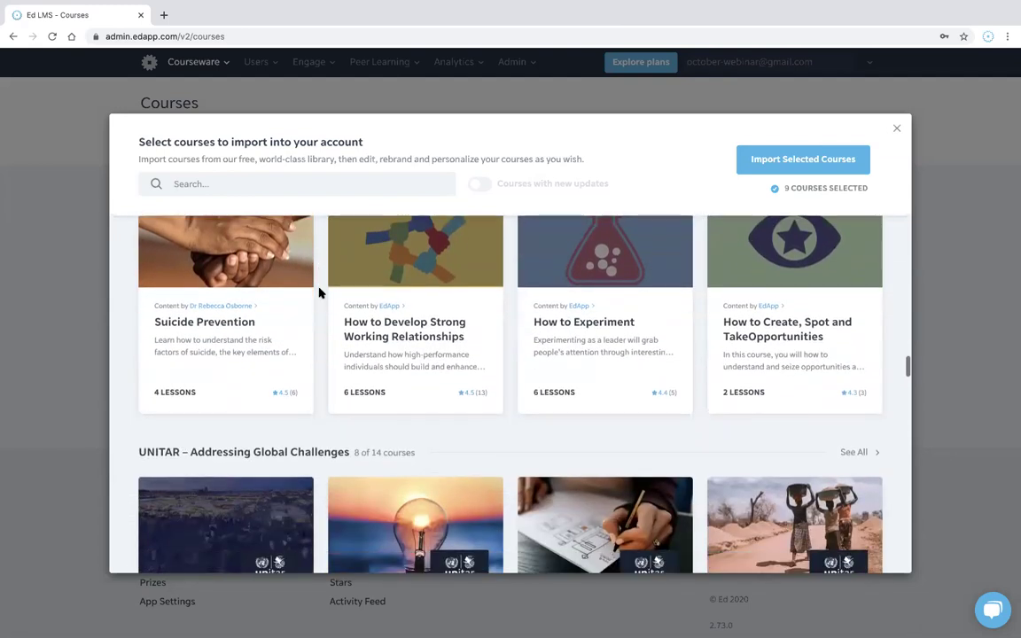
pyautogui.scroll(-7, 320, 293)
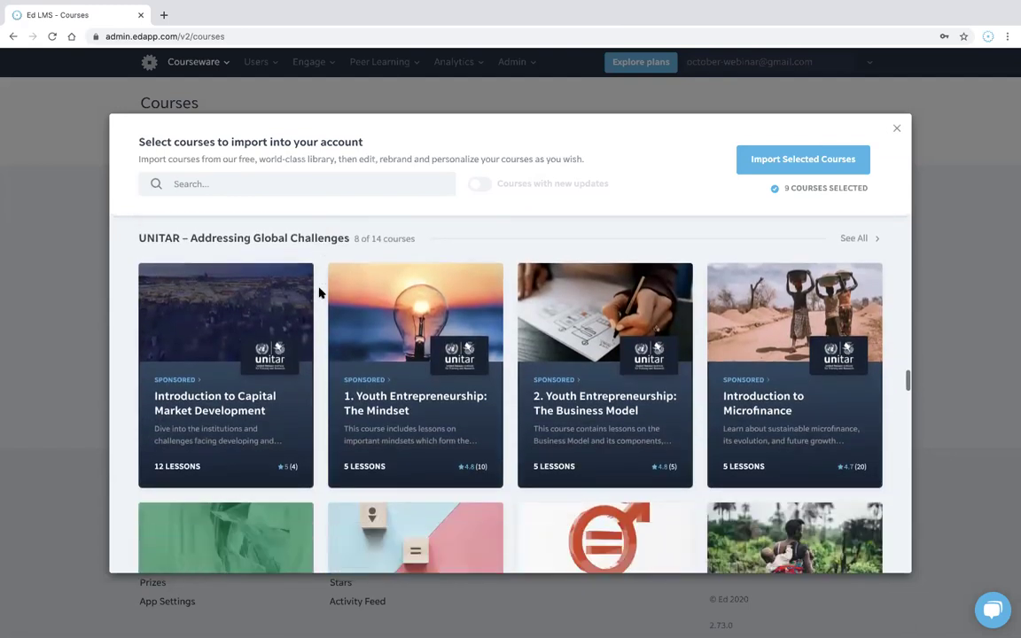
pyautogui.scroll(-3, 320, 293)
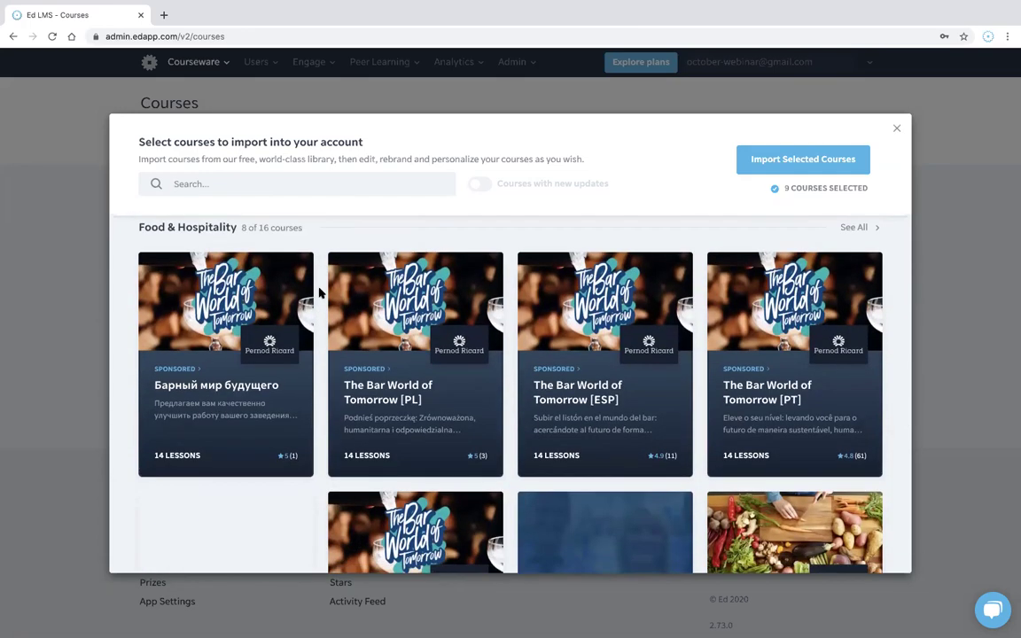
pyautogui.scroll(-8, 320, 292)
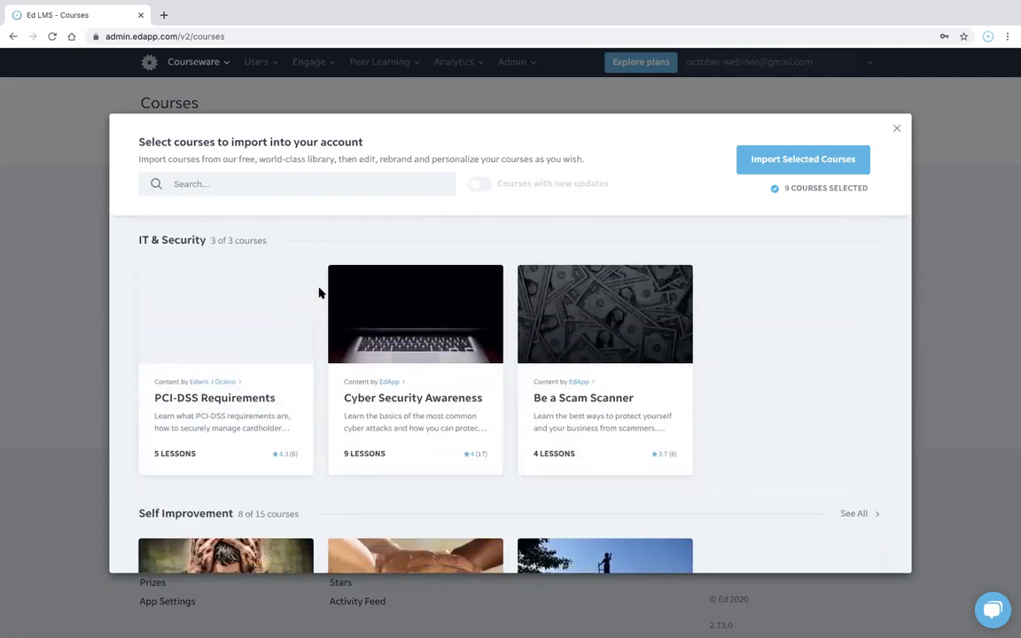
pyautogui.scroll(-3, 320, 293)
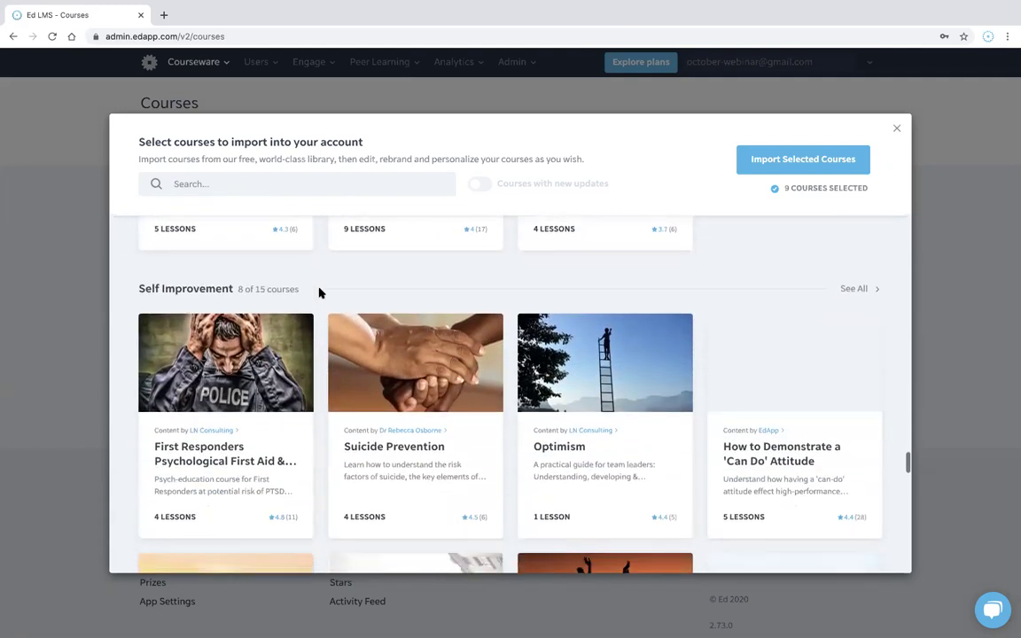
pyautogui.scroll(-7, 320, 293)
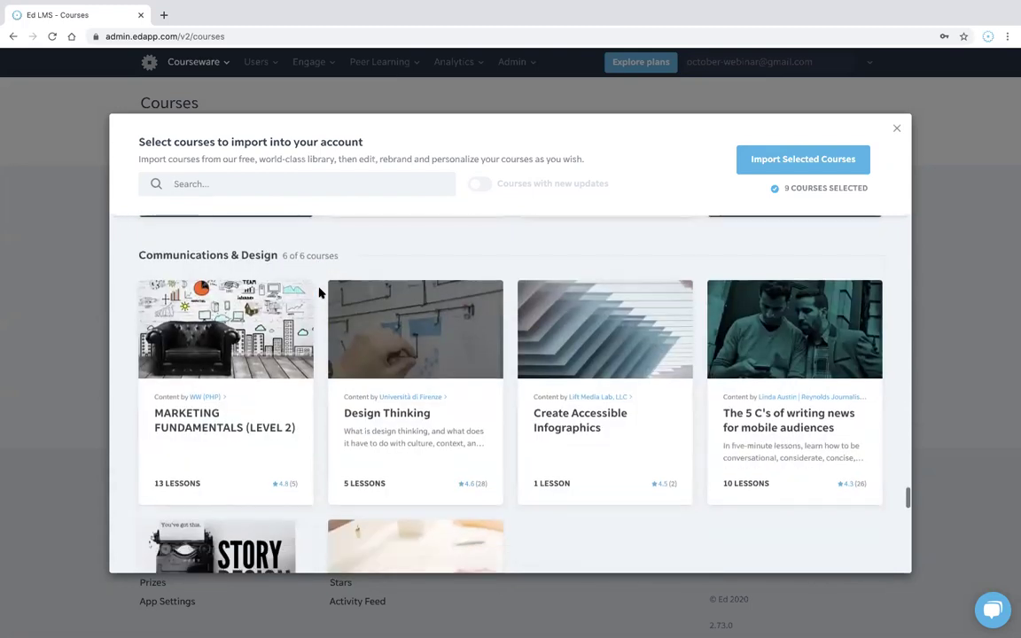
pyautogui.scroll(-1, 320, 293)
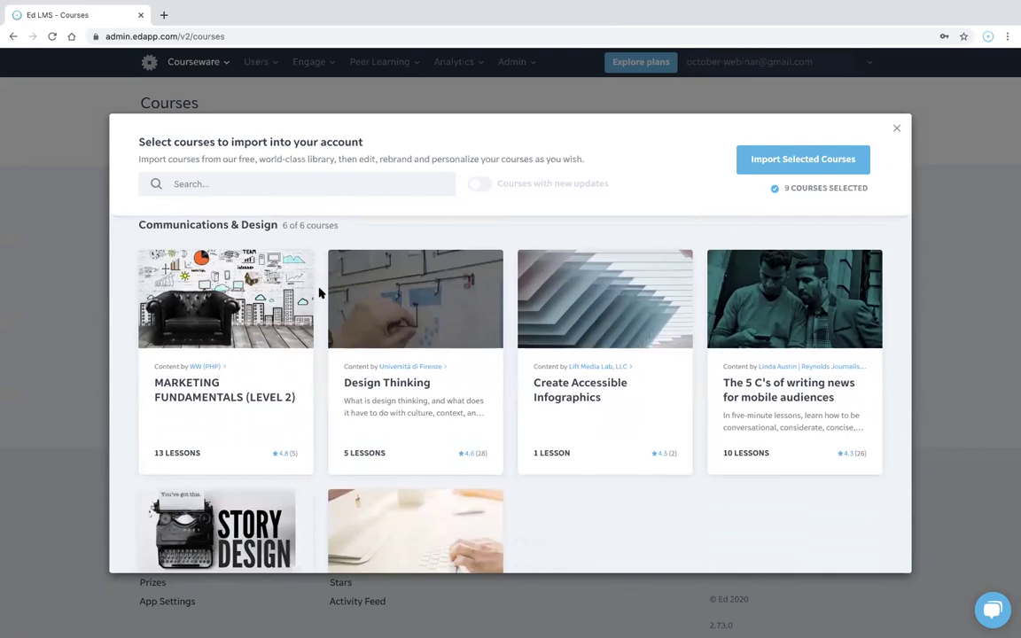
pyautogui.scroll(-5, 320, 293)
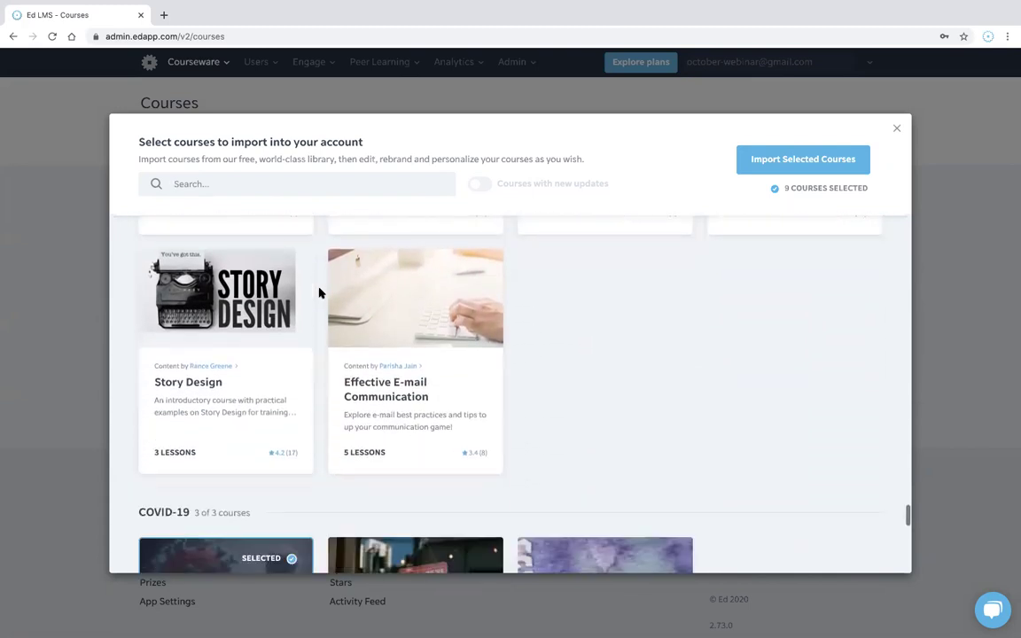
pyautogui.scroll(-6, 320, 294)
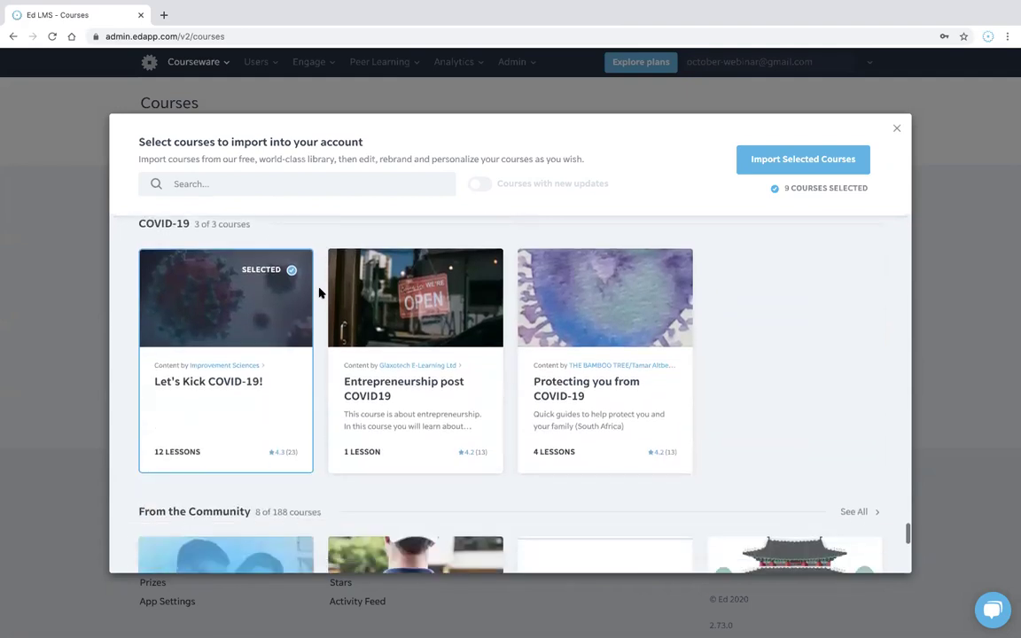
pyautogui.scroll(-6, 318, 345)
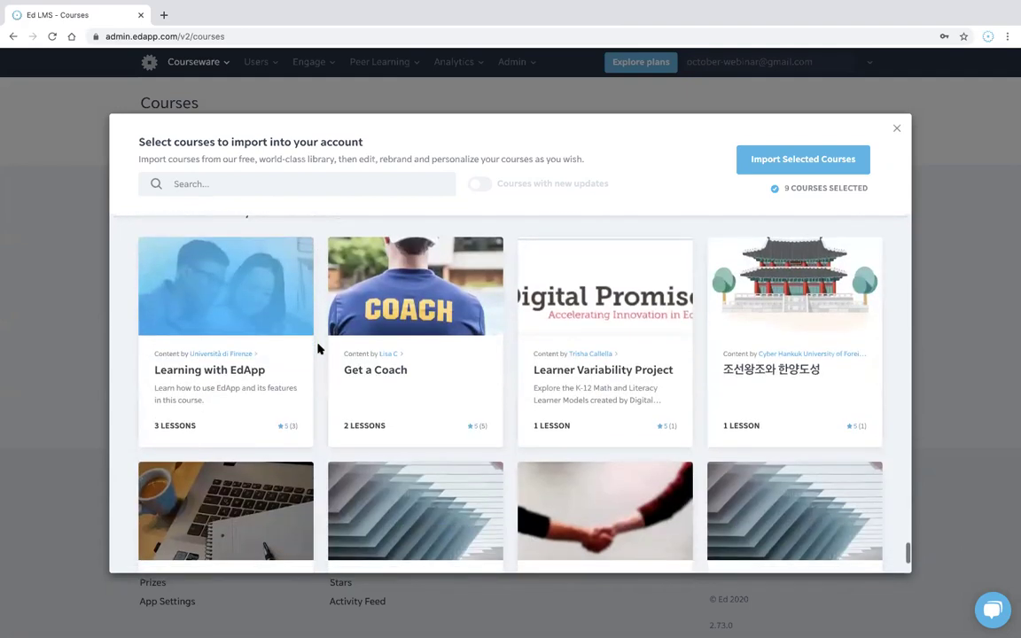
pyautogui.scroll(1, 319, 349)
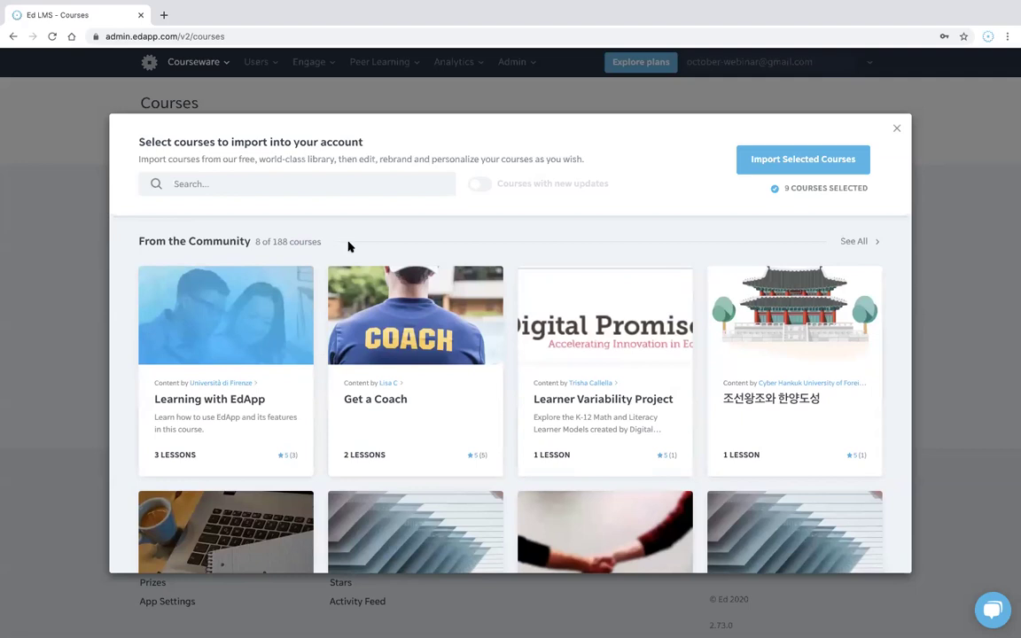
# Import the selected courses into the account and move the Fire Safety course to the first place in the course list.
pyautogui.moveTo(501, 313)
pyautogui.click(831, 167)
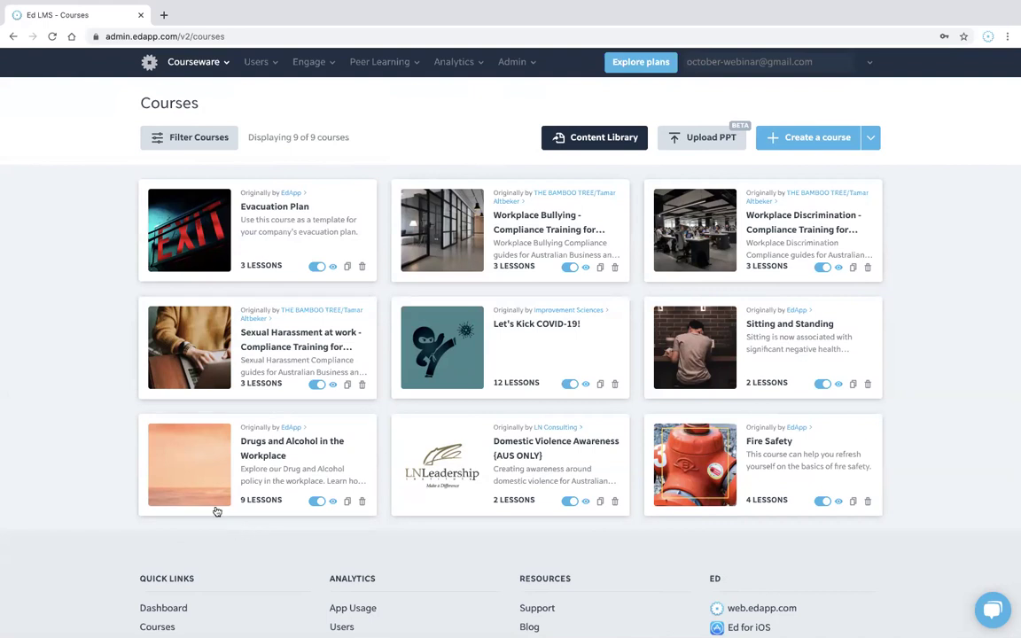
pyautogui.moveTo(653, 503); pyautogui.dragTo(264, 235)
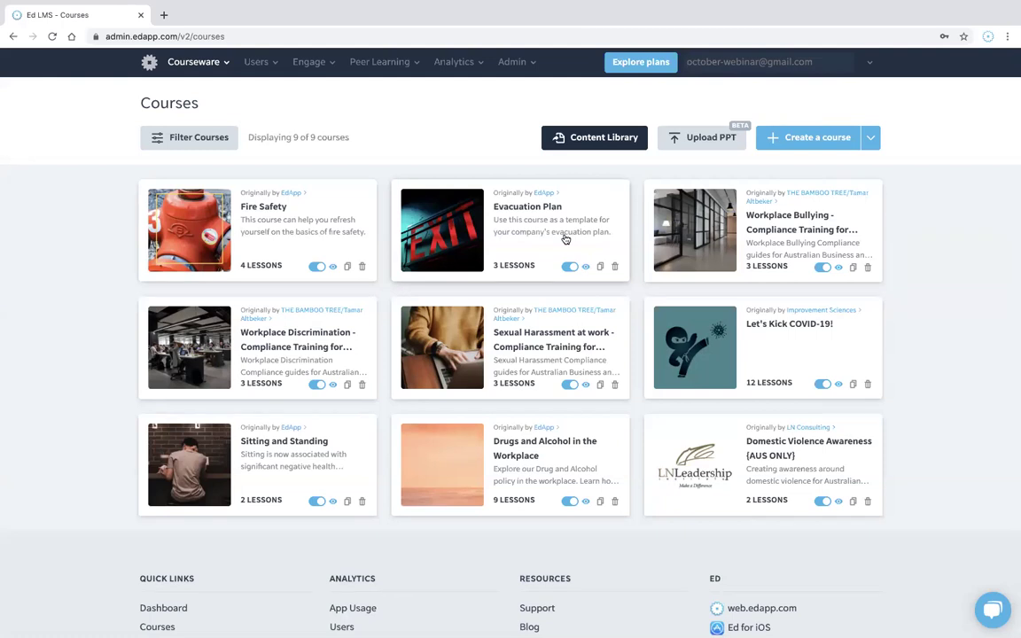
# Open the Evacuation Plan course's branding settings, preview the Logo image from the Branding folder and upload it as the lesson logo.
pyautogui.click(565, 239)
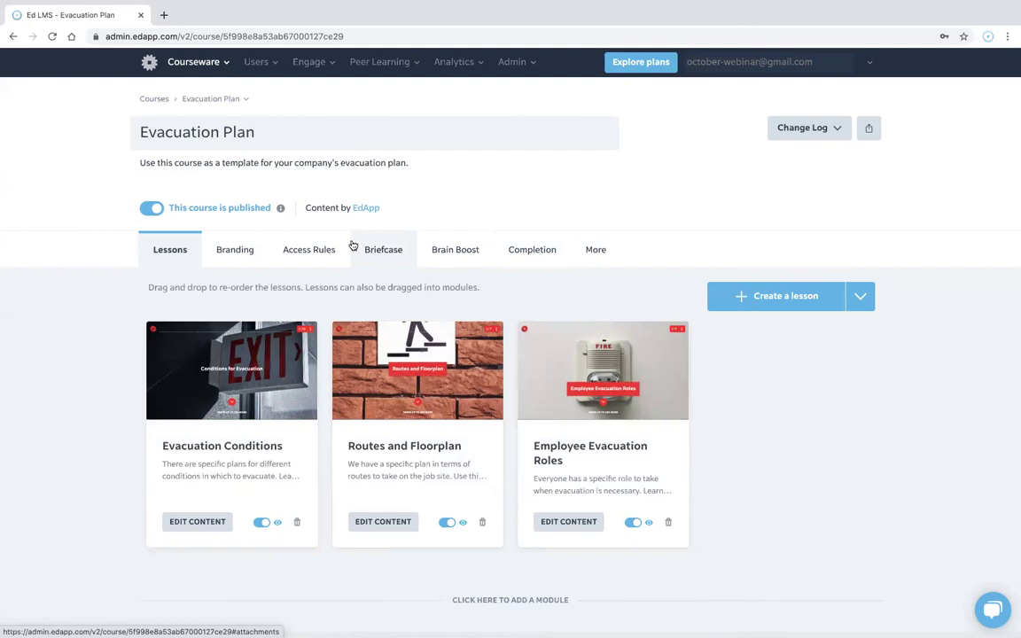
pyautogui.click(226, 249)
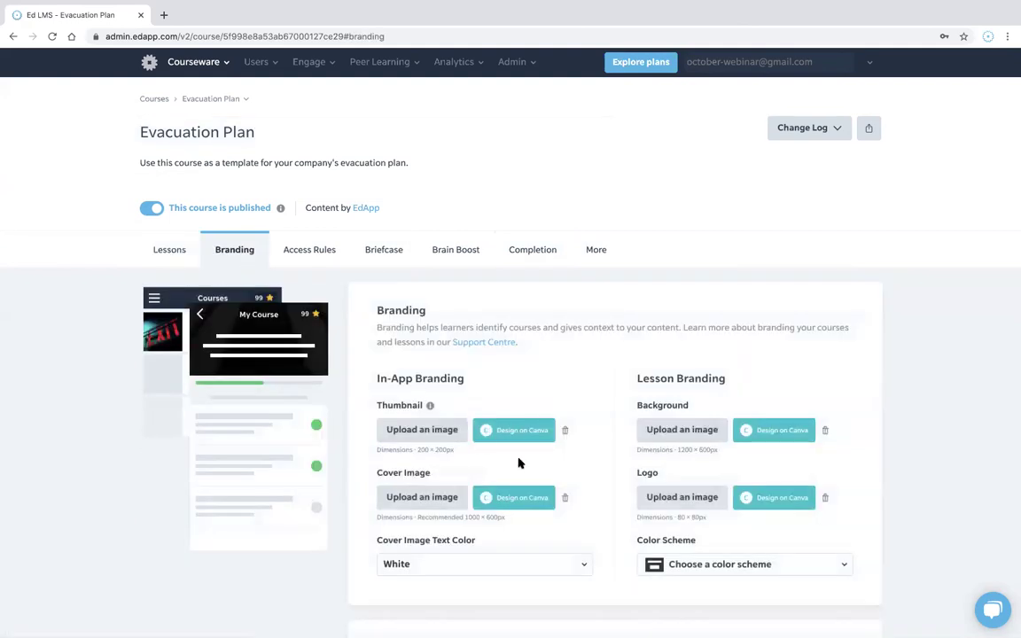
pyautogui.scroll(-1, 601, 486)
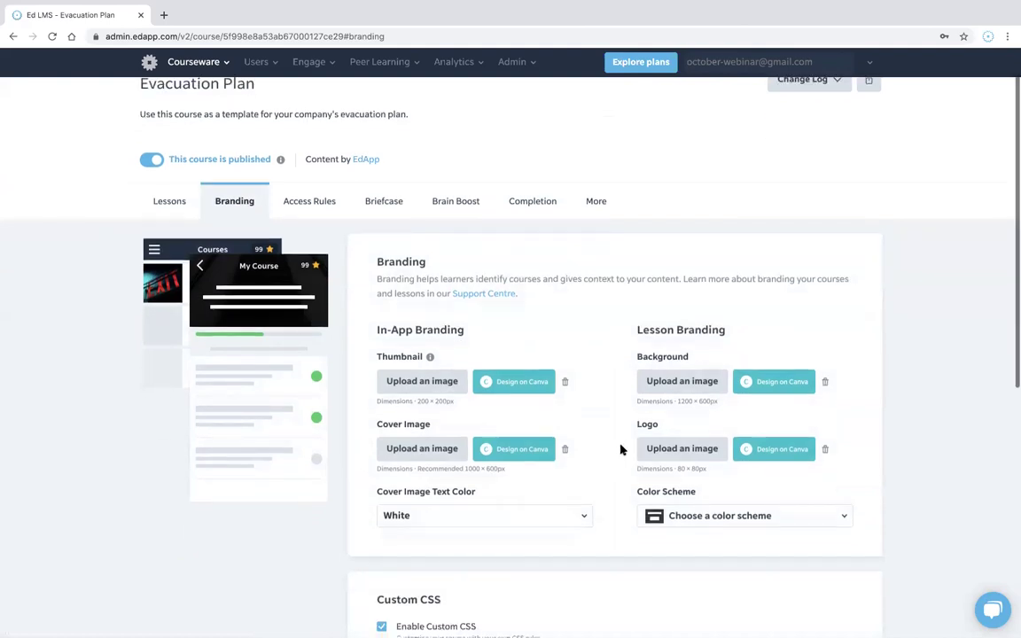
pyautogui.click(657, 456)
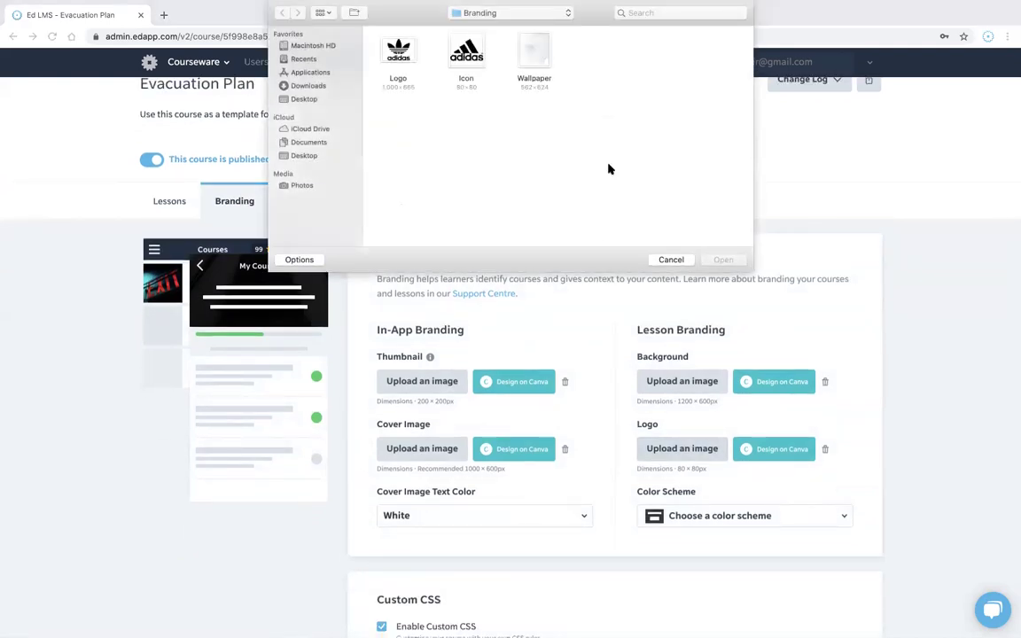
pyautogui.click(398, 52)
pyautogui.press('space')
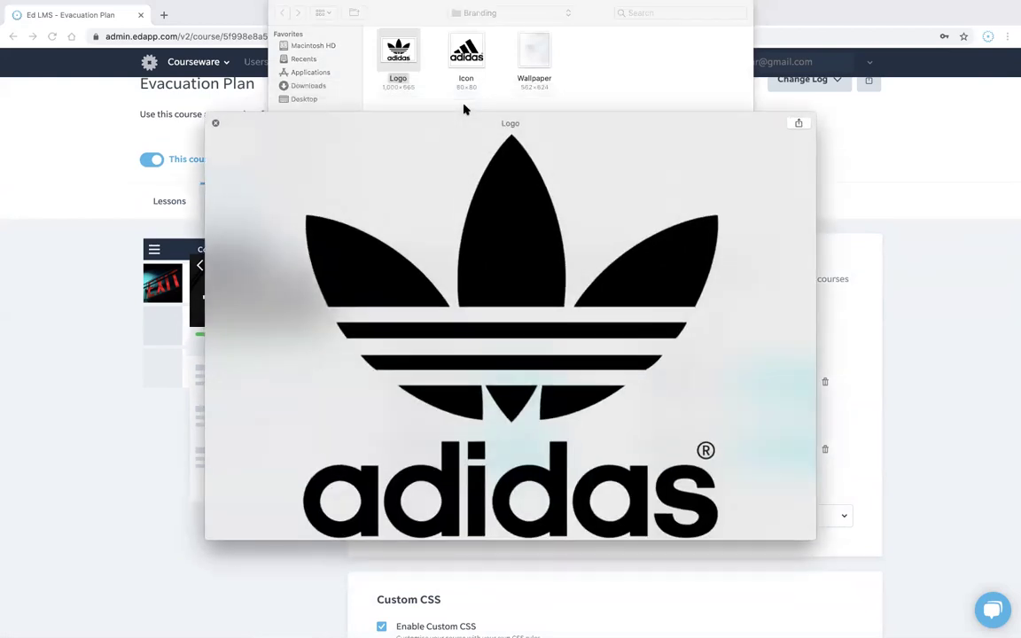
pyautogui.press('space')
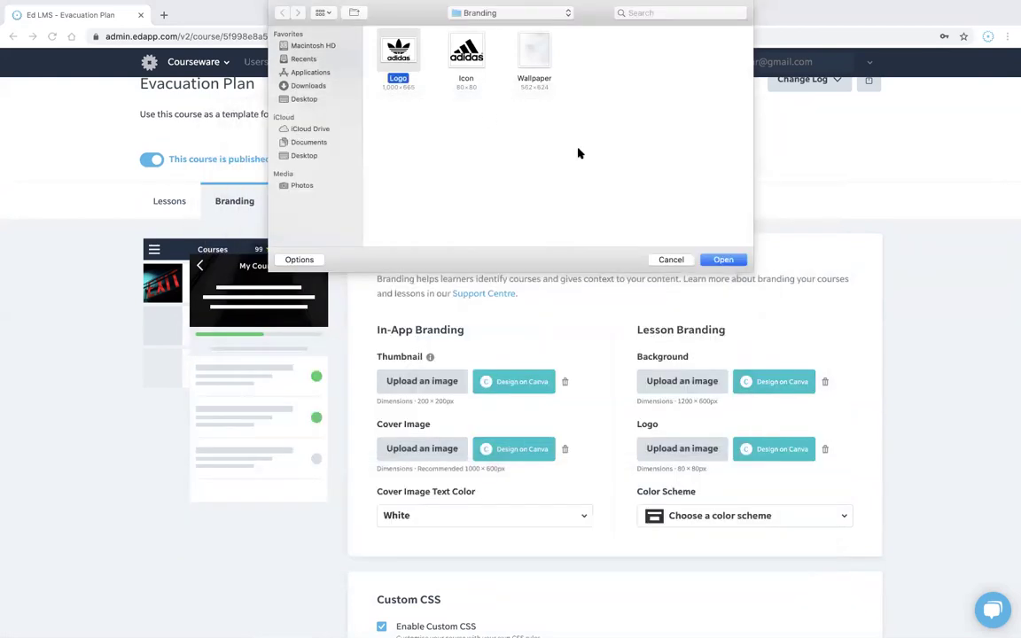
pyautogui.click(722, 260)
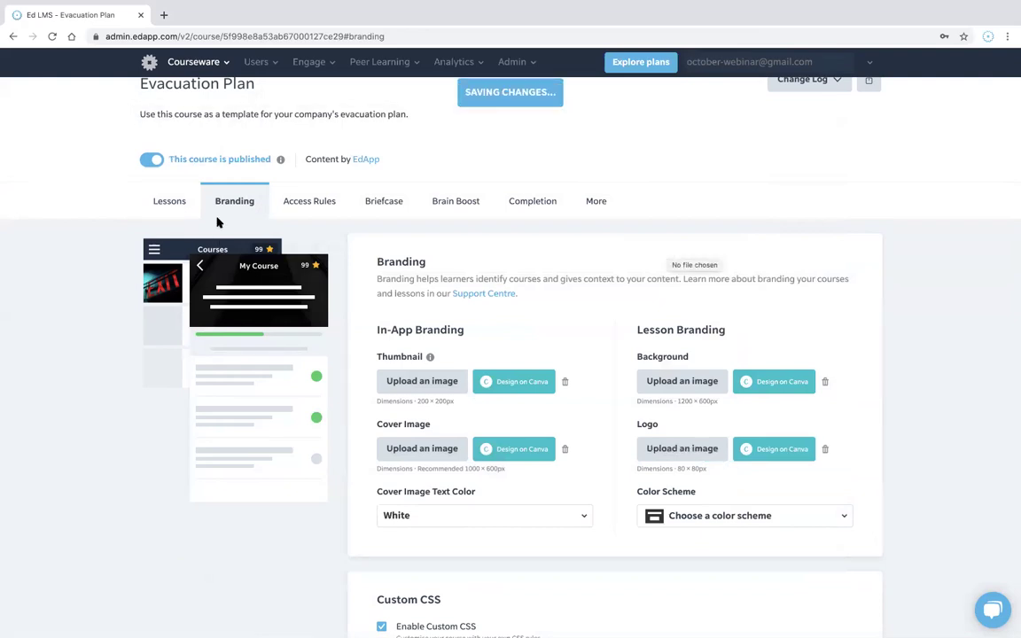
# Look over the Evacuation Plan course's branding settings and check the logo on its lesson thumbnails.
pyautogui.scroll(1, 219, 222)
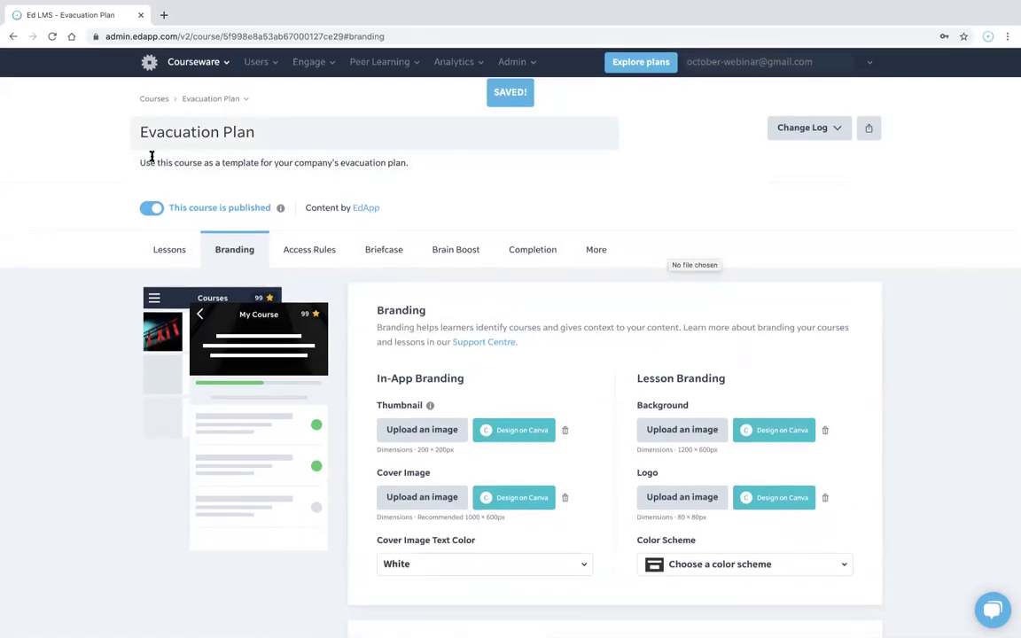
pyautogui.scroll(-1, 475, 429)
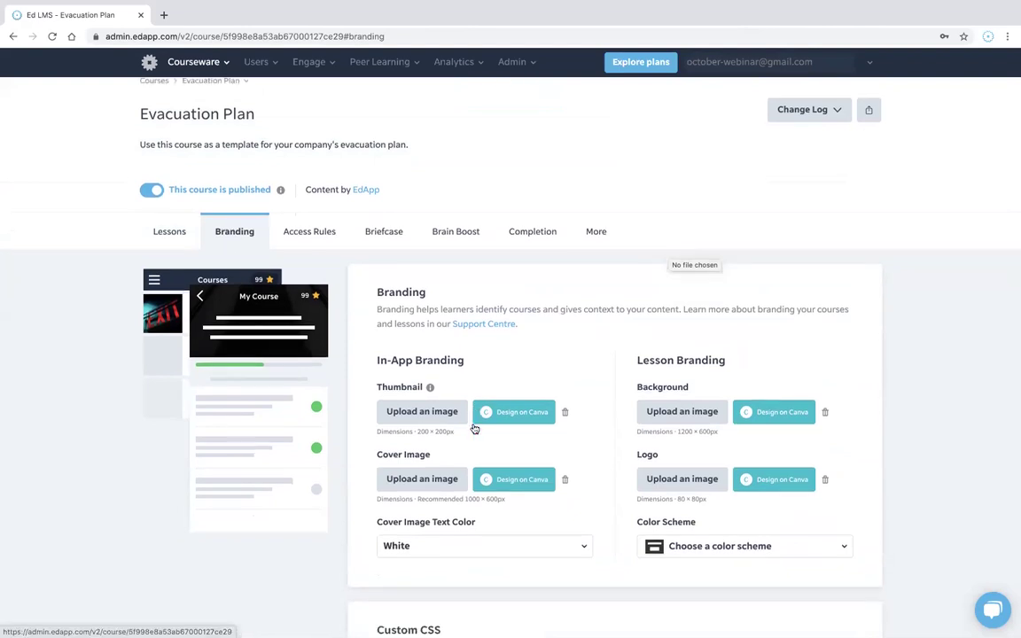
pyautogui.scroll(-3, 475, 429)
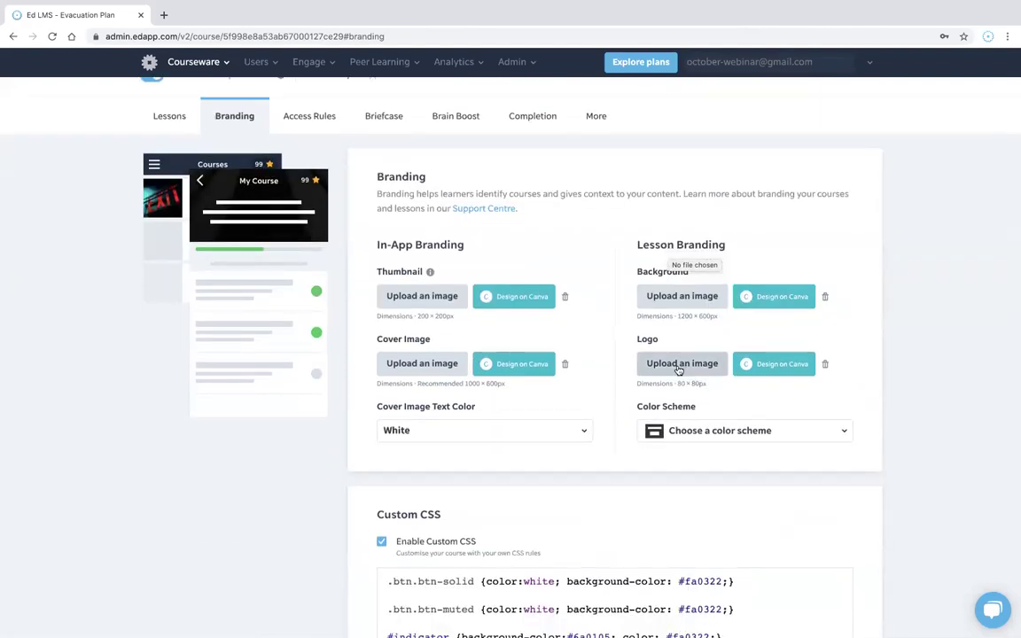
pyautogui.scroll(1, 679, 369)
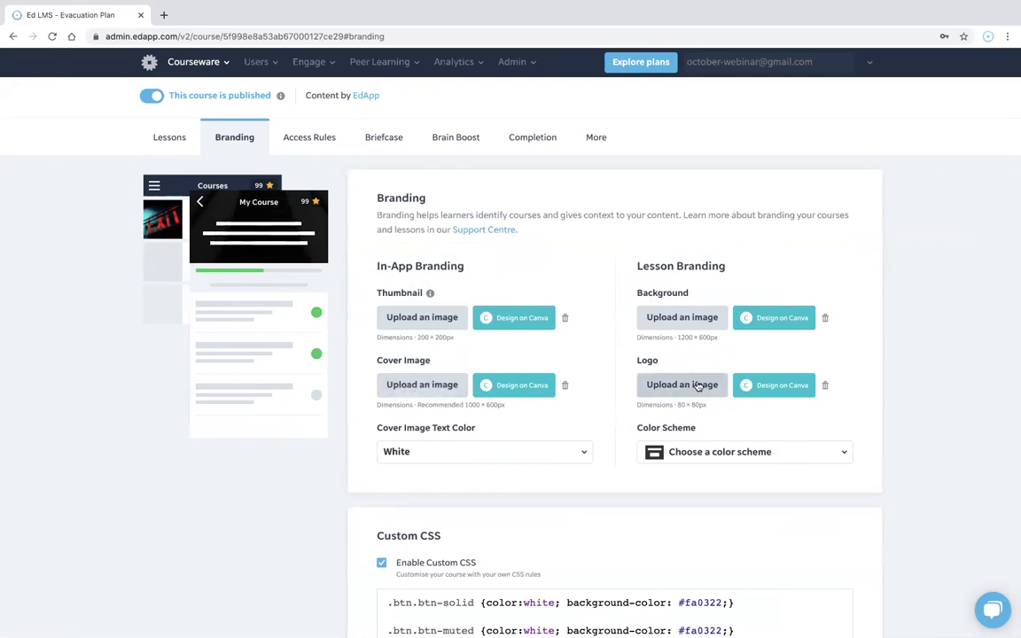
pyautogui.scroll(1, 601, 375)
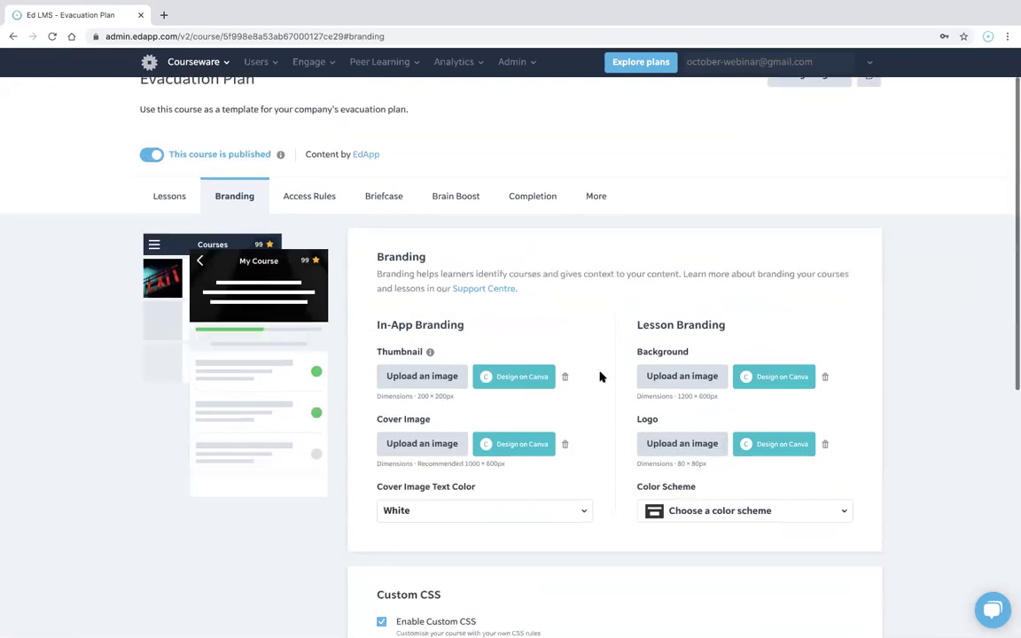
pyautogui.click(174, 198)
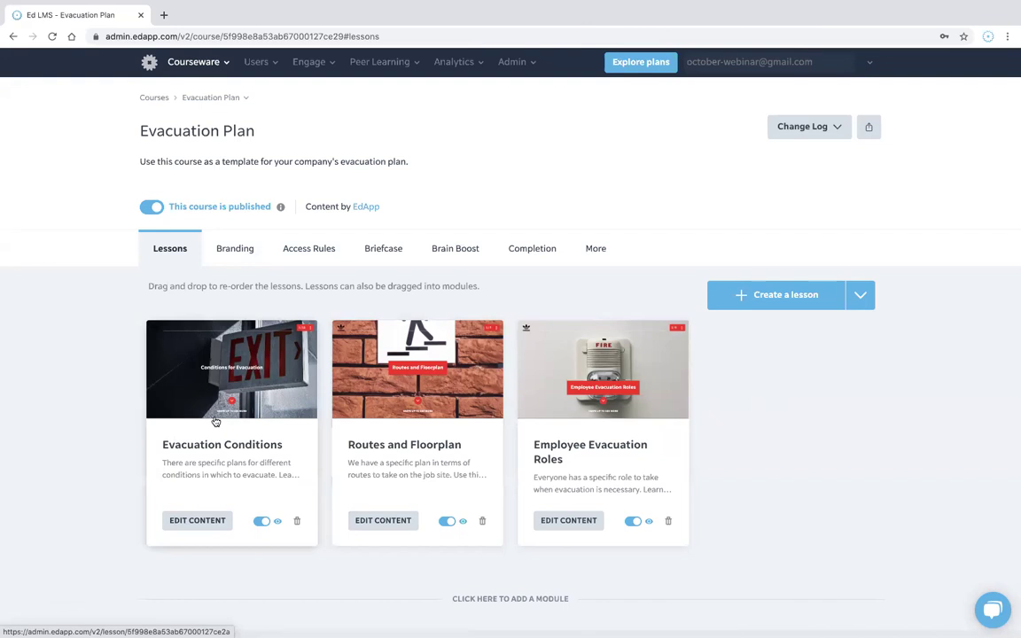
pyautogui.scroll(1, 369, 396)
# Open the Sitting and Standing course's branding settings and upload the Logo image as its lesson logo.
pyautogui.click(153, 101)
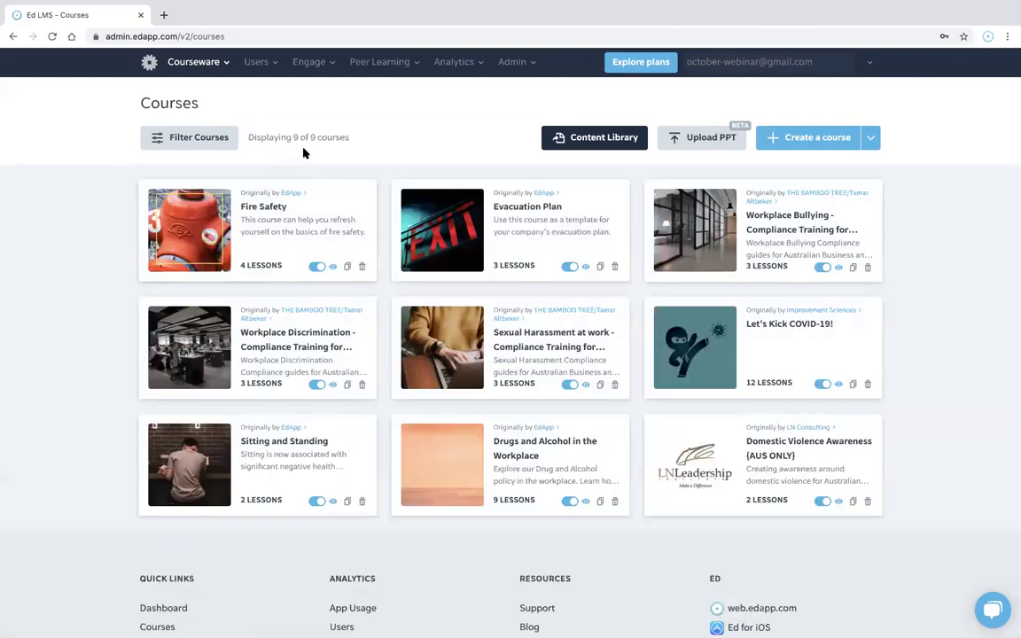
pyautogui.click(269, 463)
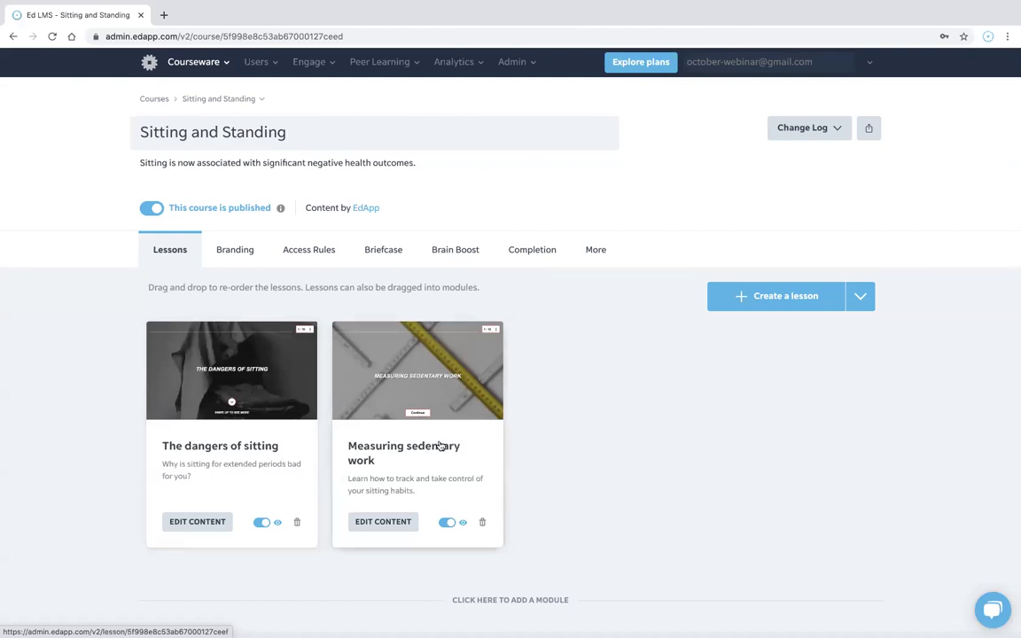
pyautogui.click(256, 261)
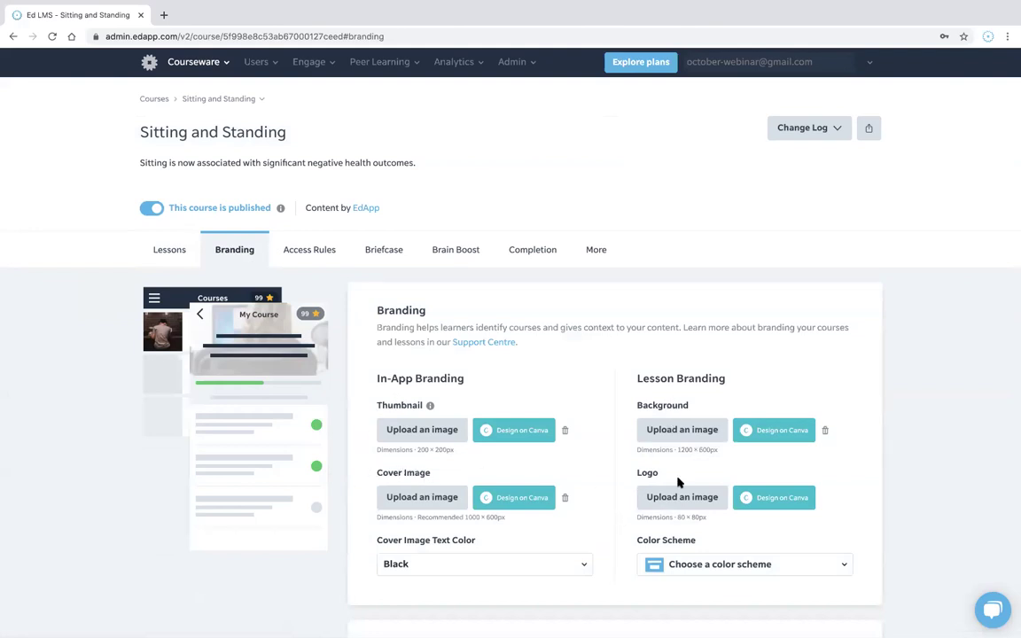
pyautogui.click(676, 506)
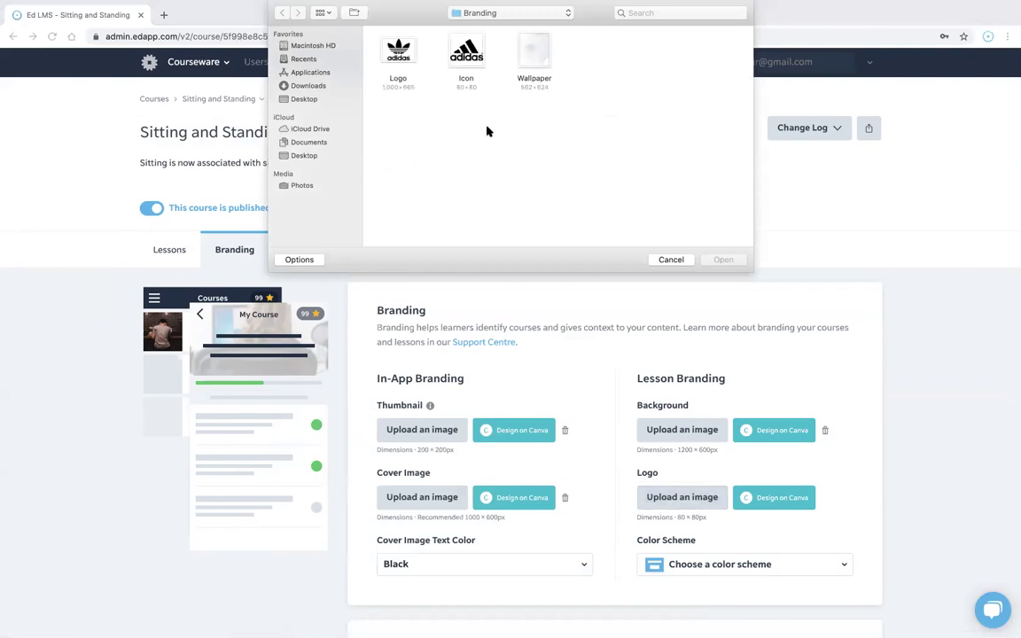
pyautogui.click(398, 55)
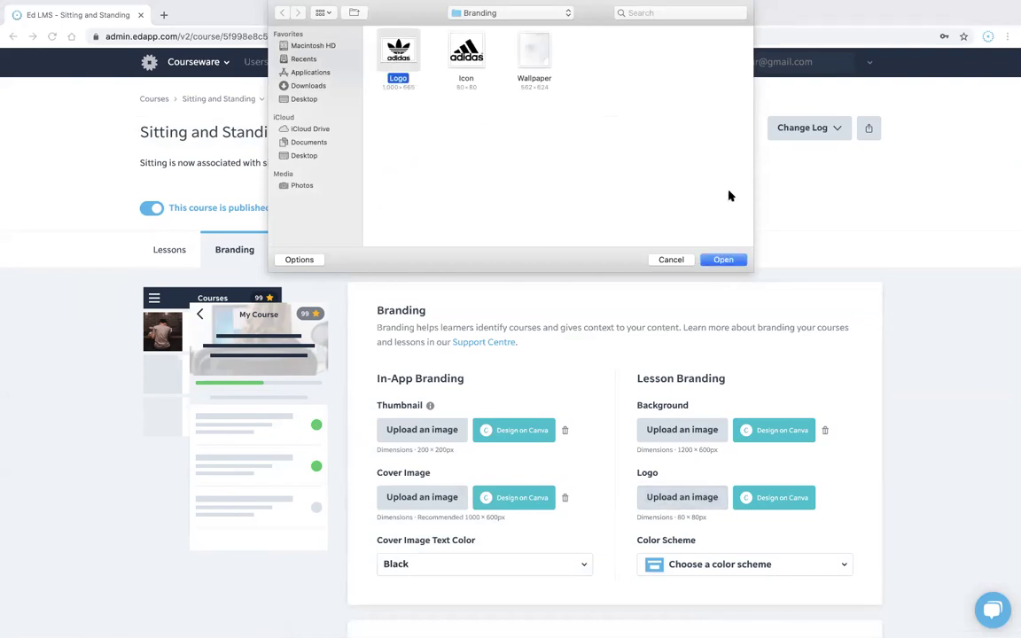
pyautogui.click(721, 260)
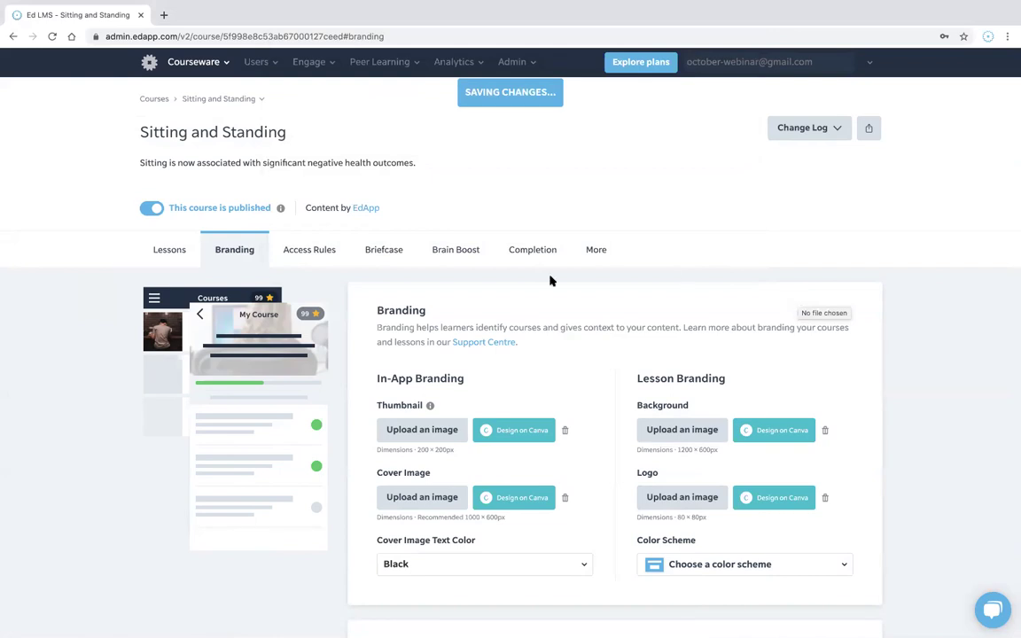
# Reopen the Sitting and Standing course and check the logo in The dangers of sitting lesson's preview and branding settings.
pyautogui.click(154, 98)
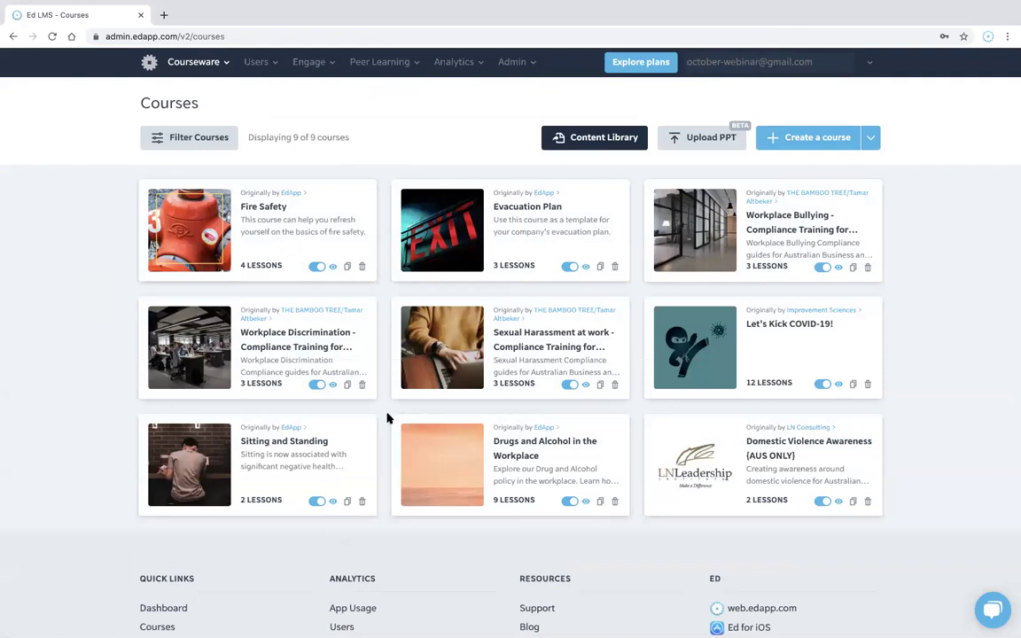
pyautogui.click(346, 476)
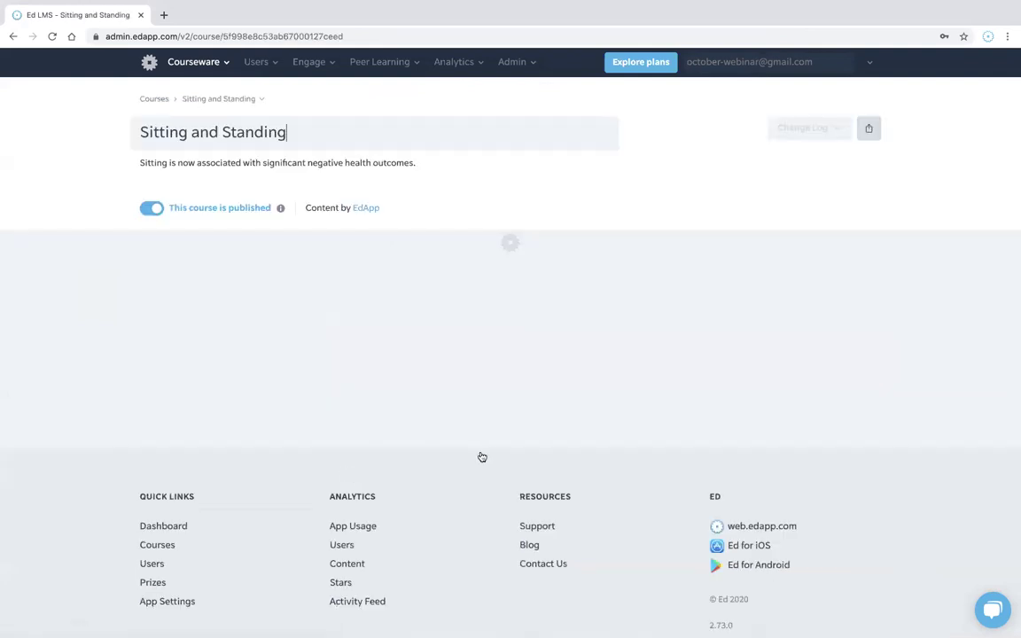
pyautogui.scroll(-4, 481, 455)
pyautogui.scroll(1, 448, 279)
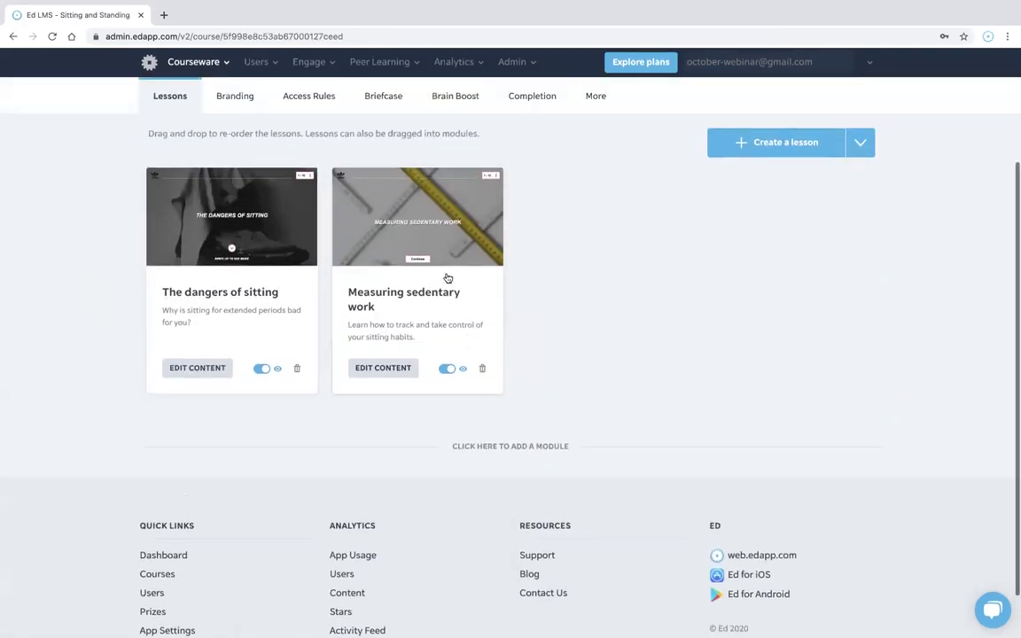
pyautogui.click(297, 271)
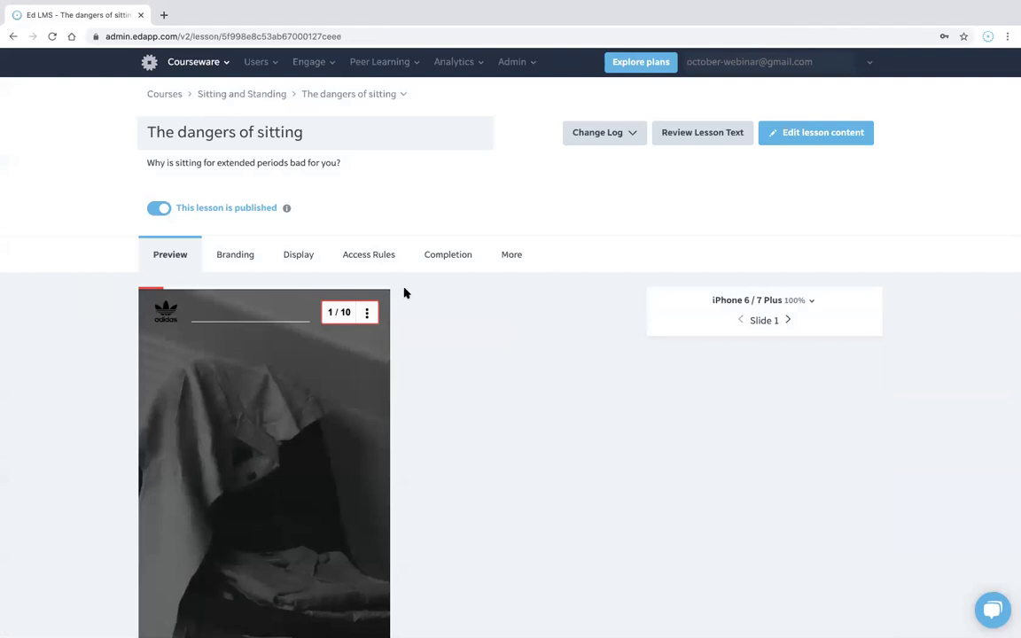
pyautogui.scroll(-5, 404, 293)
pyautogui.scroll(5, 404, 293)
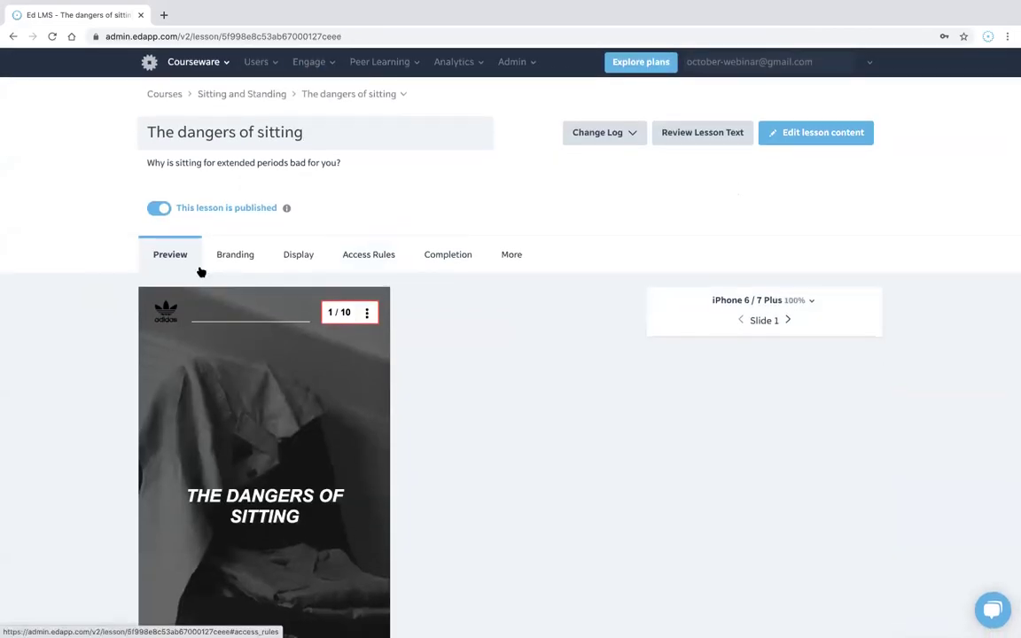
pyautogui.click(241, 256)
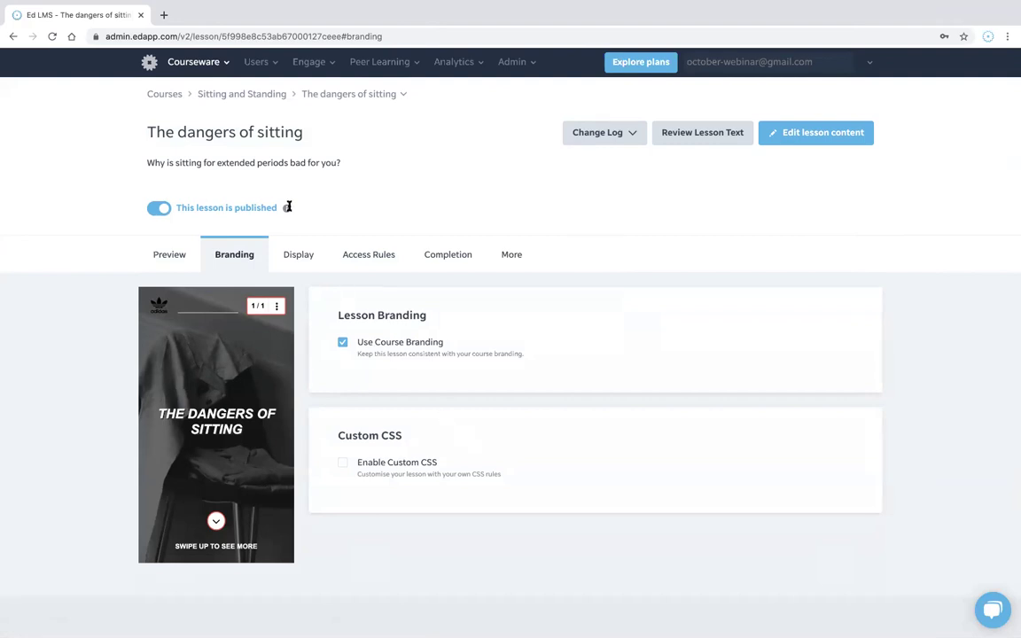
# Return to the Sitting and Standing course's branding settings and look through its custom CSS down to the Multiple Choice rules.
pyautogui.click(272, 95)
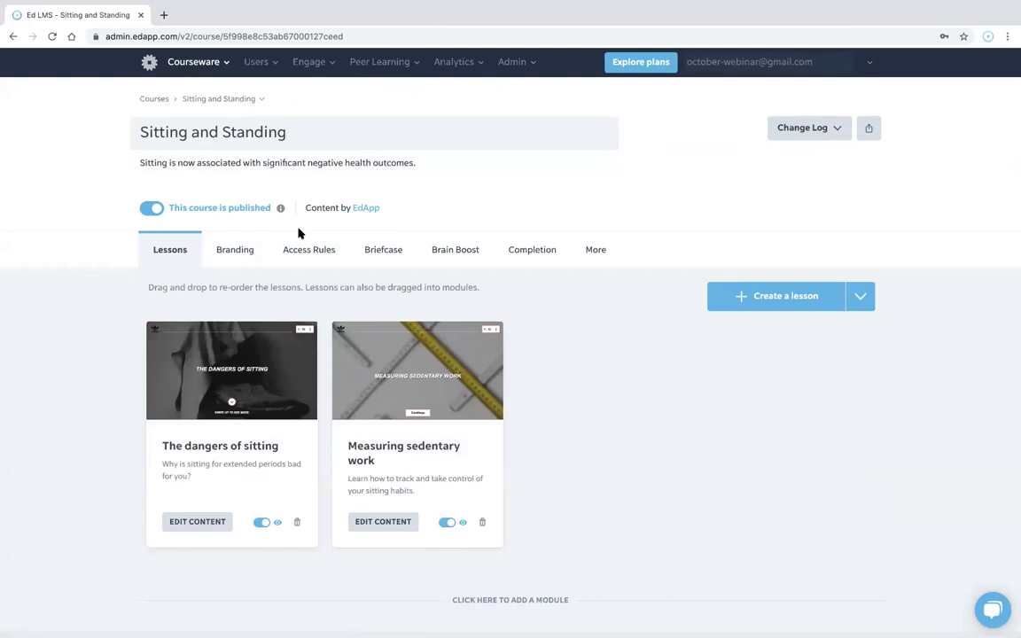
pyautogui.click(251, 250)
pyautogui.scroll(-5, 356, 357)
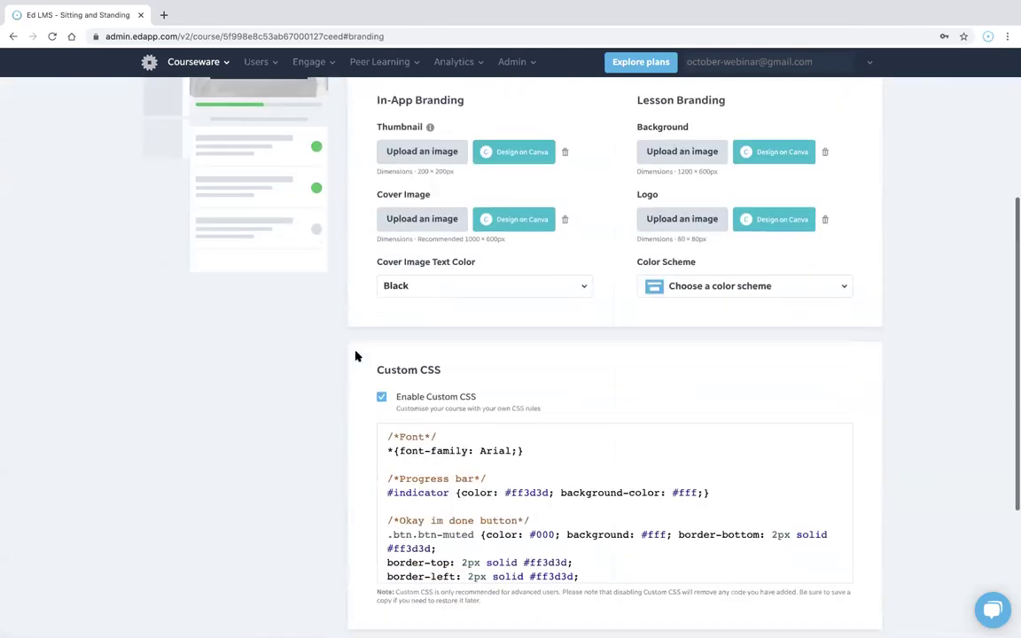
pyautogui.scroll(-5, 483, 465)
pyautogui.scroll(-6, 483, 465)
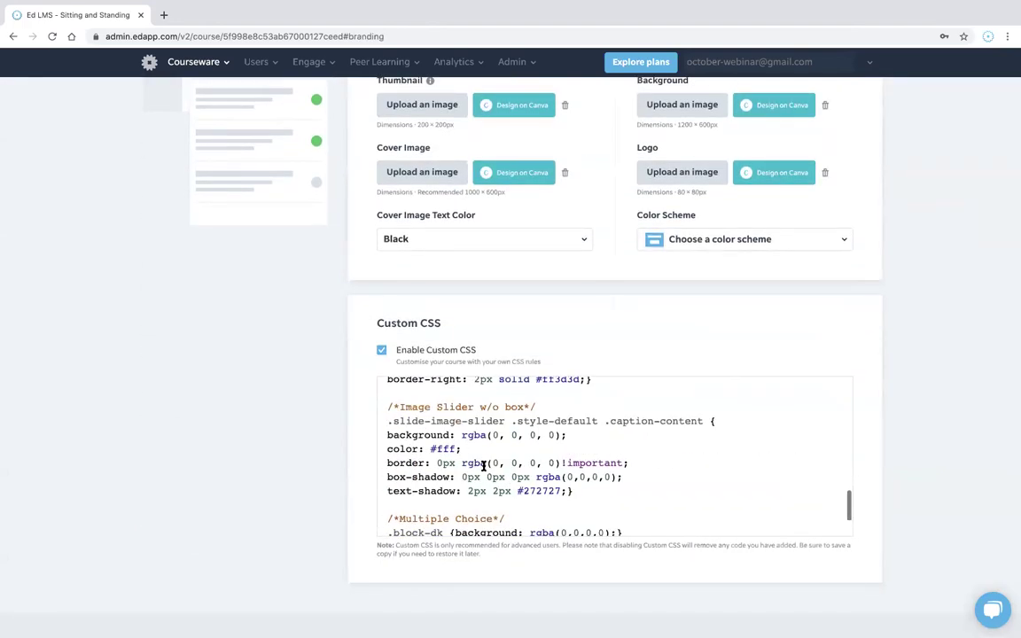
pyautogui.scroll(15, 483, 465)
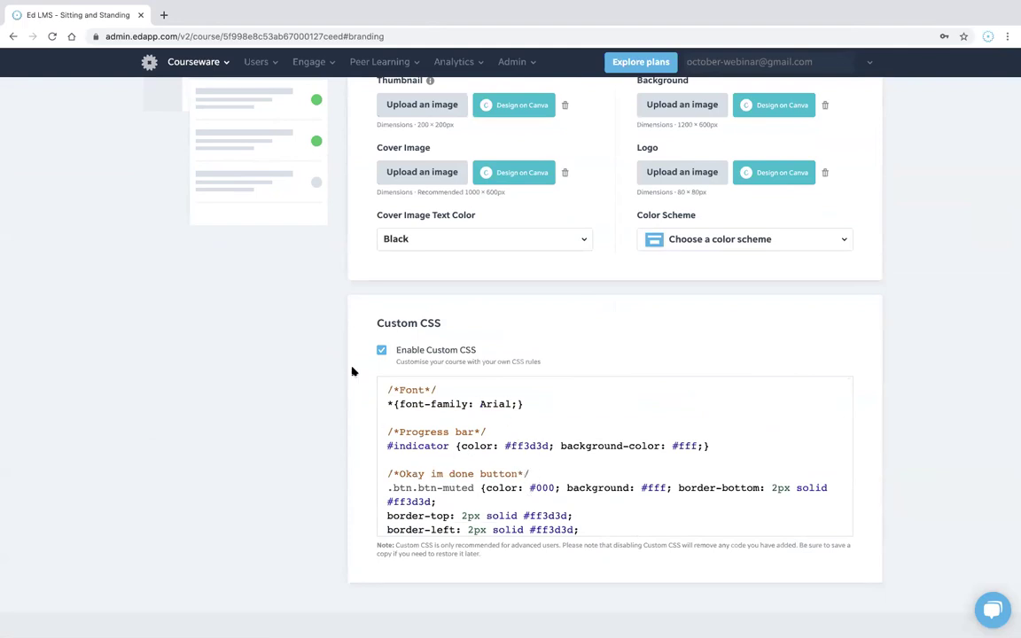
pyautogui.scroll(1, 352, 372)
pyautogui.scroll(1, 353, 370)
pyautogui.scroll(2, 682, 354)
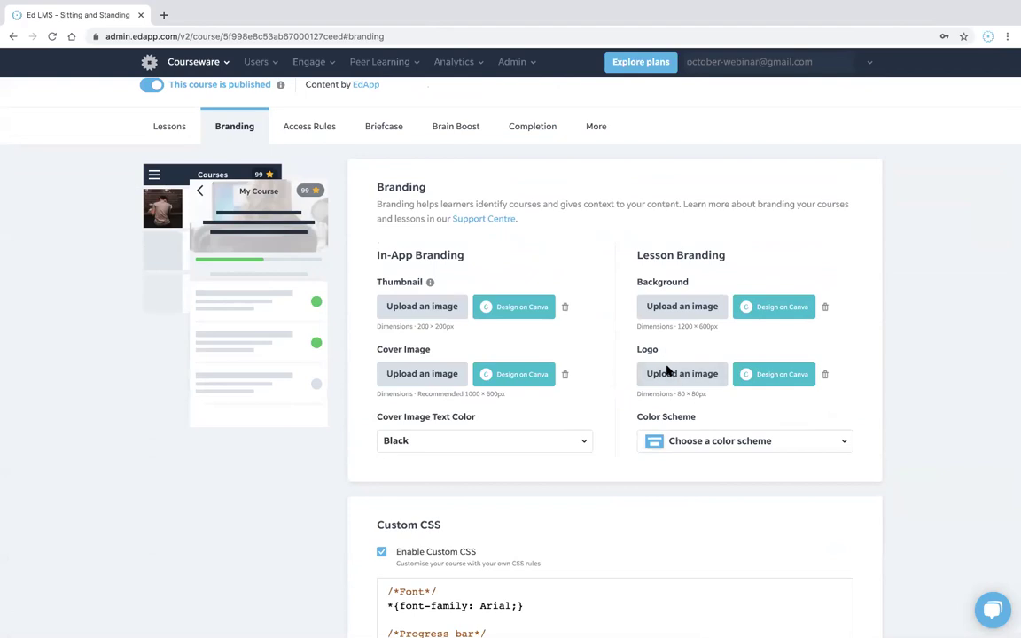
# Examine the custom CSS rules for the font, progress bar, buttons and top right rectangle, and highlight the Font comment line.
pyautogui.scroll(-5, 438, 388)
pyautogui.scroll(-2, 436, 288)
pyautogui.scroll(2, 437, 287)
pyautogui.scroll(3, 321, 277)
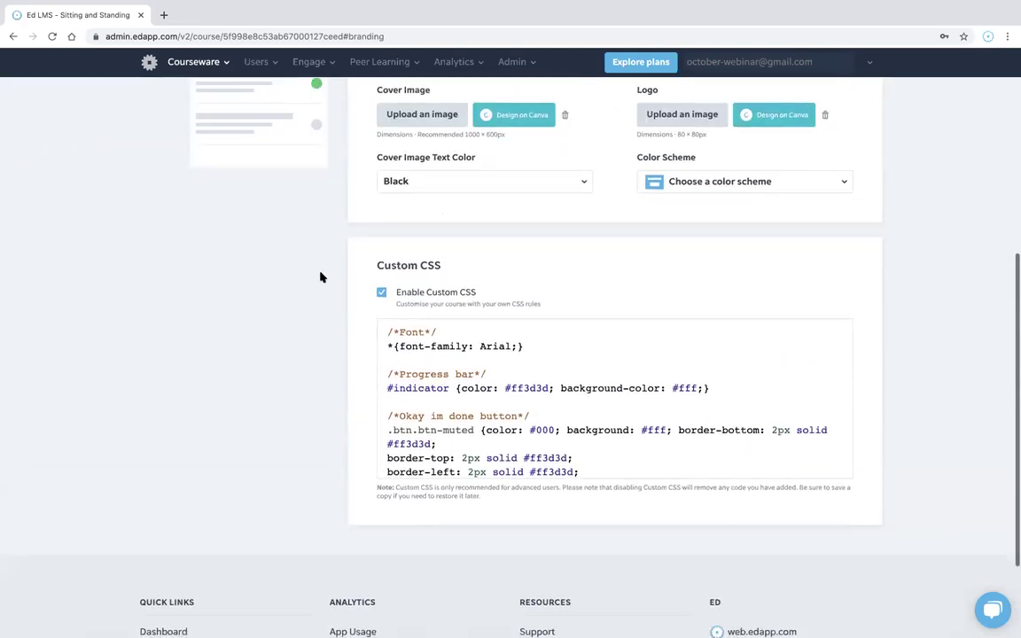
pyautogui.scroll(-1, 461, 401)
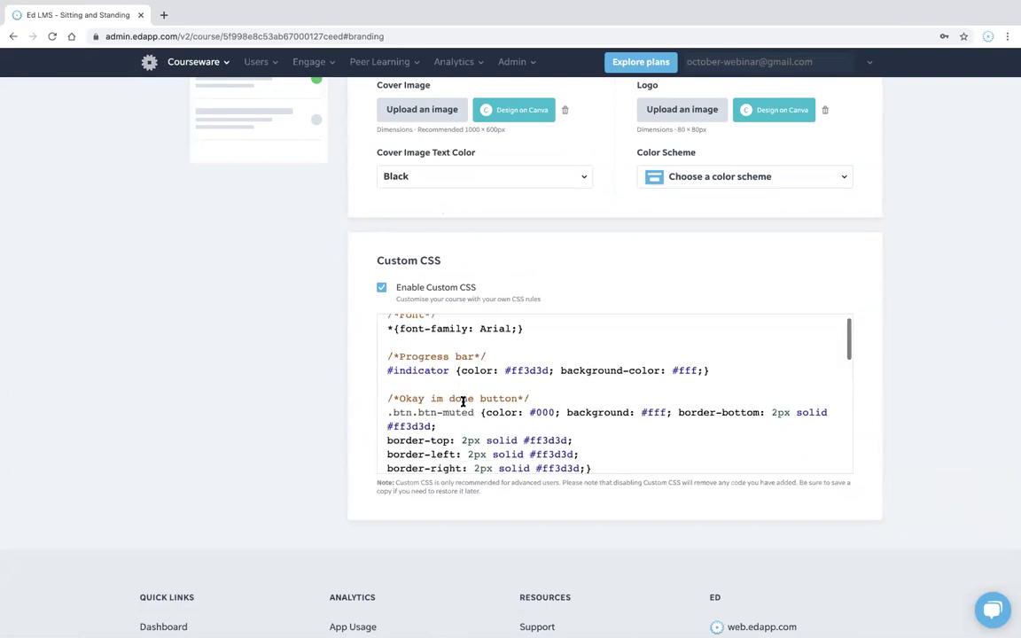
pyautogui.scroll(-3, 462, 401)
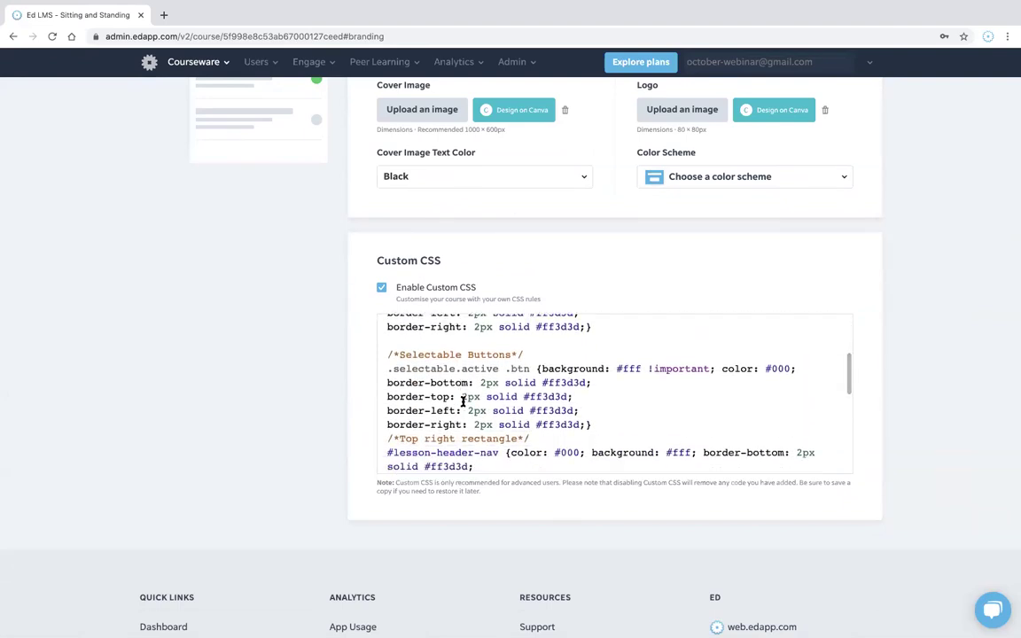
pyautogui.scroll(5, 462, 401)
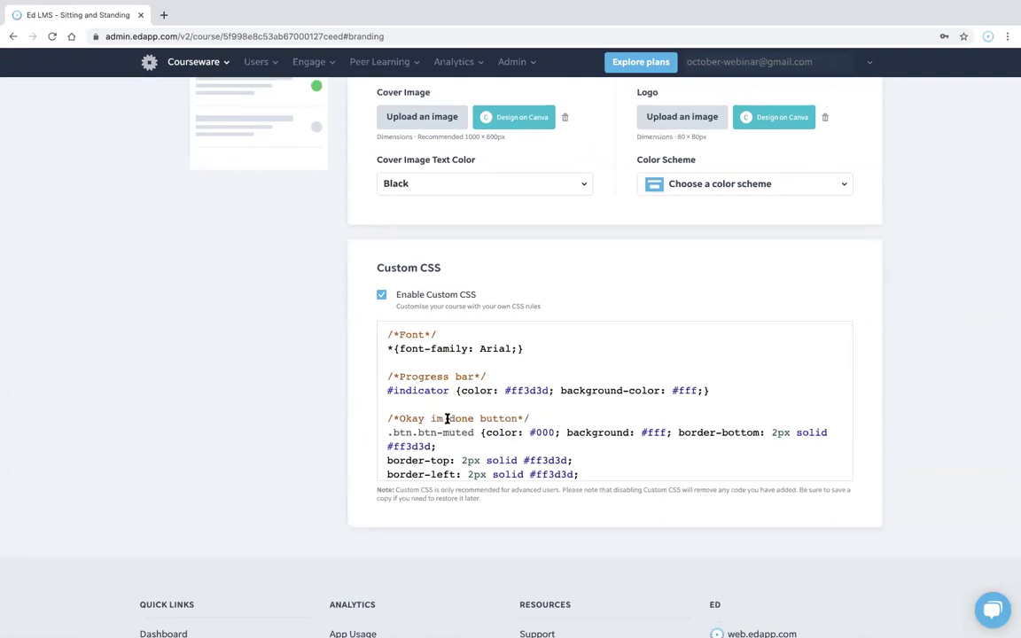
pyautogui.tripleClick(411, 334)
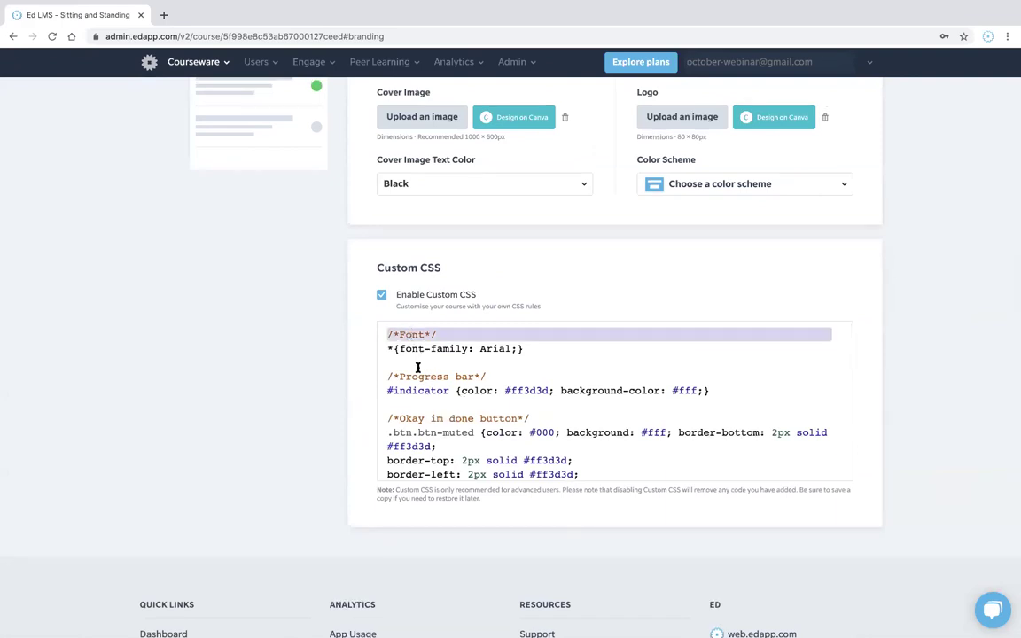
# Examine the custom CSS rules for the progress bar, Okay im done button and top right rectangle, including the background and border color values.
pyautogui.click(412, 376)
pyautogui.tripleClick(412, 376)
pyautogui.click(417, 417)
pyautogui.tripleClick(417, 416)
pyautogui.scroll(-5, 421, 403)
pyautogui.tripleClick(427, 391)
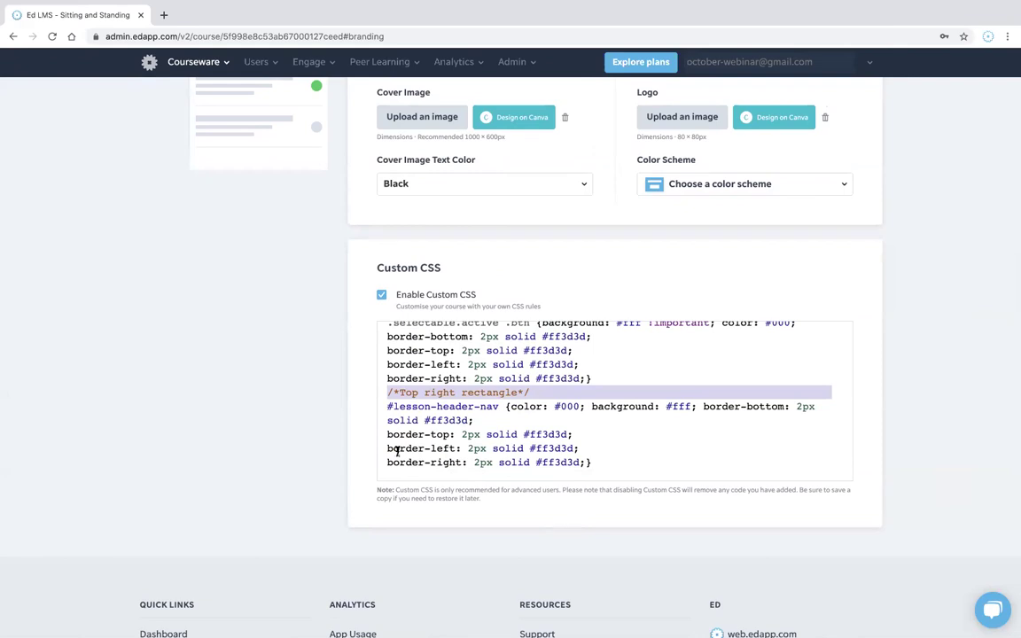
pyautogui.click(536, 406)
pyautogui.doubleClick(633, 406)
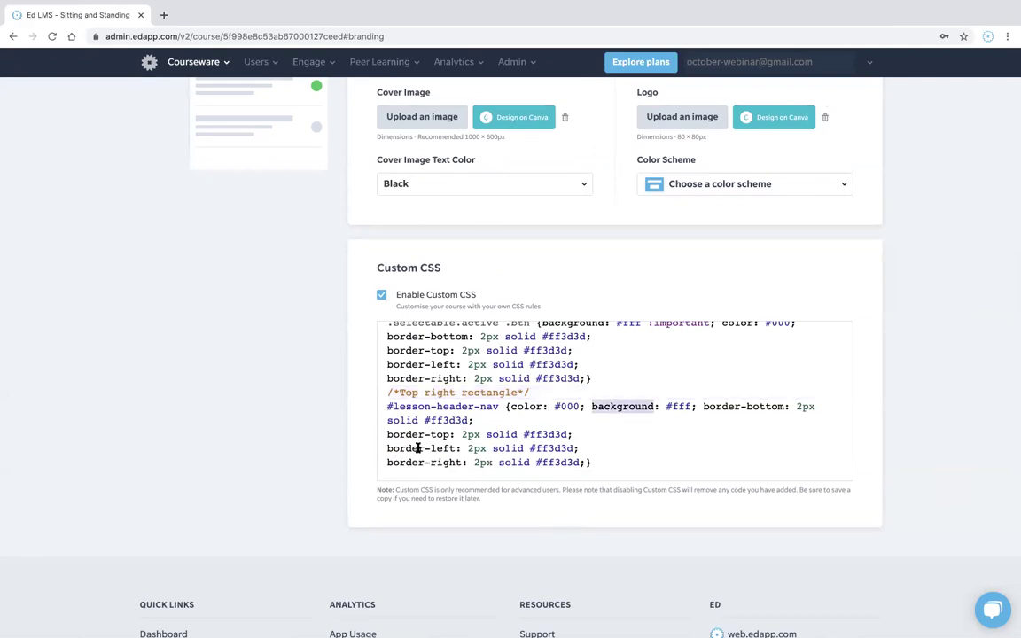
pyautogui.click(467, 422)
pyautogui.tripleClick(467, 424)
pyautogui.click(473, 421)
pyautogui.scroll(5, 518, 422)
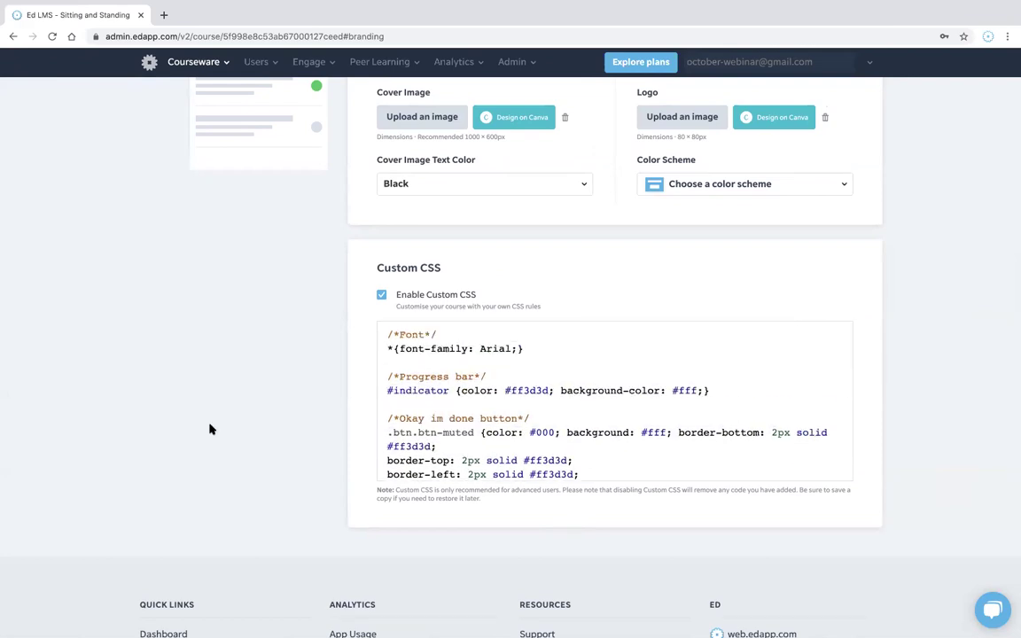
pyautogui.scroll(2, 211, 430)
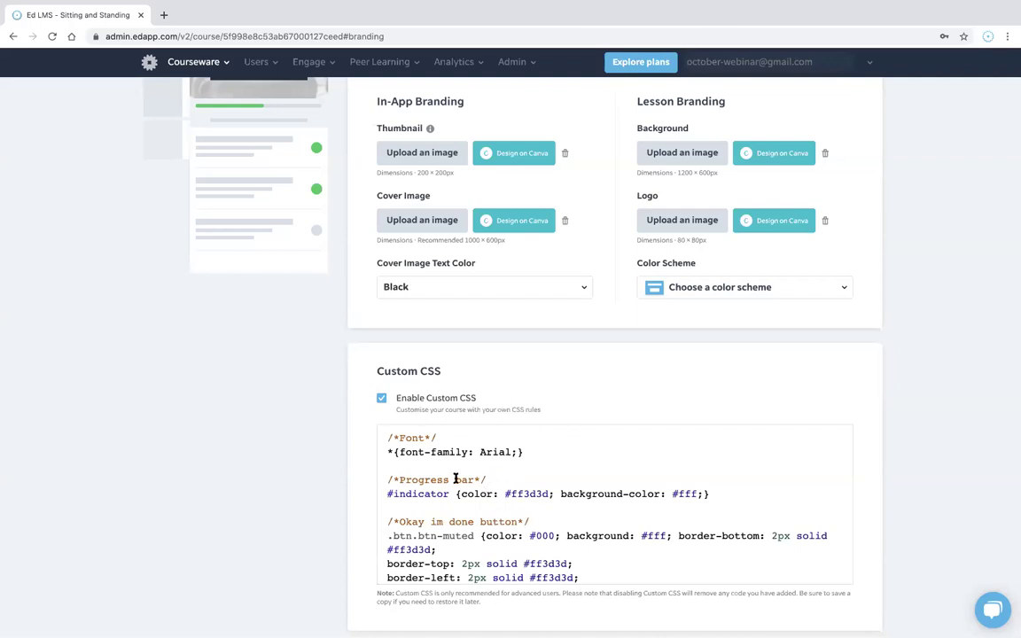
pyautogui.scroll(-2, 412, 479)
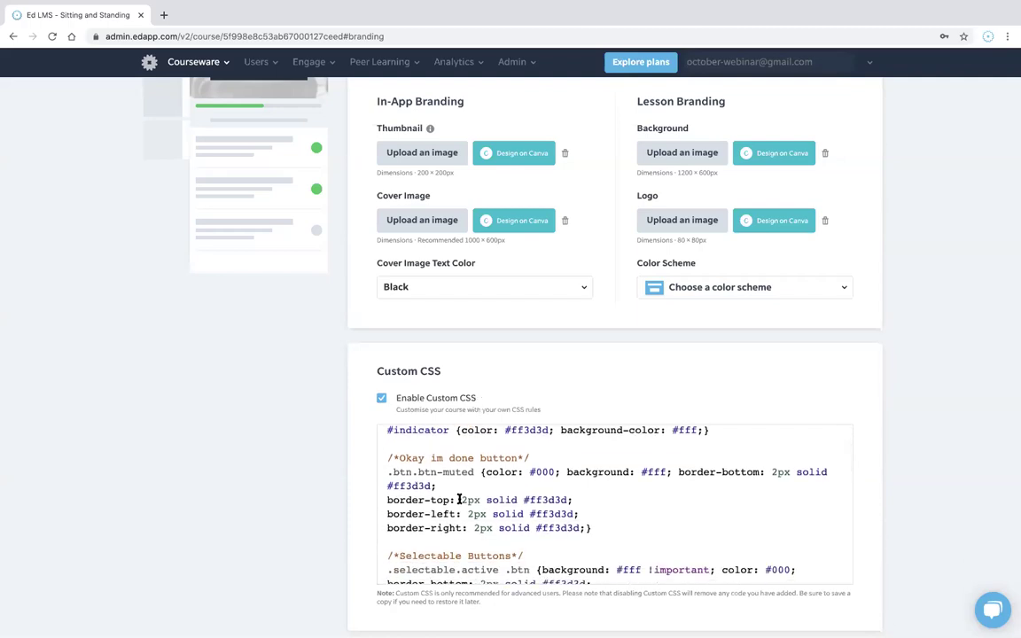
pyautogui.scroll(3, 335, 525)
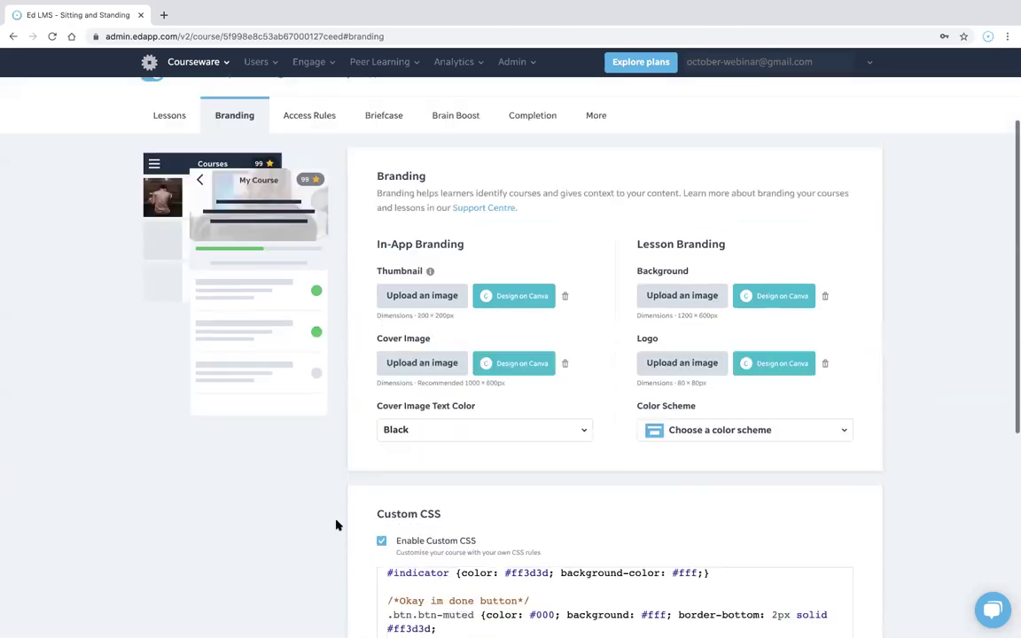
pyautogui.scroll(-3, 335, 525)
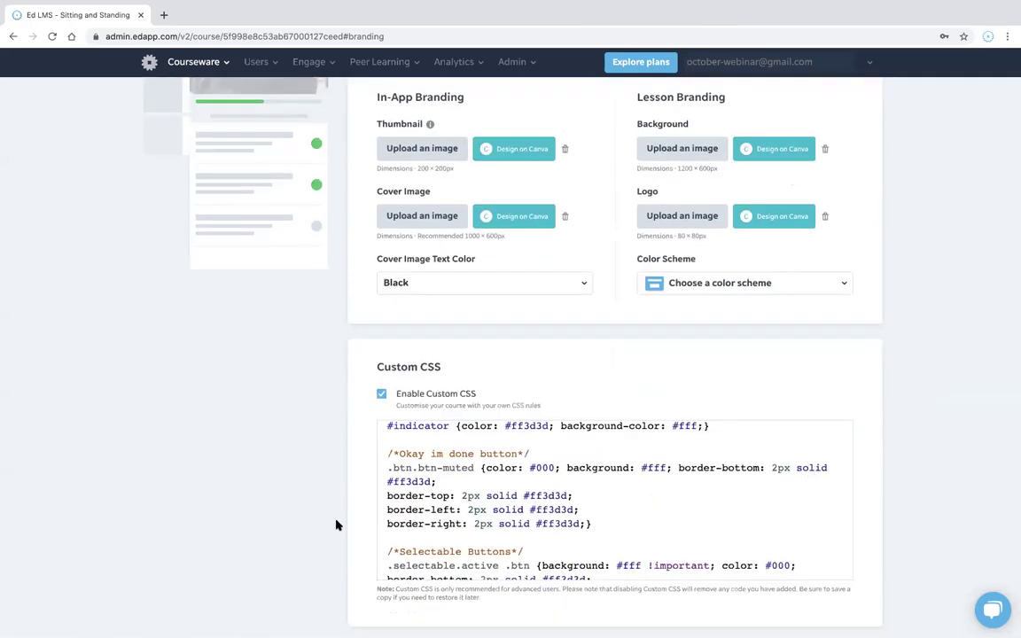
pyautogui.scroll(6, 335, 518)
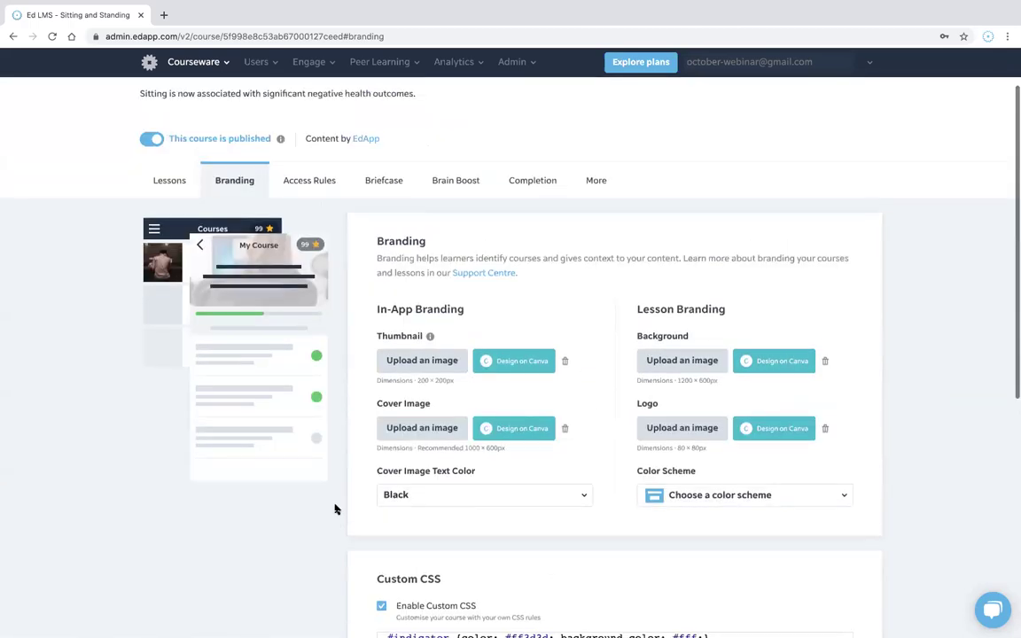
pyautogui.scroll(-9, 335, 509)
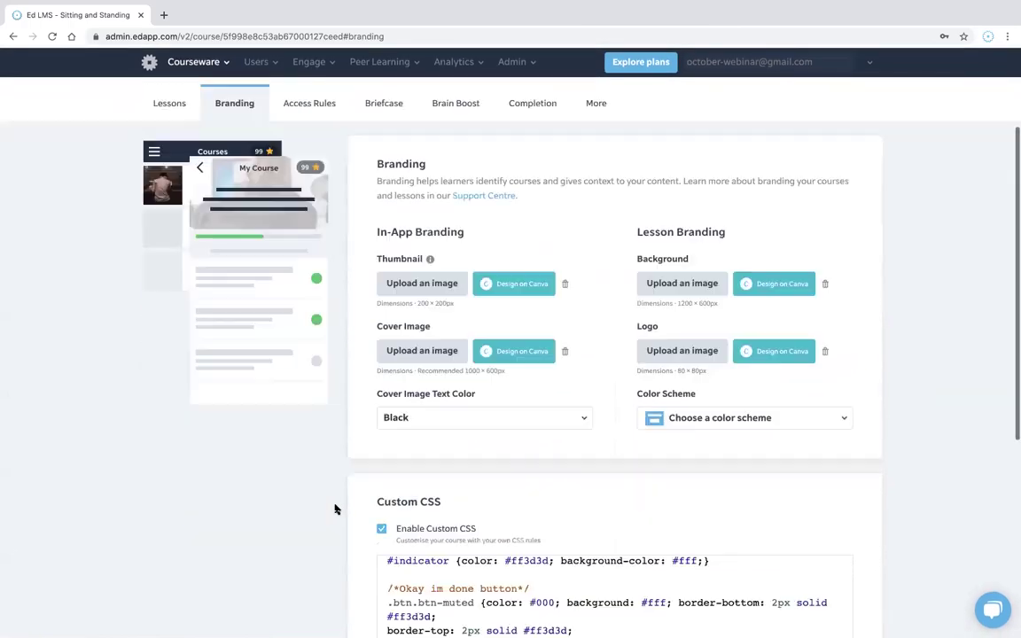
pyautogui.scroll(8, 335, 509)
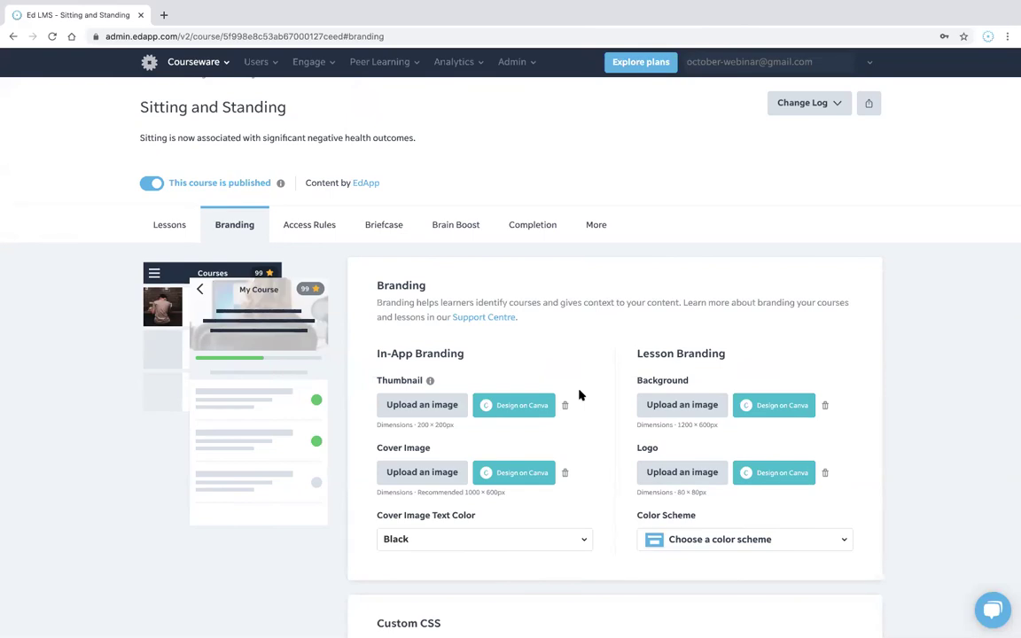
# Switch to the EdApp mobile app, open the Sitting and Standing course and start the Measuring sedentary work lesson.
pyautogui.hotkey('ctrl', 'Right')
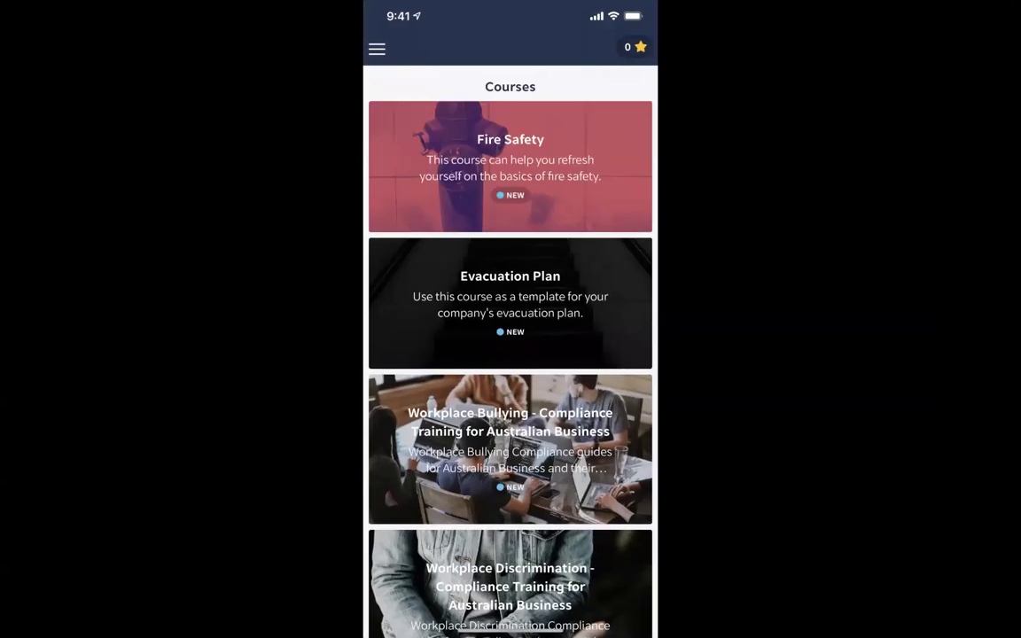
pyautogui.scroll(-1, 509, 354)
pyautogui.scroll(-3, 509, 355)
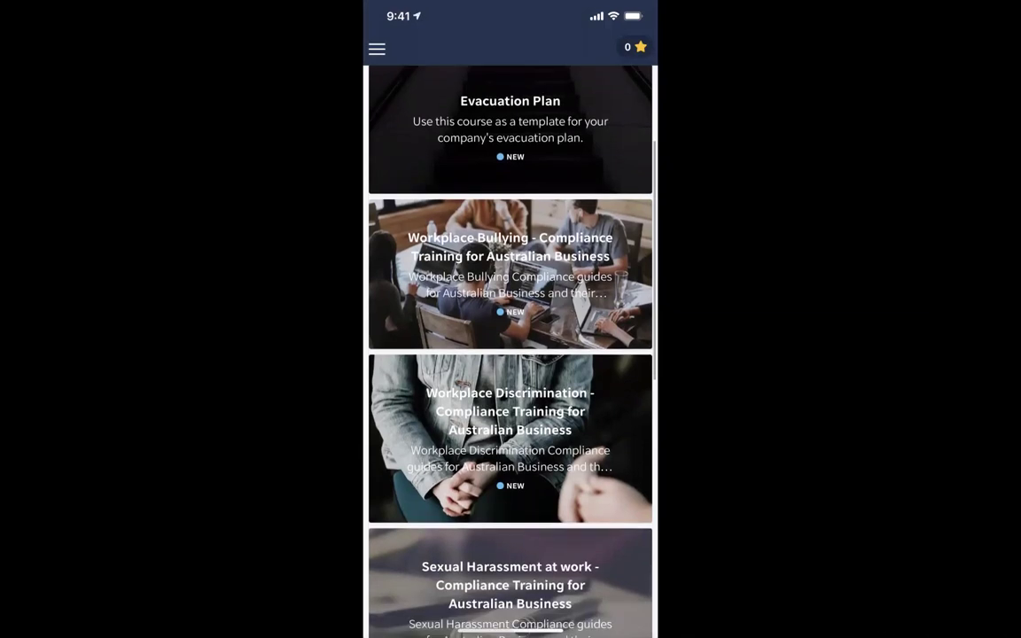
pyautogui.scroll(-5, 510, 354)
pyautogui.scroll(-8, 510, 355)
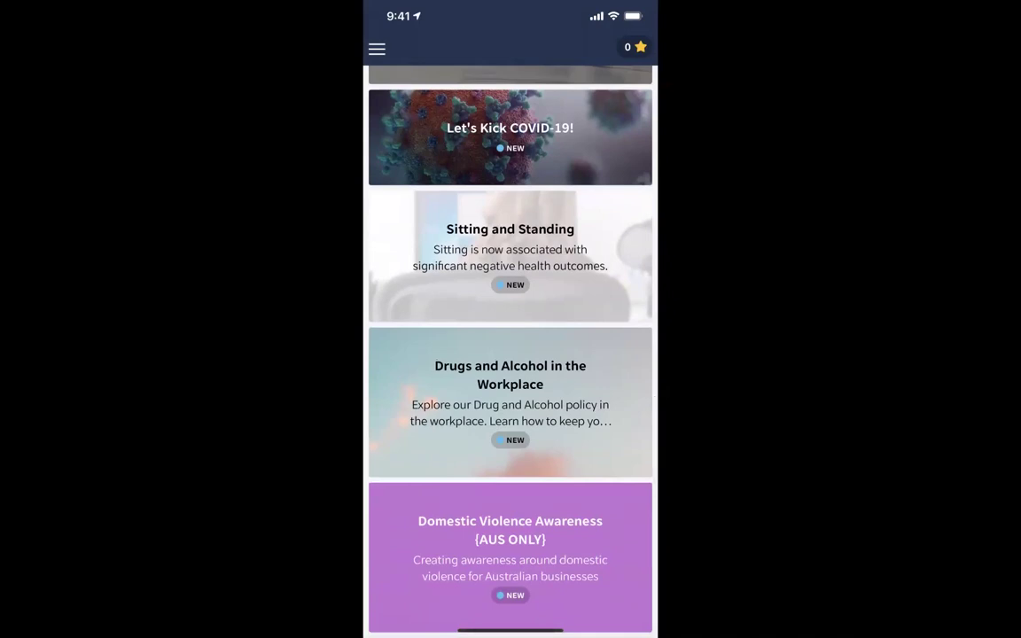
pyautogui.click(510, 255)
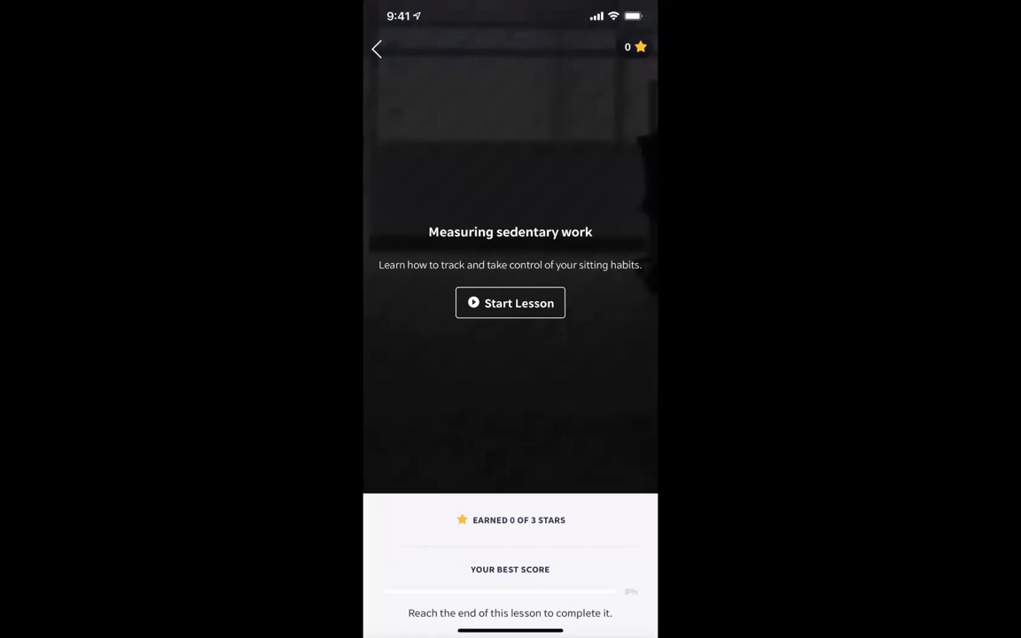
pyautogui.click(511, 303)
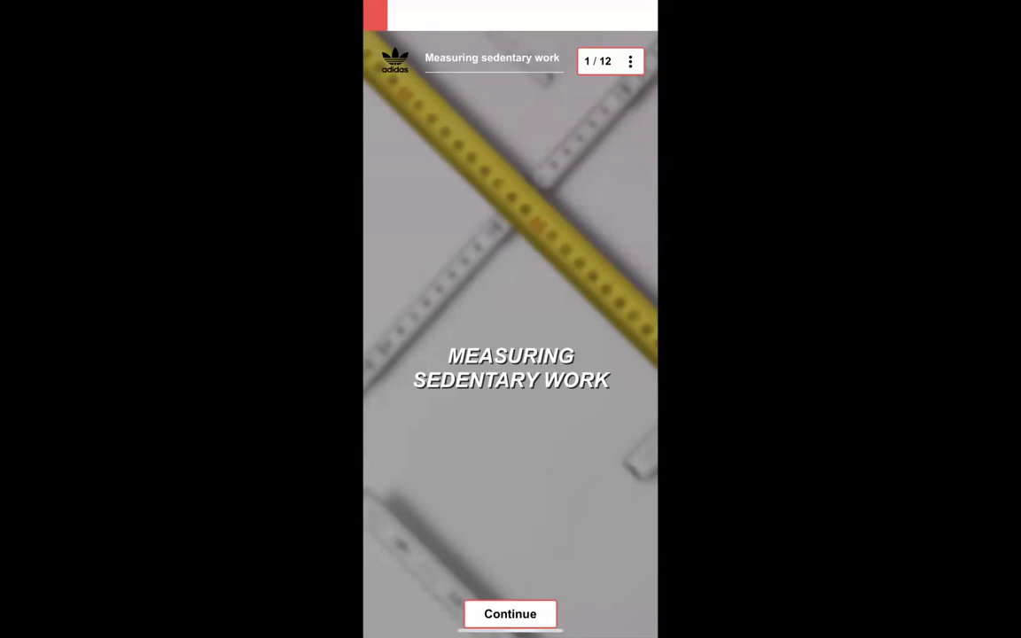
# Continue to the lesson's second slide and expand the Exposure, Pattern and Context items to view each description.
pyautogui.click(510, 613)
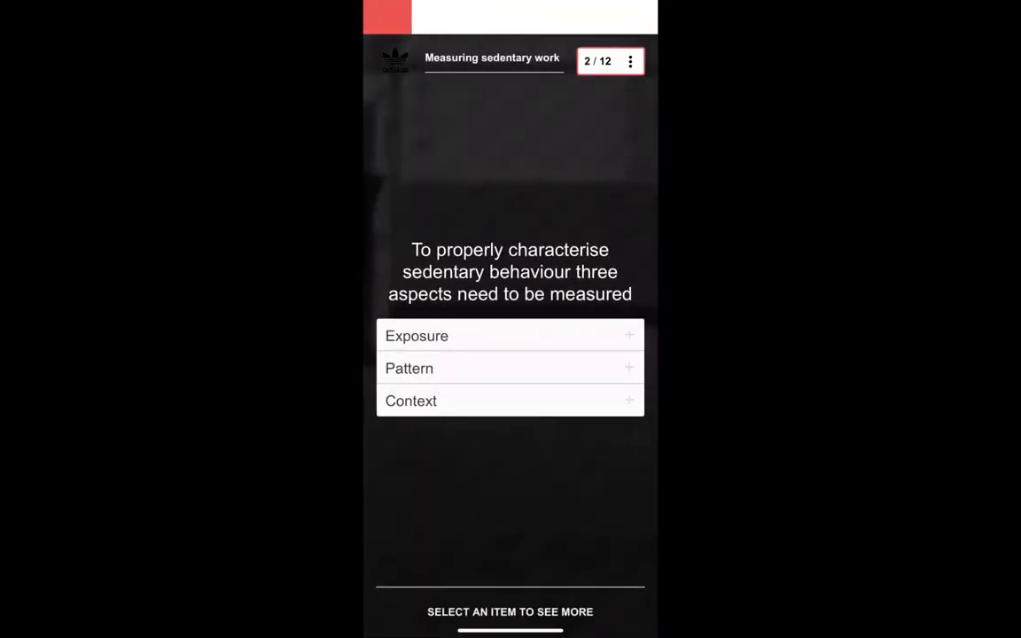
pyautogui.click(417, 336)
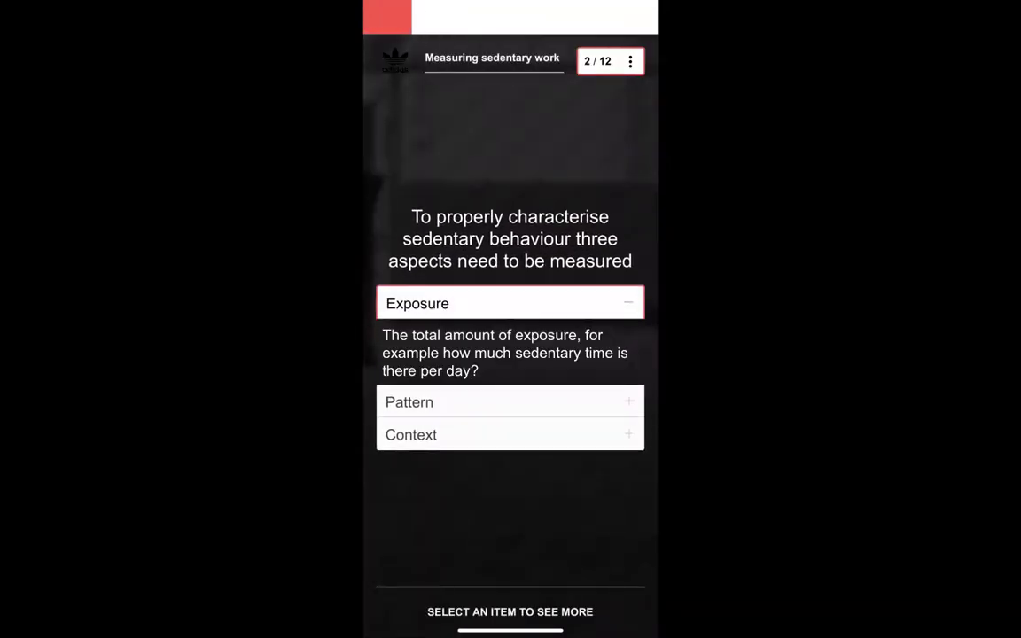
pyautogui.click(416, 401)
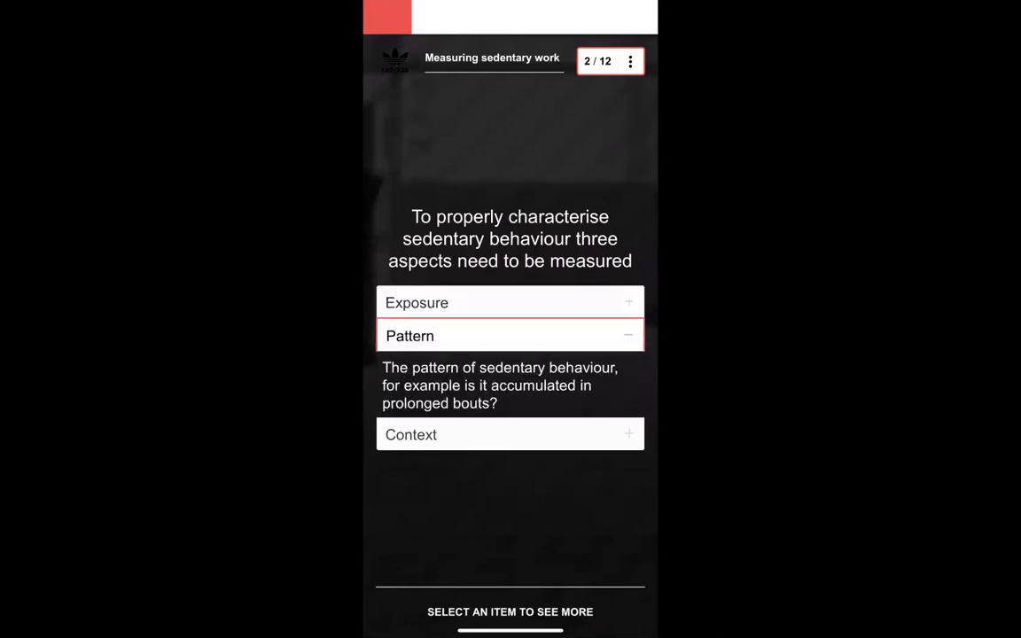
pyautogui.click(417, 435)
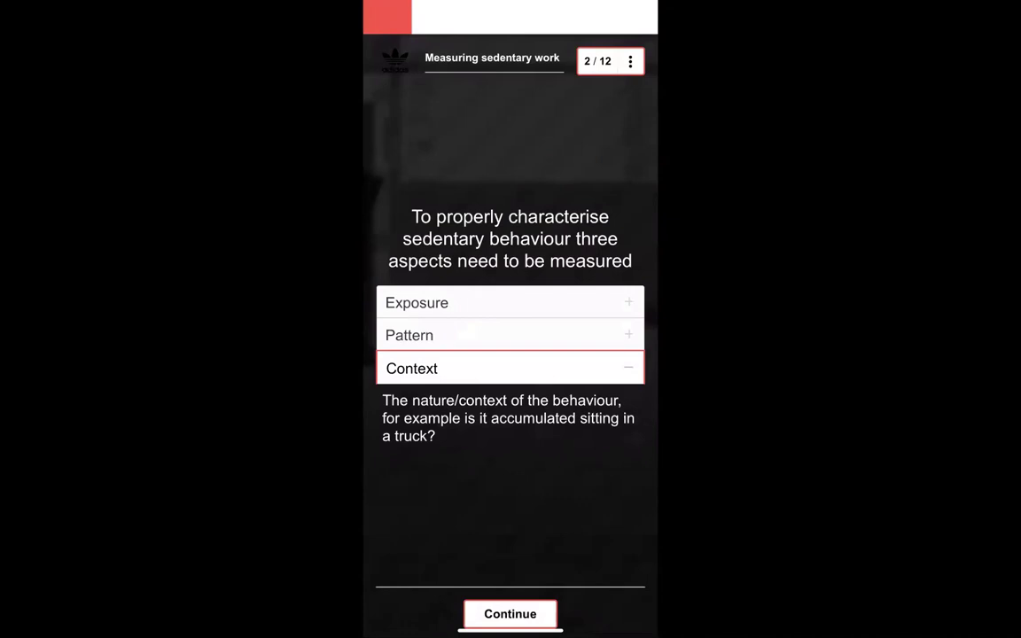
pyautogui.click(417, 302)
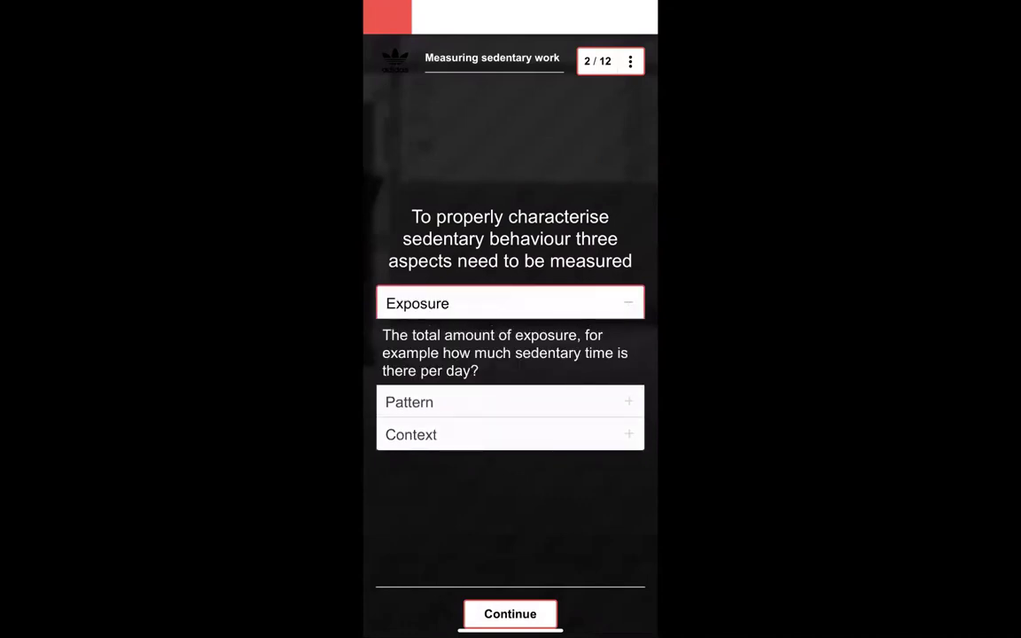
pyautogui.click(417, 402)
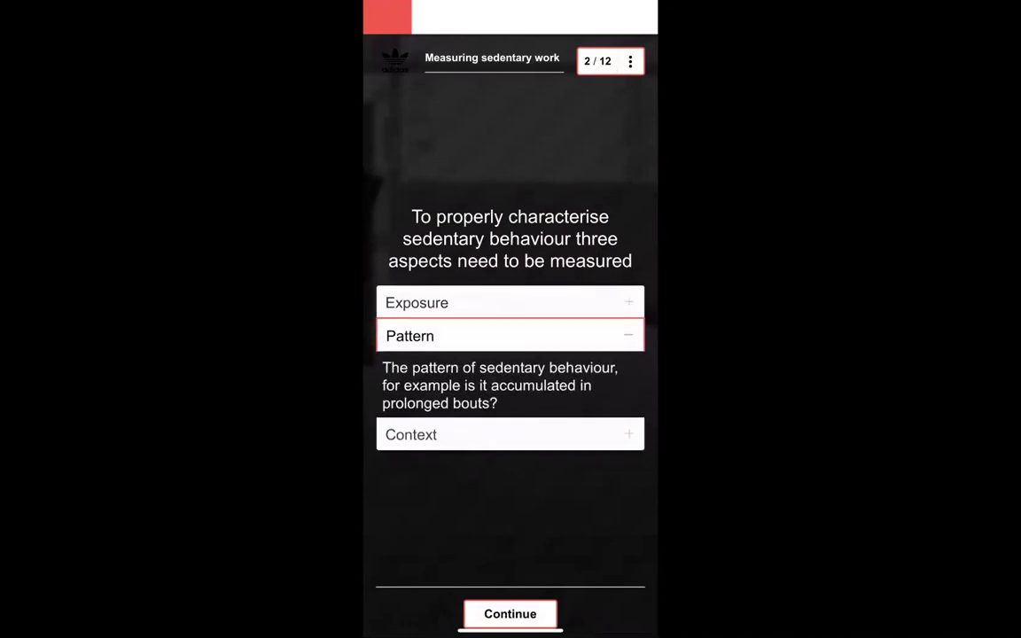
pyautogui.click(417, 435)
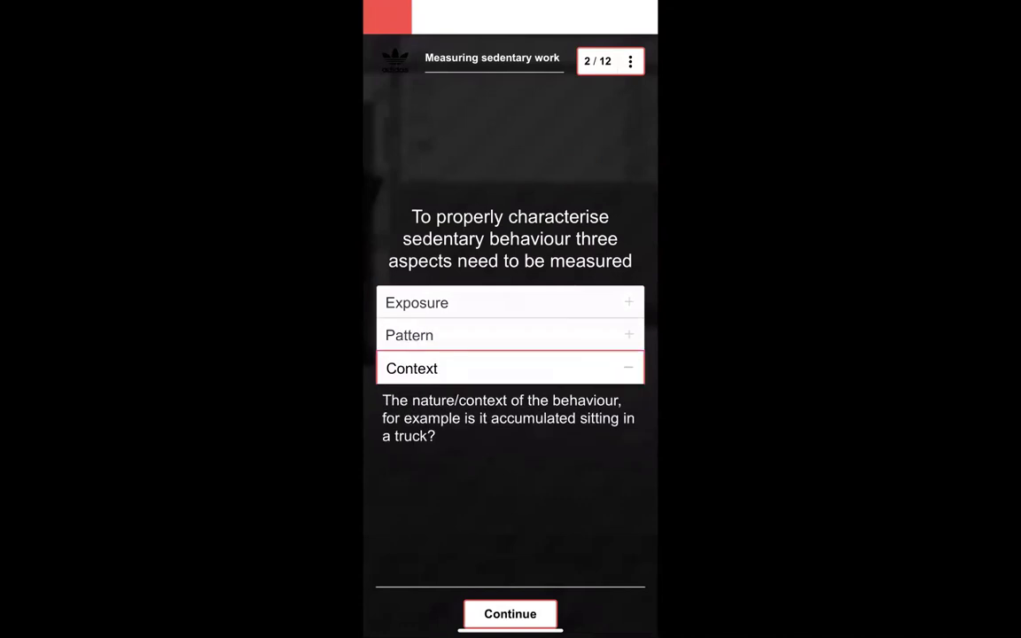
# Advance to the missing-words slide, fill its blanks in order with hours, daily and low, submit the answer and continue.
pyautogui.click(510, 613)
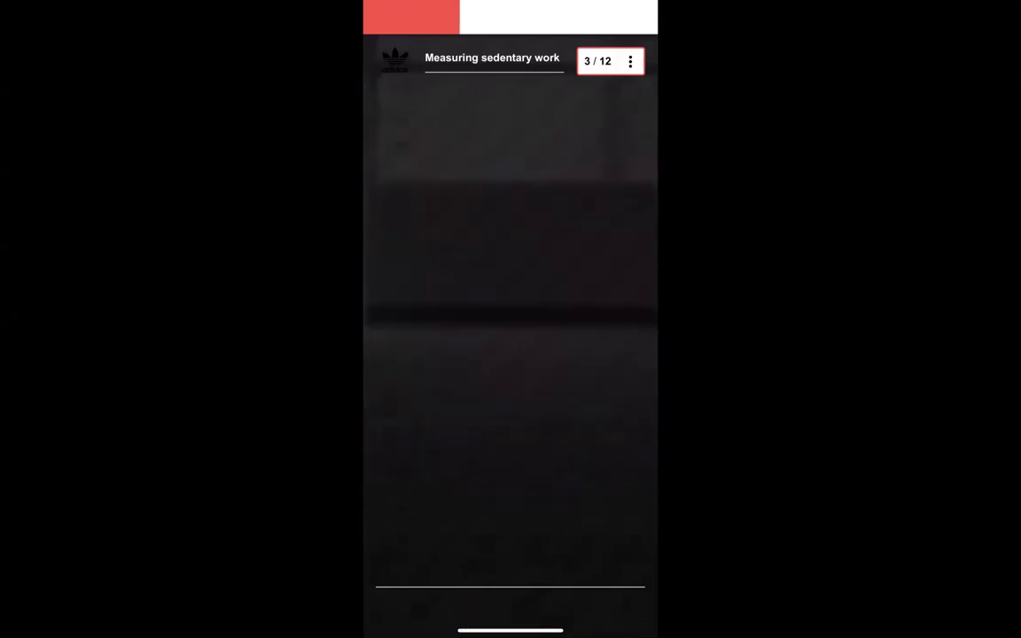
pyautogui.click(509, 613)
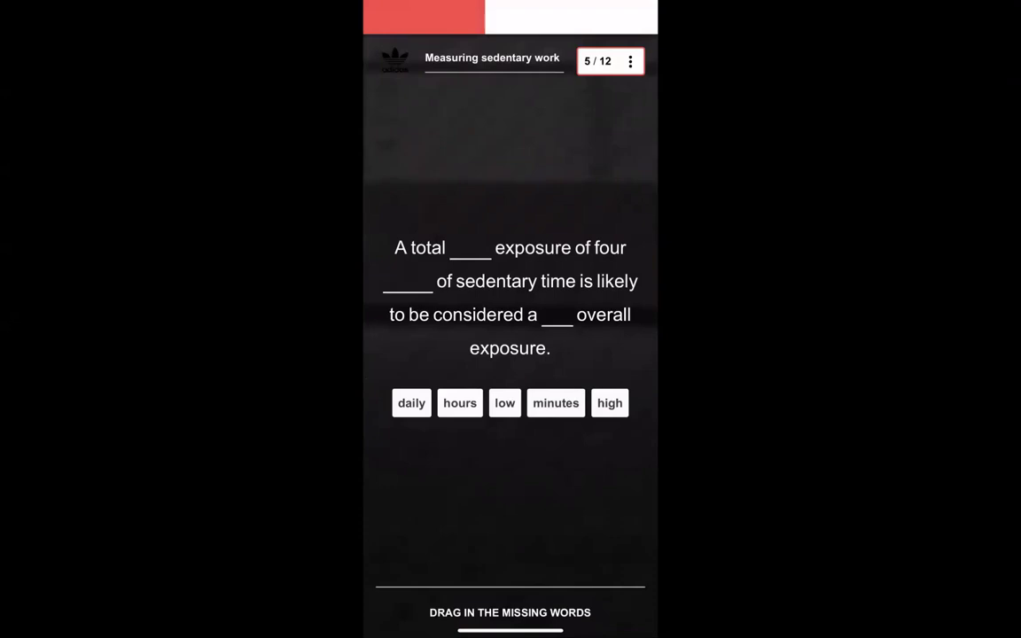
pyautogui.moveTo(411, 402); pyautogui.dragTo(381, 359)
pyautogui.moveTo(459, 403); pyautogui.dragTo(470, 245)
pyautogui.moveTo(411, 403); pyautogui.dragTo(415, 284)
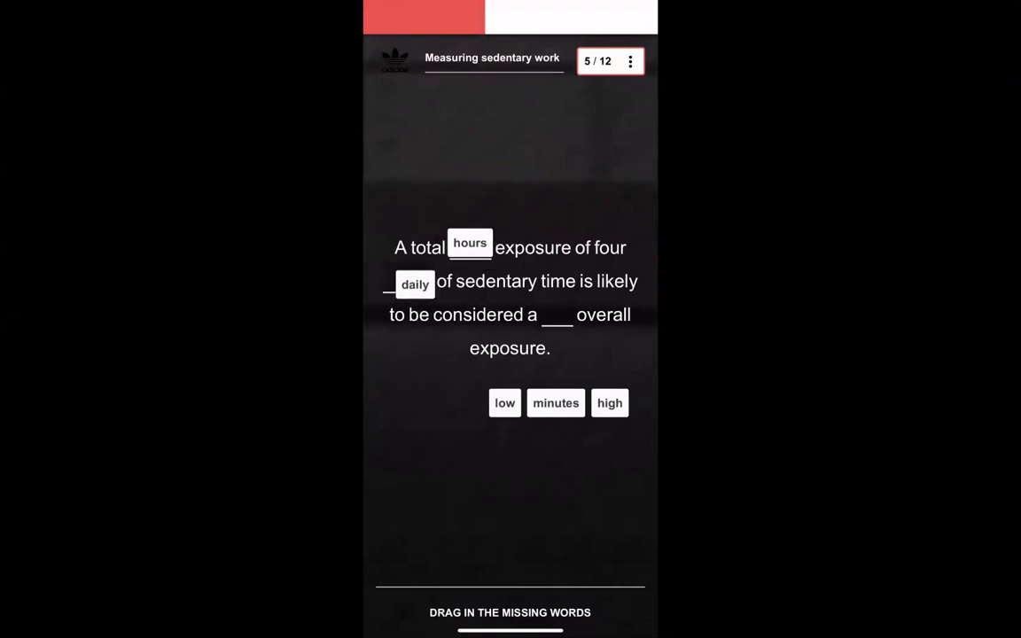
pyautogui.moveTo(504, 403); pyautogui.dragTo(557, 312)
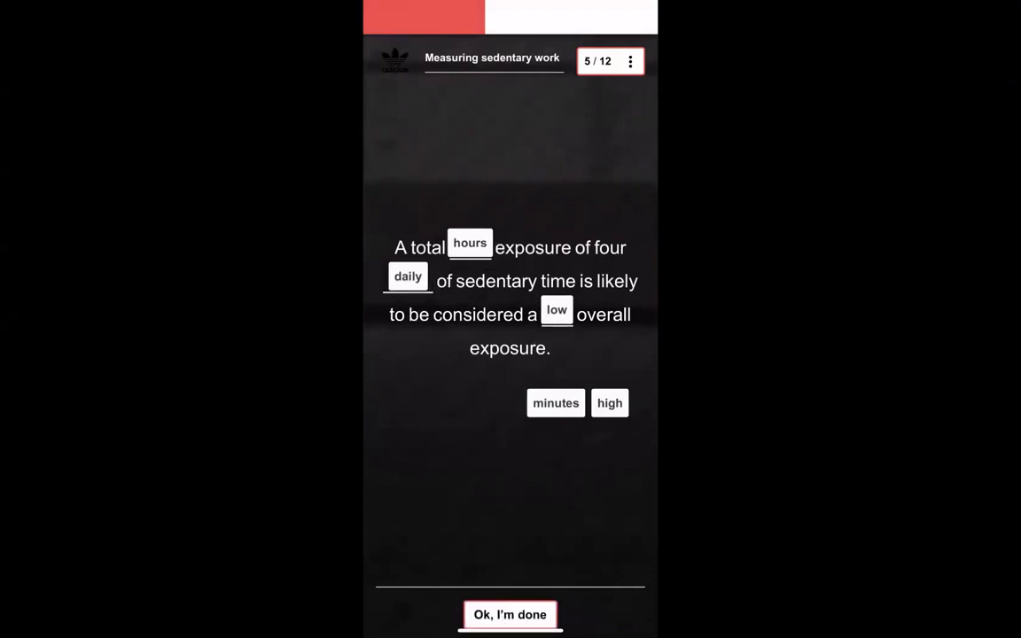
pyautogui.click(510, 614)
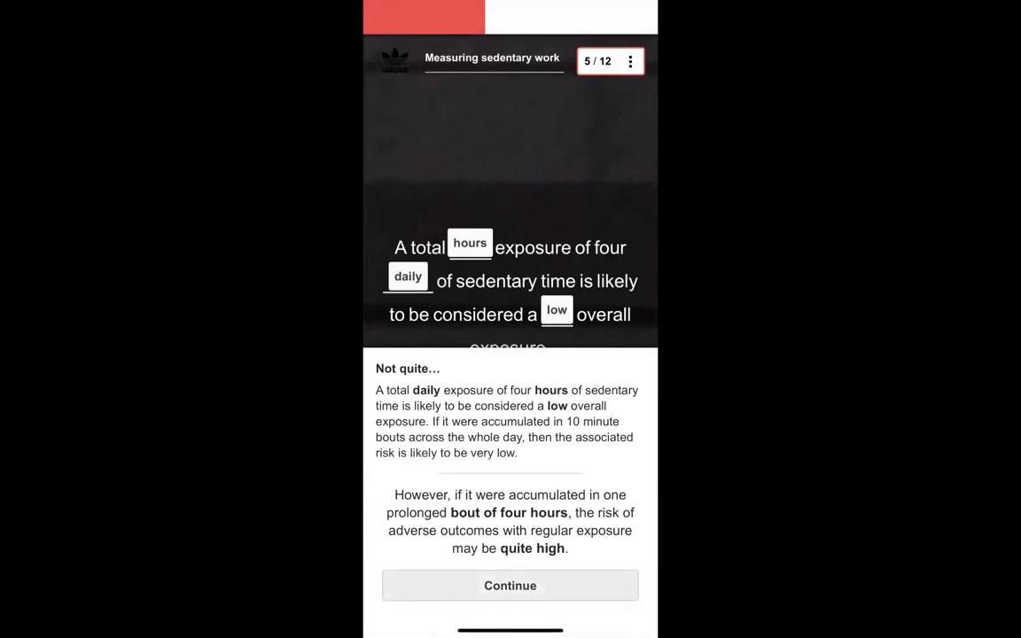
pyautogui.click(510, 585)
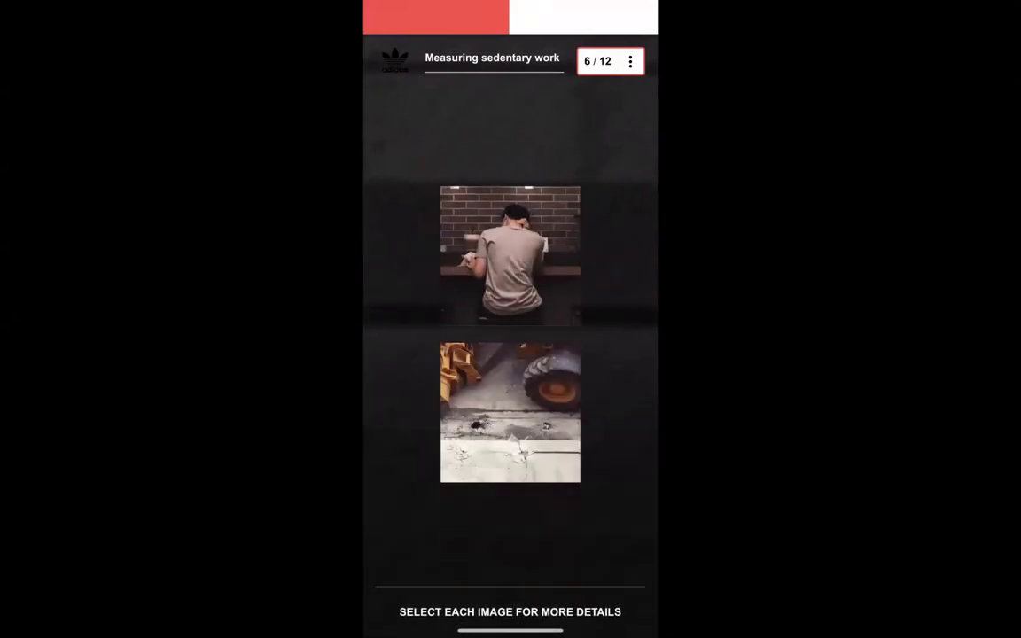
# View the details behind both images on the sixth slide and continue to the following slide.
pyautogui.click(511, 255)
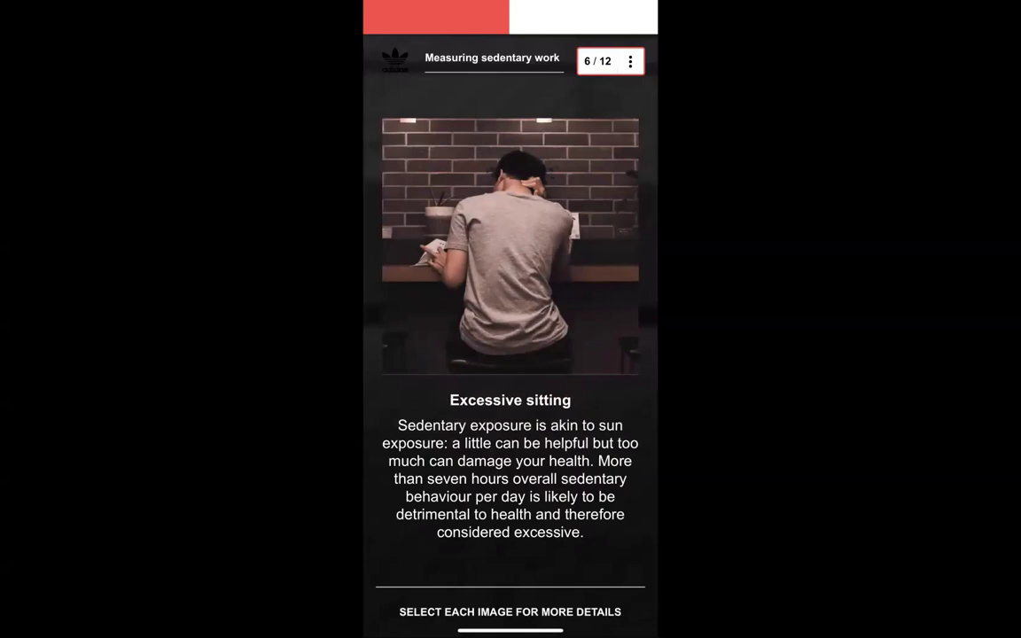
pyautogui.click(511, 412)
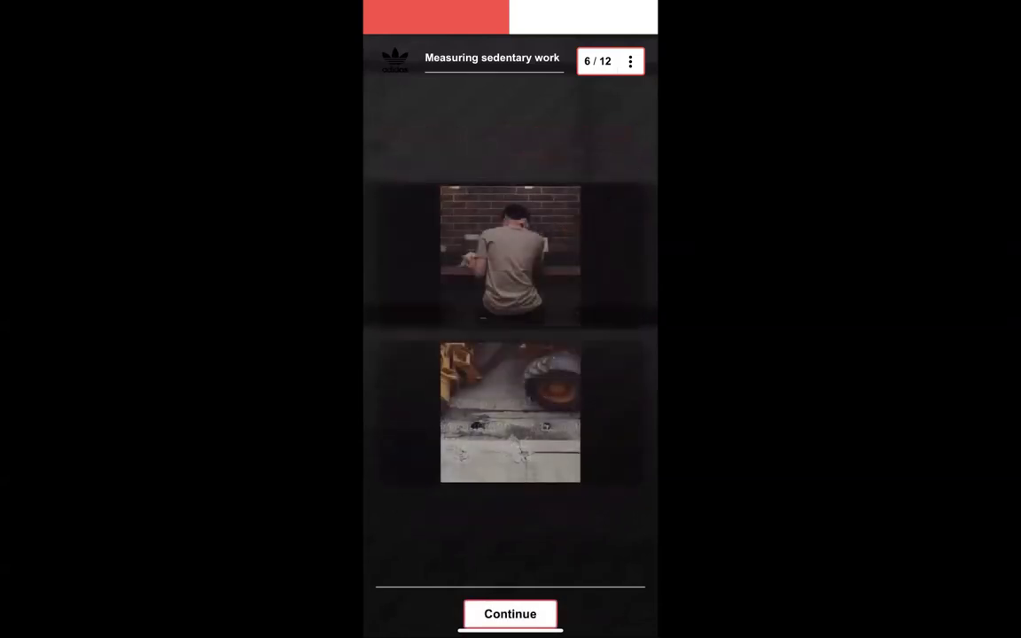
pyautogui.click(510, 613)
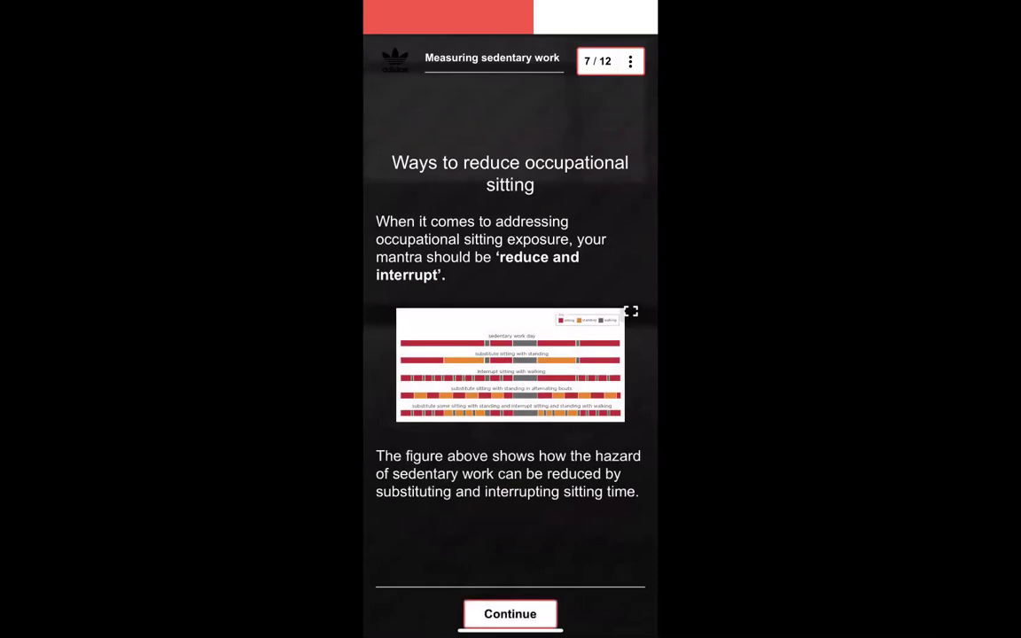
# Continue to the coworker question, submit "I can't I have too much work to do!" as the answer and move on.
pyautogui.click(510, 614)
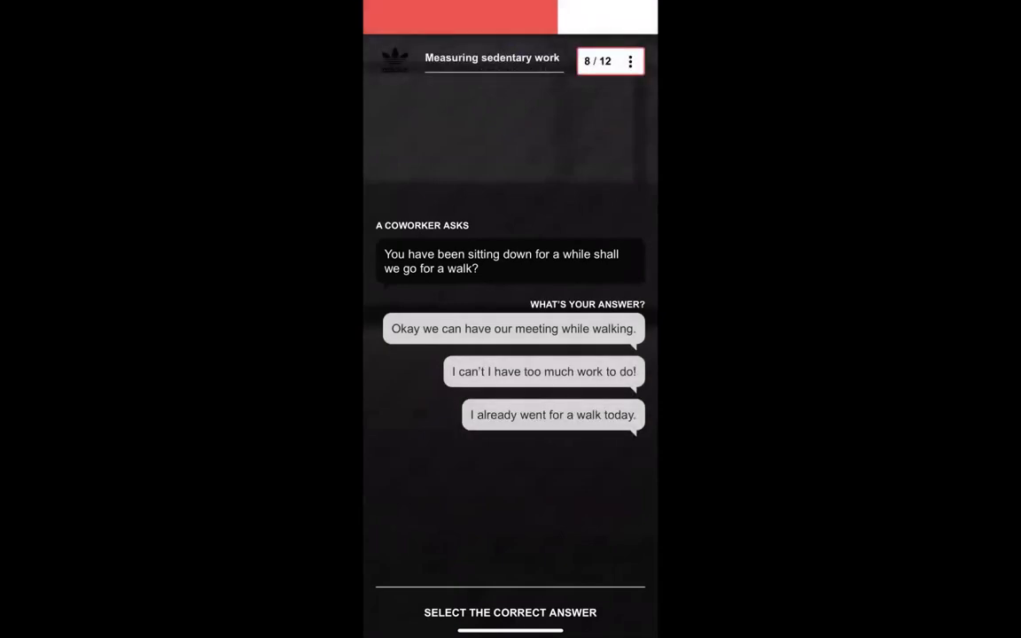
pyautogui.click(513, 328)
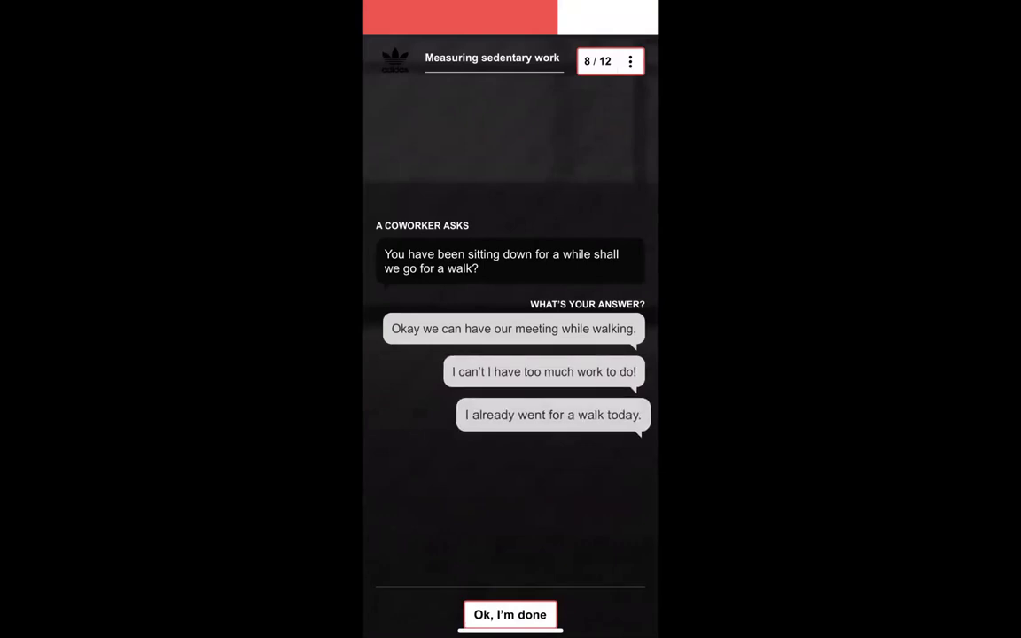
pyautogui.click(544, 371)
pyautogui.click(509, 615)
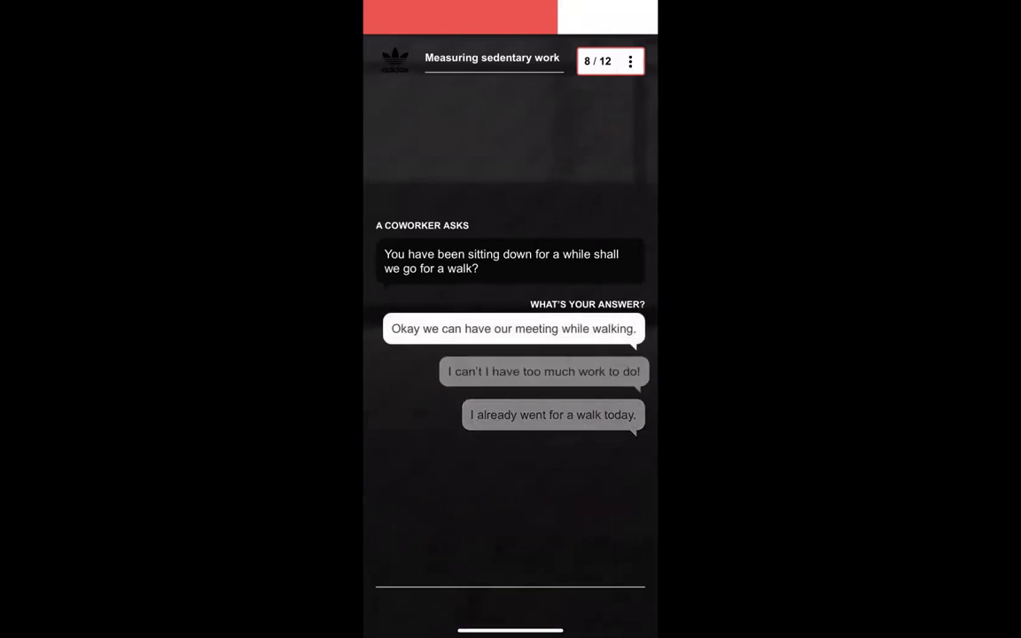
pyautogui.click(510, 586)
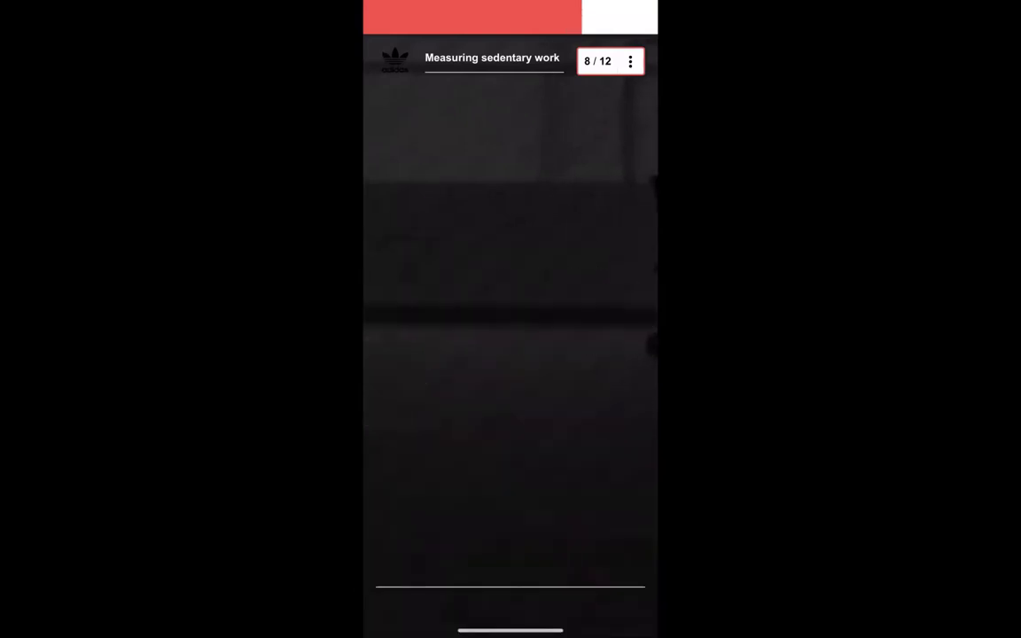
# Advance to the ninth slide, reveal its examples of non-sedentary tasks and continue to the following slide.
pyautogui.scroll(-3, 510, 355)
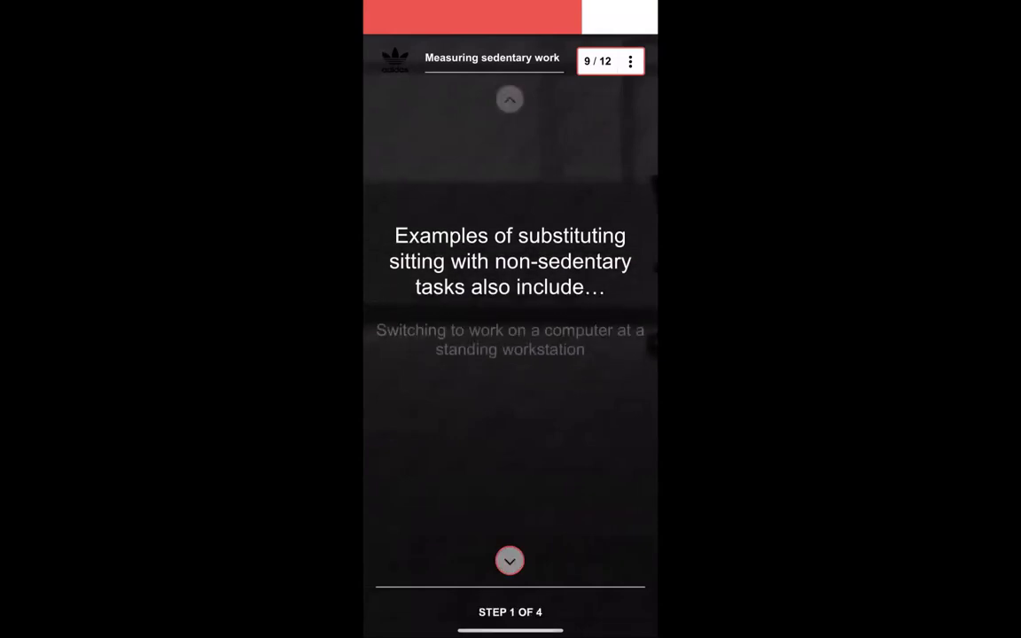
pyautogui.scroll(-1, 510, 355)
pyautogui.click(511, 614)
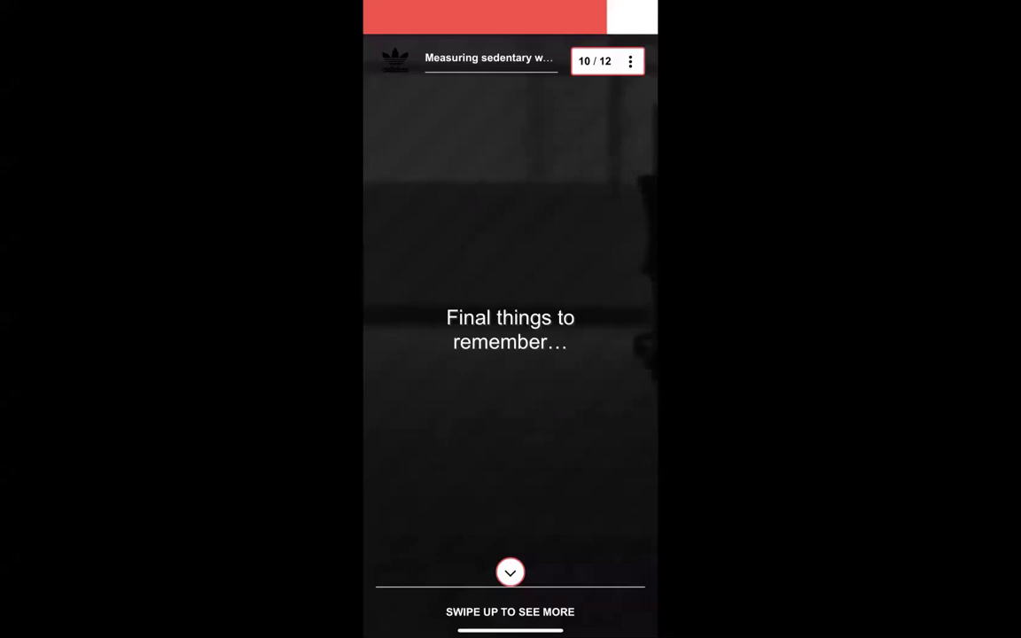
# Exit the Measuring sedentary work lesson and go back out of the Sitting and Standing course.
pyautogui.click(608, 60)
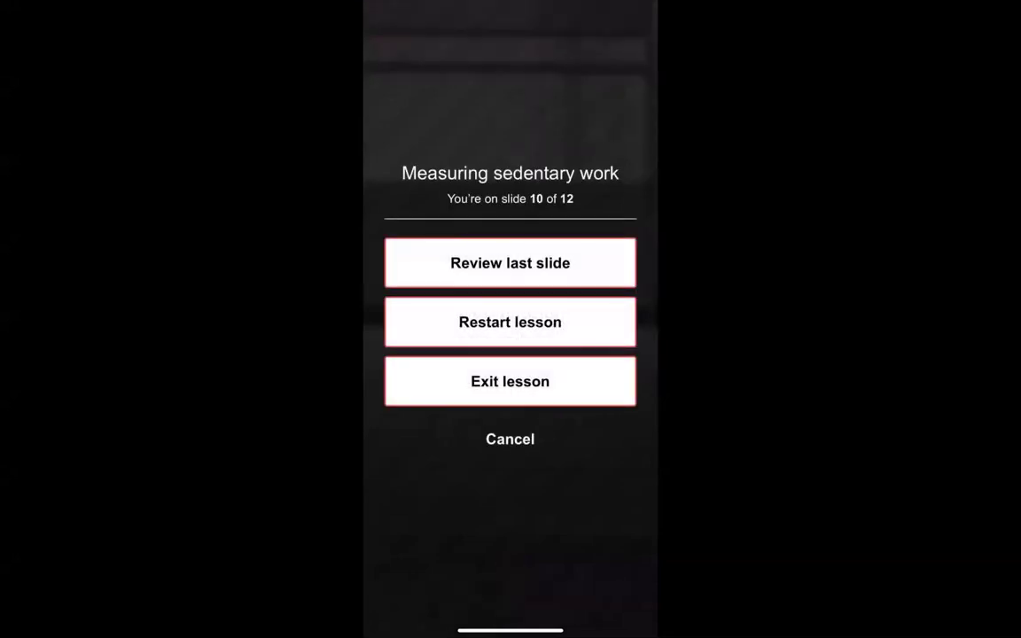
pyautogui.click(509, 381)
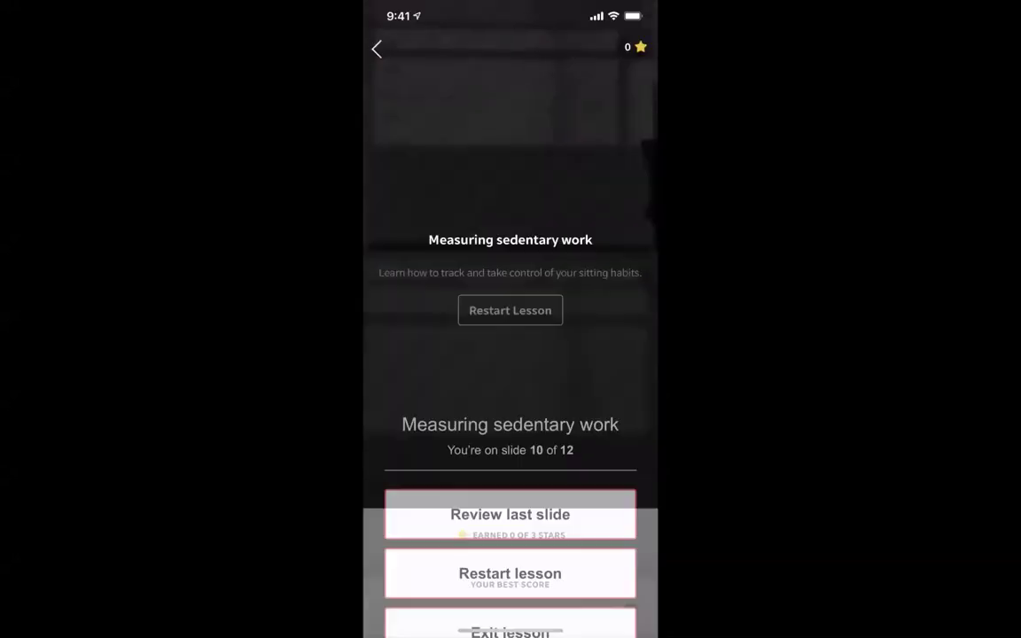
pyautogui.click(376, 49)
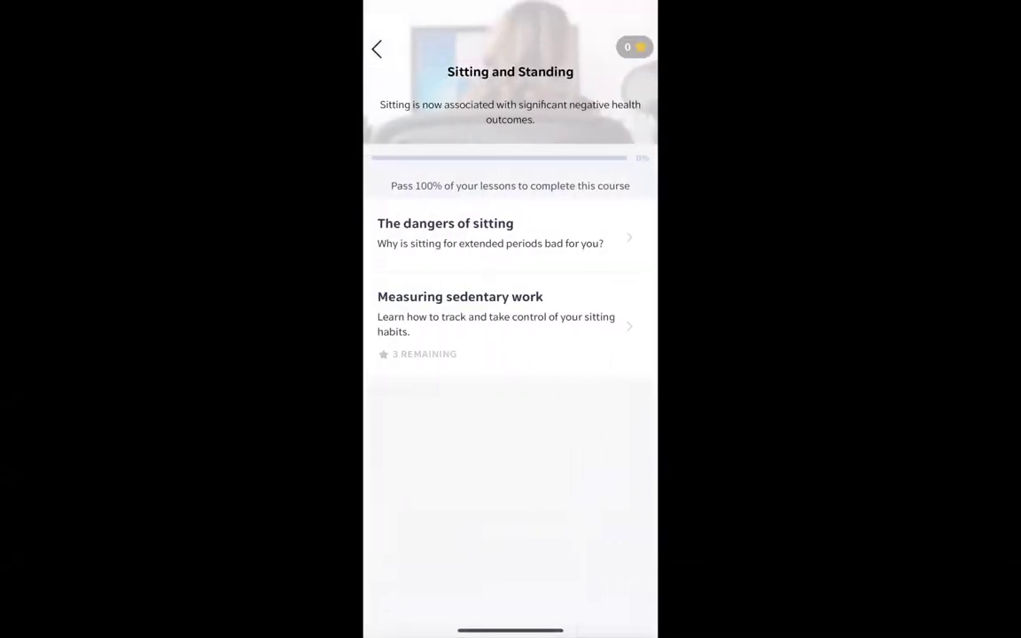
pyautogui.click(376, 47)
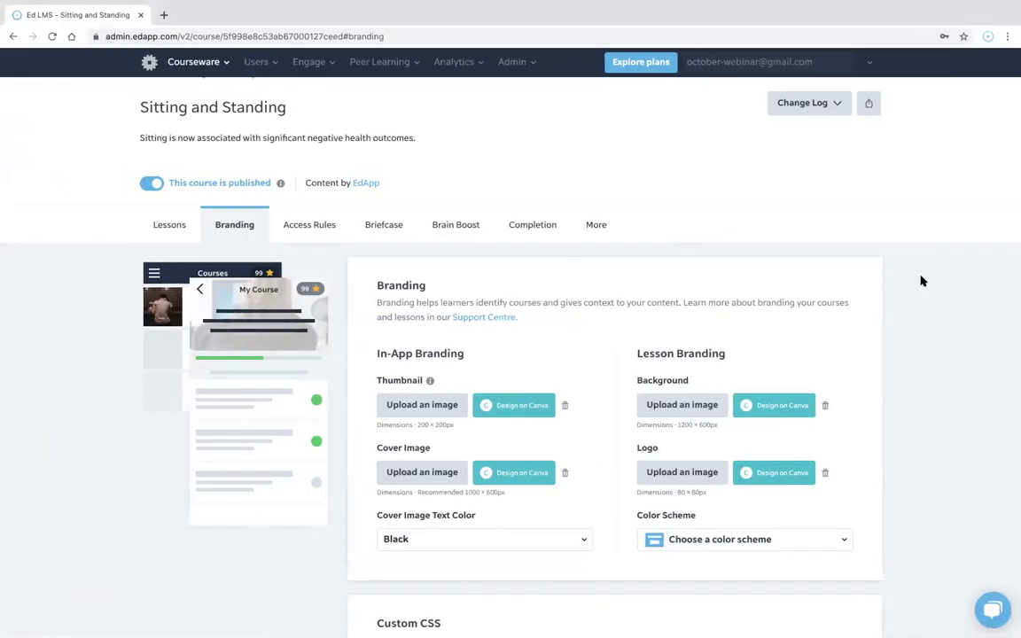
# Switch to the EdApp admin site and open the Sitting and Standing course's Measuring sedentary work lesson for content editing.
pyautogui.click(193, 63)
pyautogui.click(200, 87)
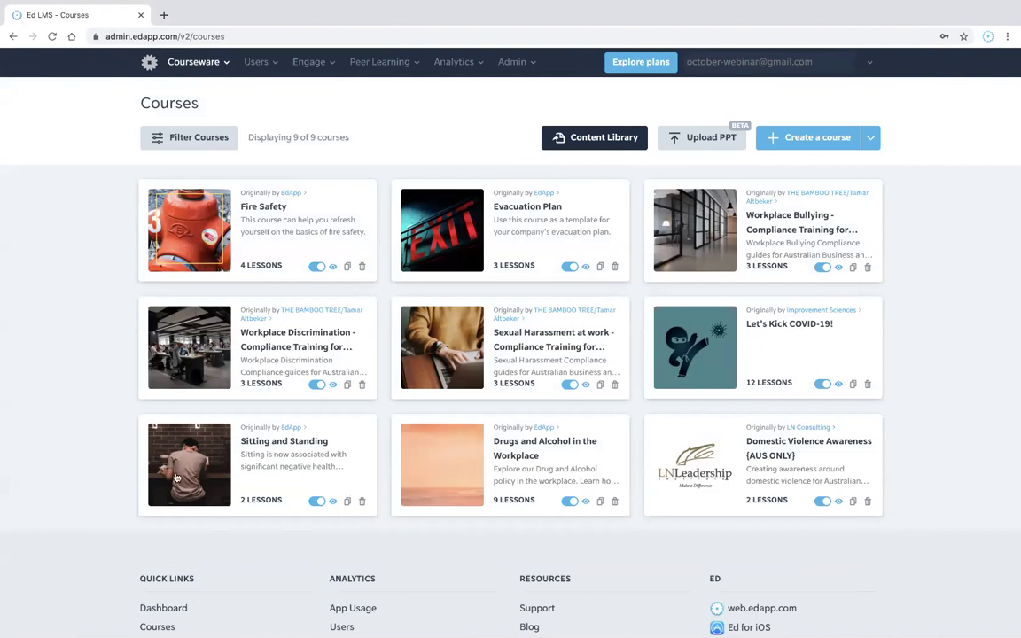
pyautogui.click(193, 494)
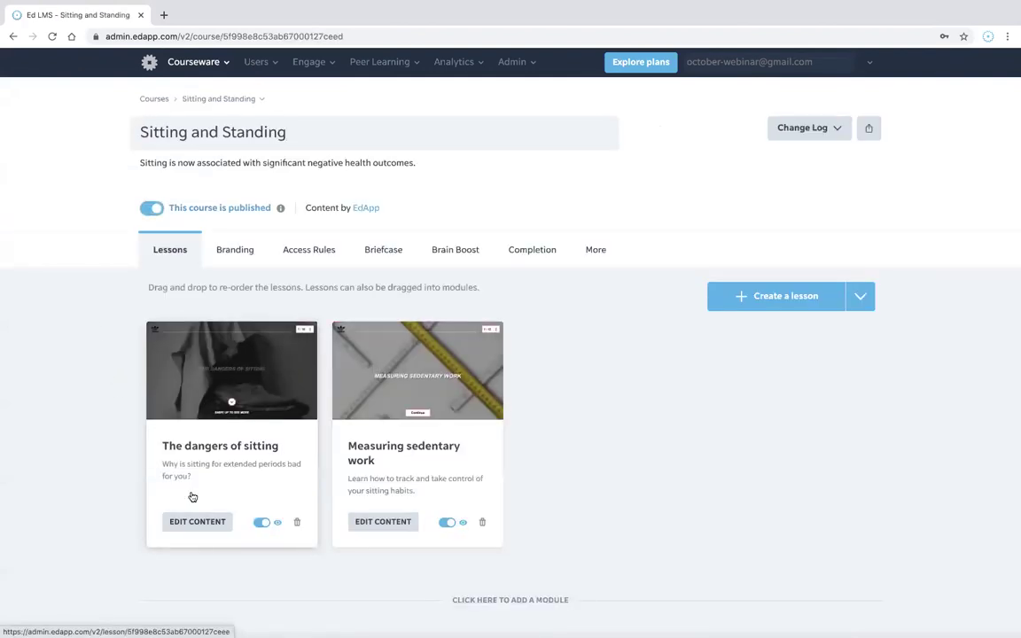
pyautogui.click(342, 487)
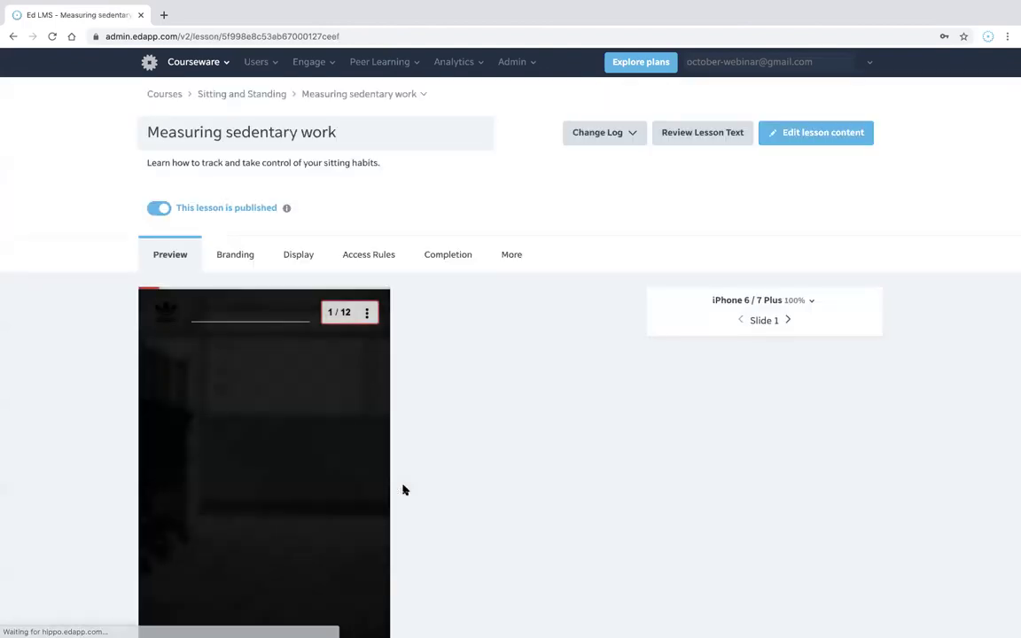
pyautogui.click(843, 138)
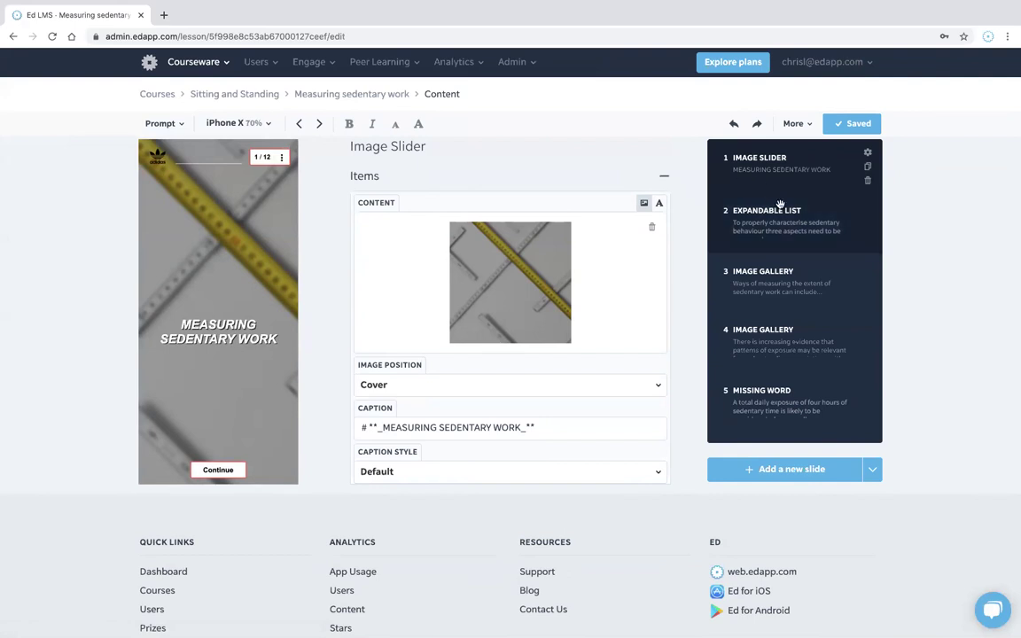
# Look through the lesson's slide list and open the fourth slide, an Image Gallery.
pyautogui.scroll(-1, 801, 262)
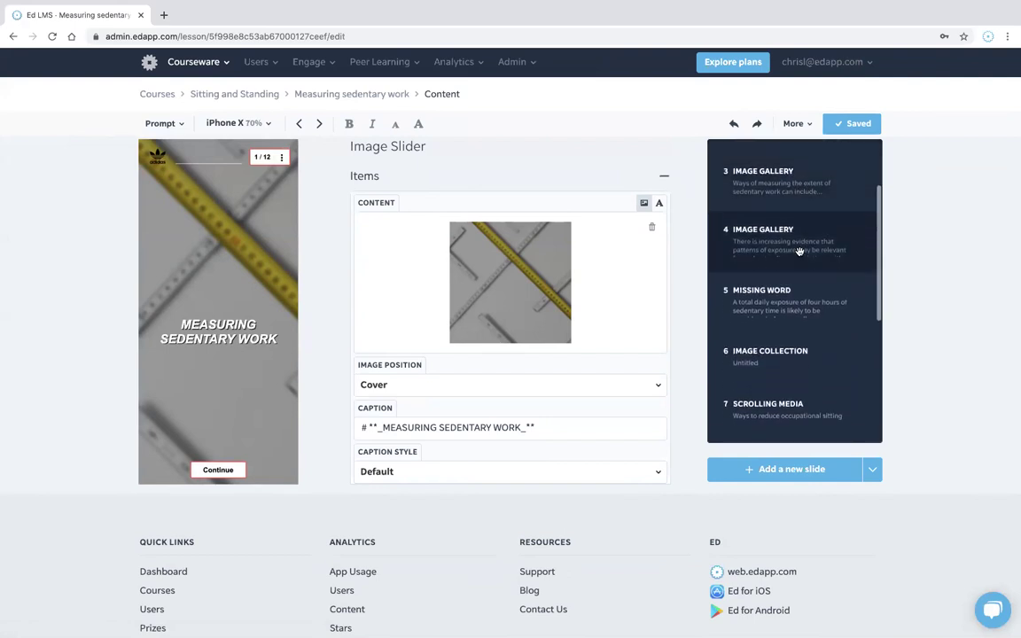
pyautogui.scroll(1, 785, 213)
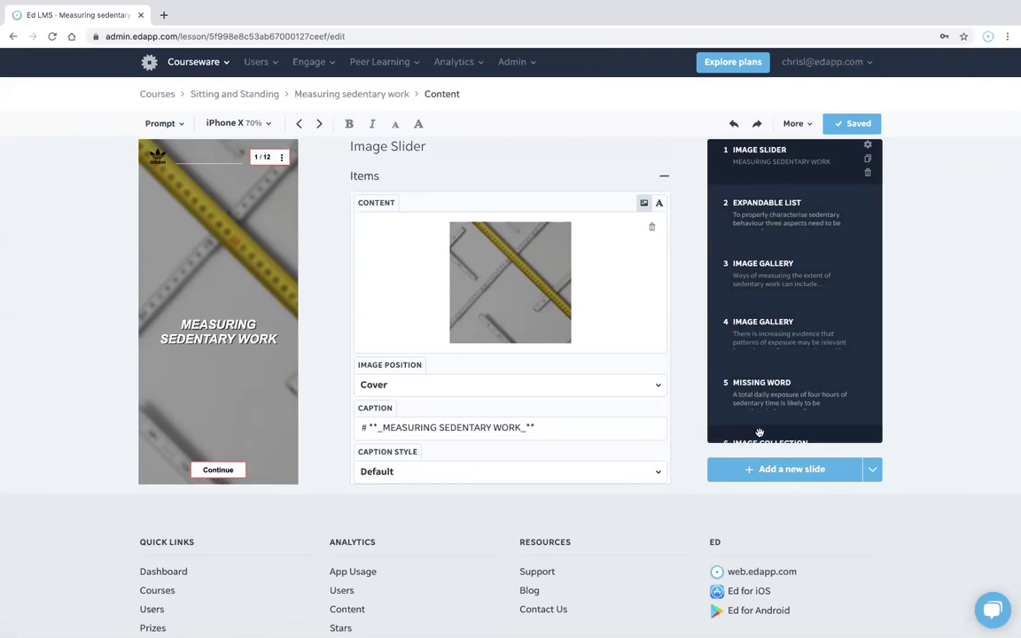
pyautogui.scroll(-2, 758, 355)
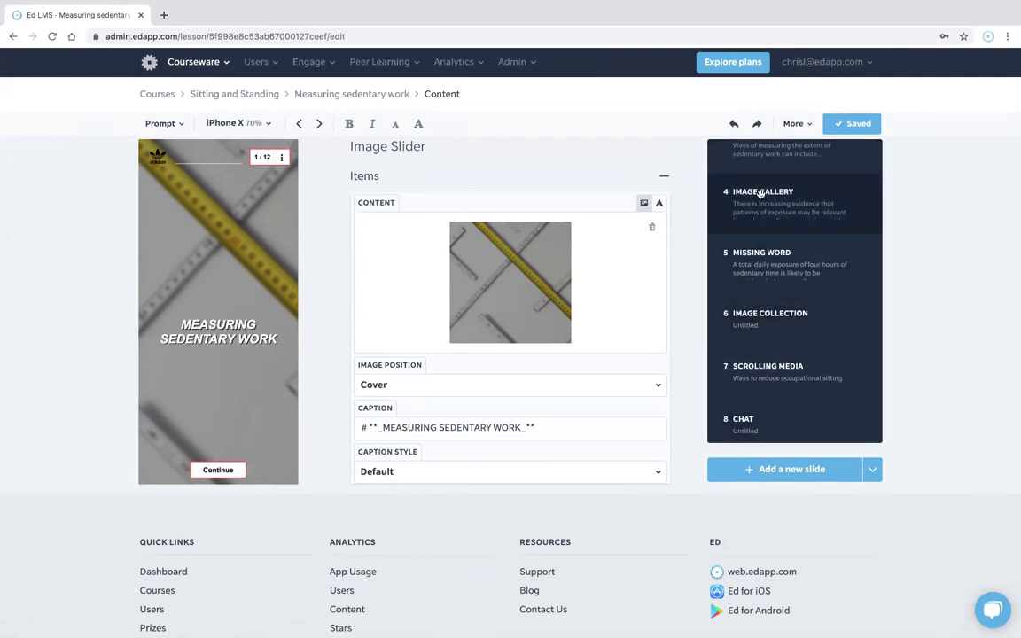
pyautogui.click(761, 193)
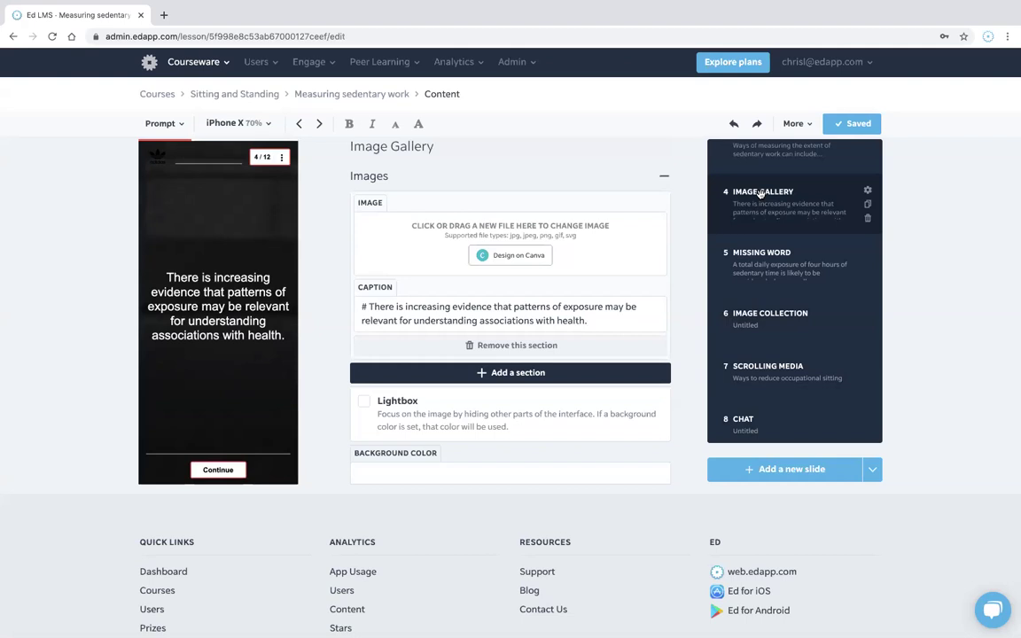
# Open the Missing Word slide and test its preview by filling the blanks in order with low, daily and hours.
pyautogui.click(731, 265)
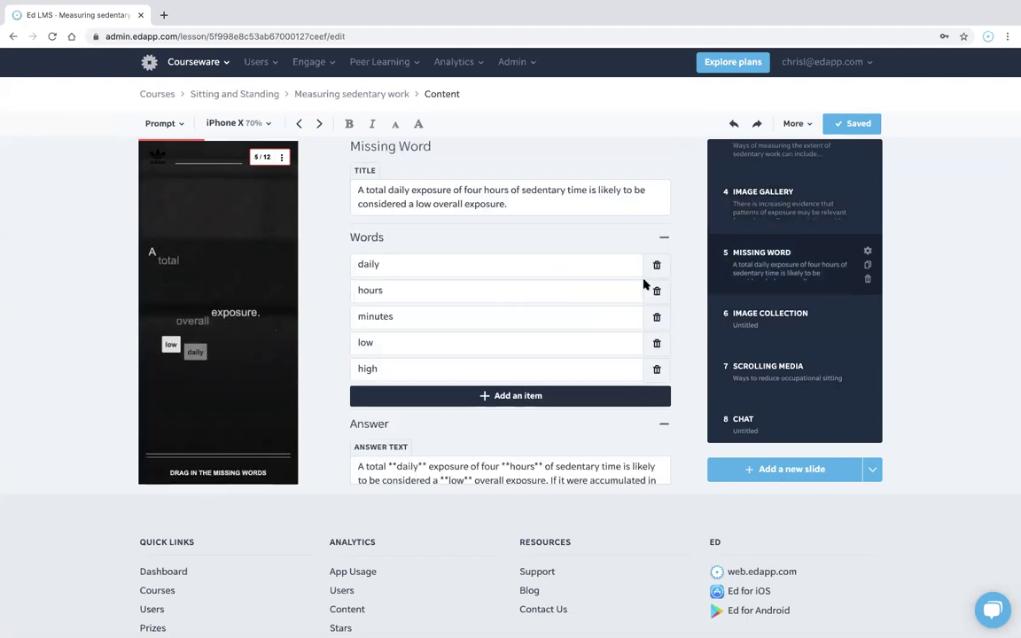
pyautogui.moveTo(189, 250); pyautogui.dragTo(192, 249)
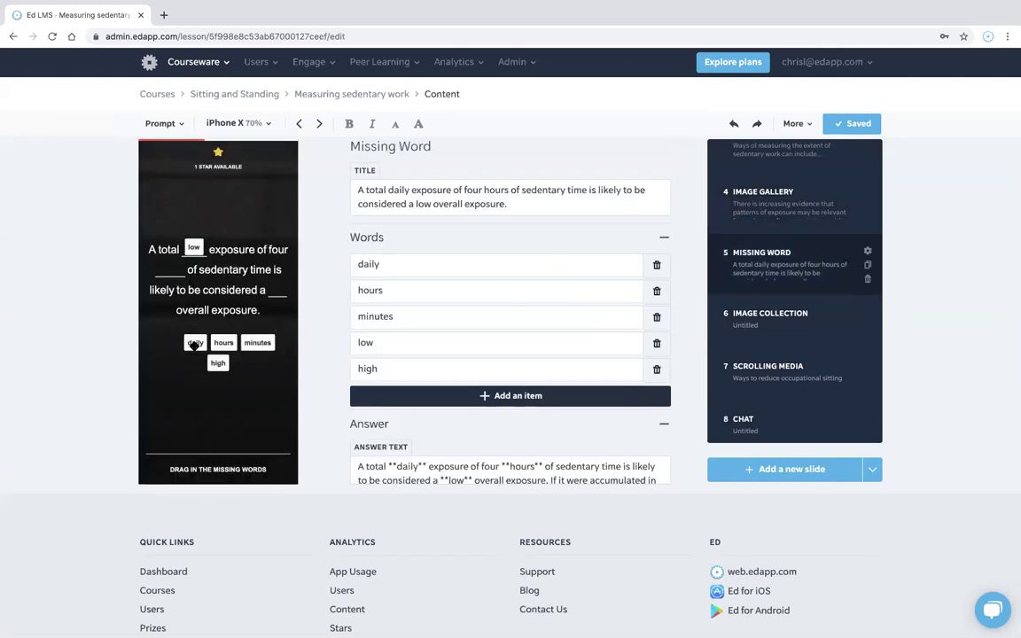
pyautogui.moveTo(195, 342); pyautogui.dragTo(170, 268)
pyautogui.moveTo(221, 342); pyautogui.dragTo(276, 287)
pyautogui.click(202, 471)
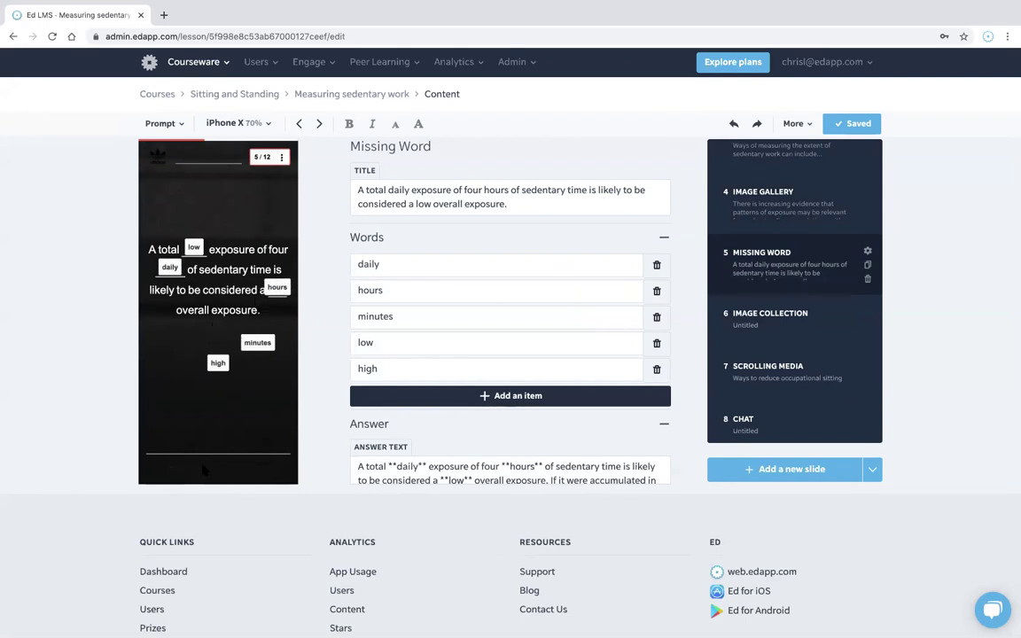
# Add a Next in Order game slide after the Image Collection slide and move it directly before the Exit Lesson slide.
pyautogui.click(765, 329)
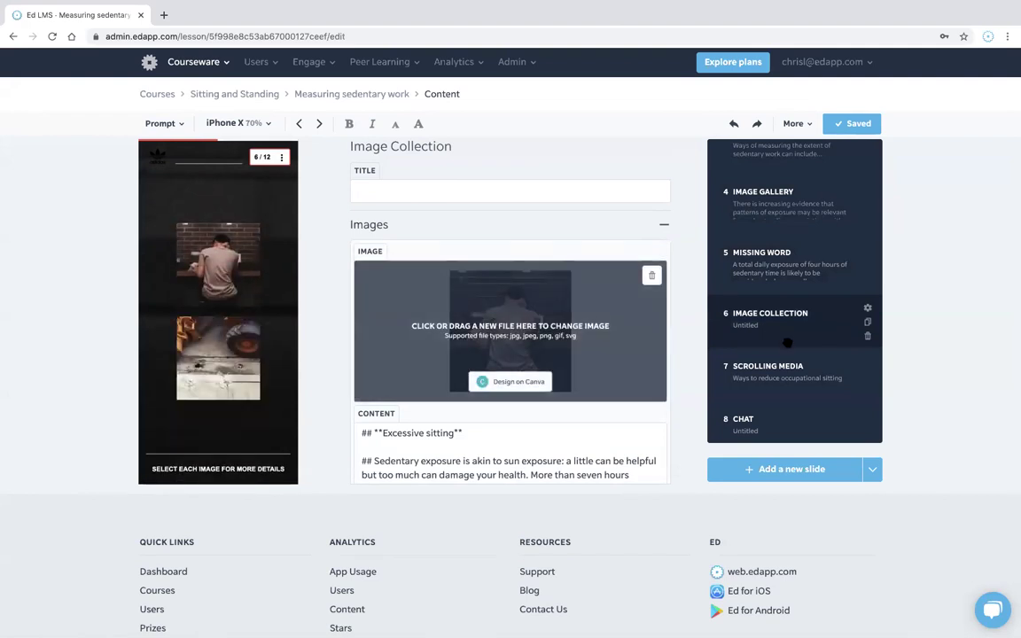
pyautogui.scroll(-2, 788, 343)
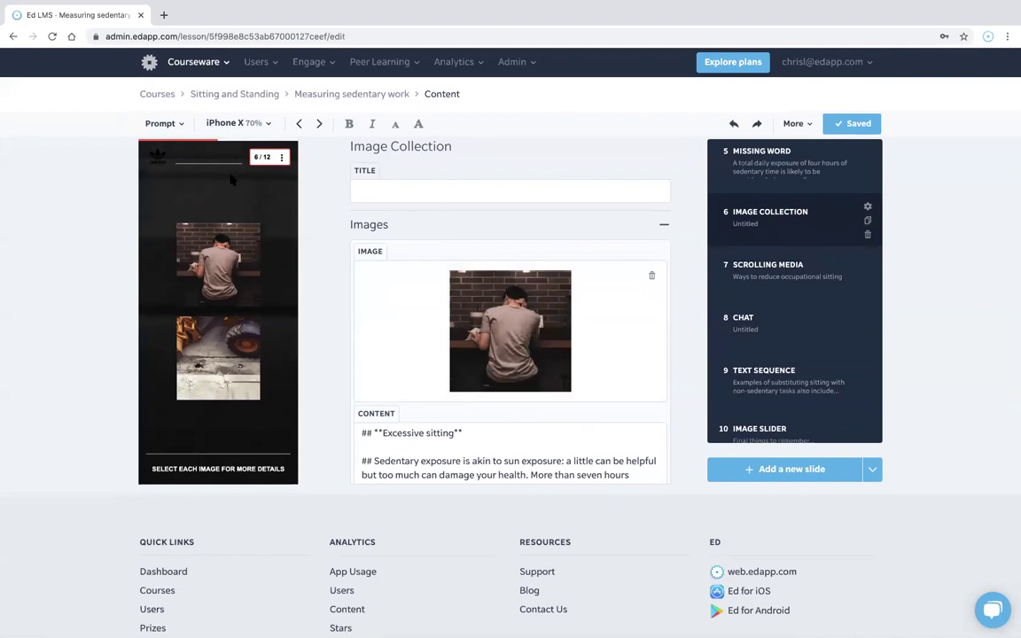
pyautogui.click(752, 476)
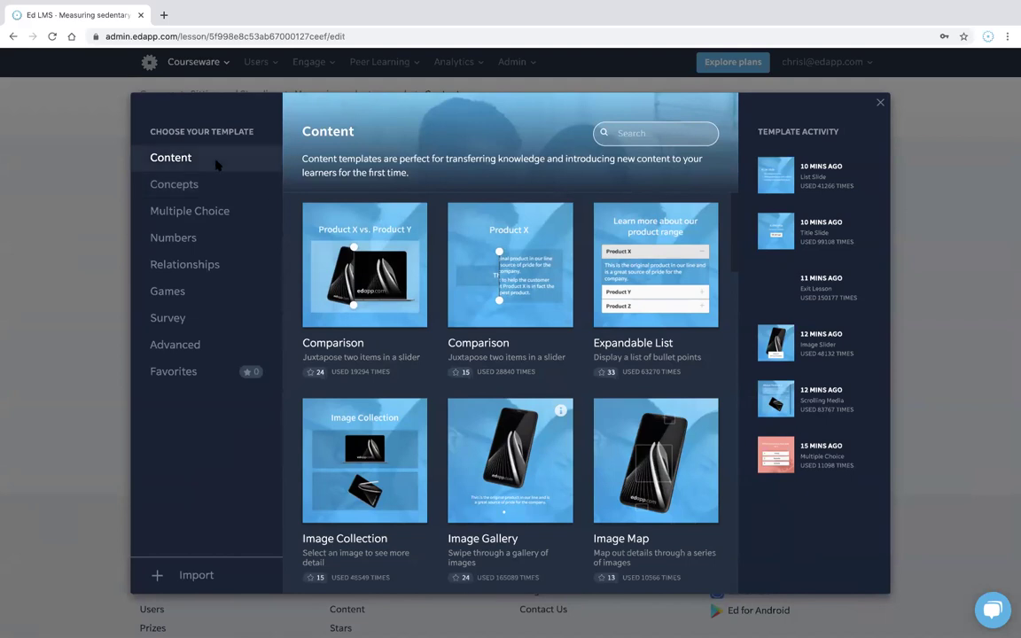
pyautogui.click(154, 297)
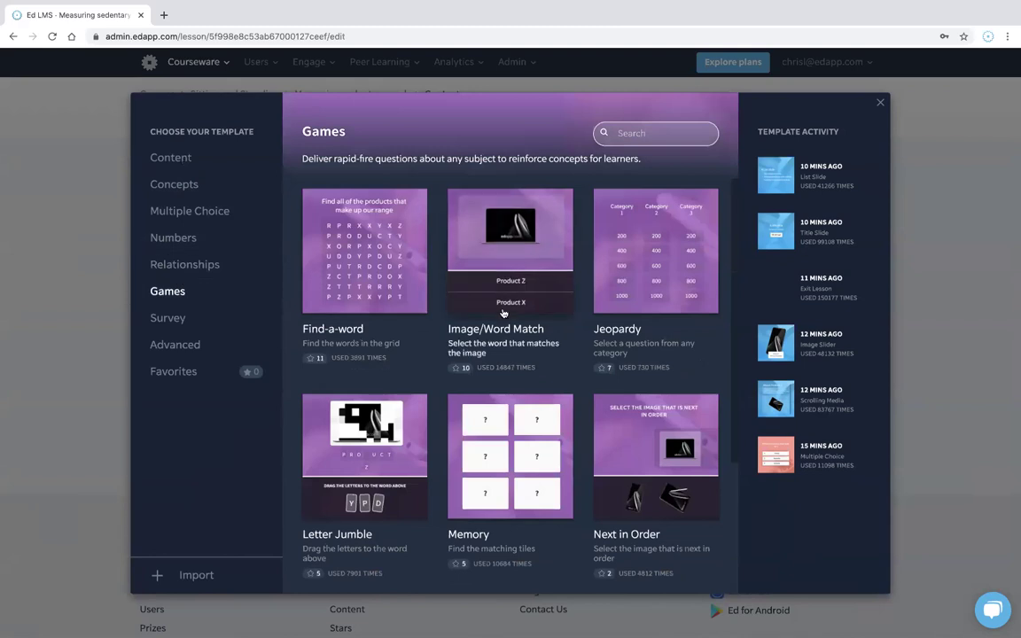
pyautogui.scroll(-4, 503, 314)
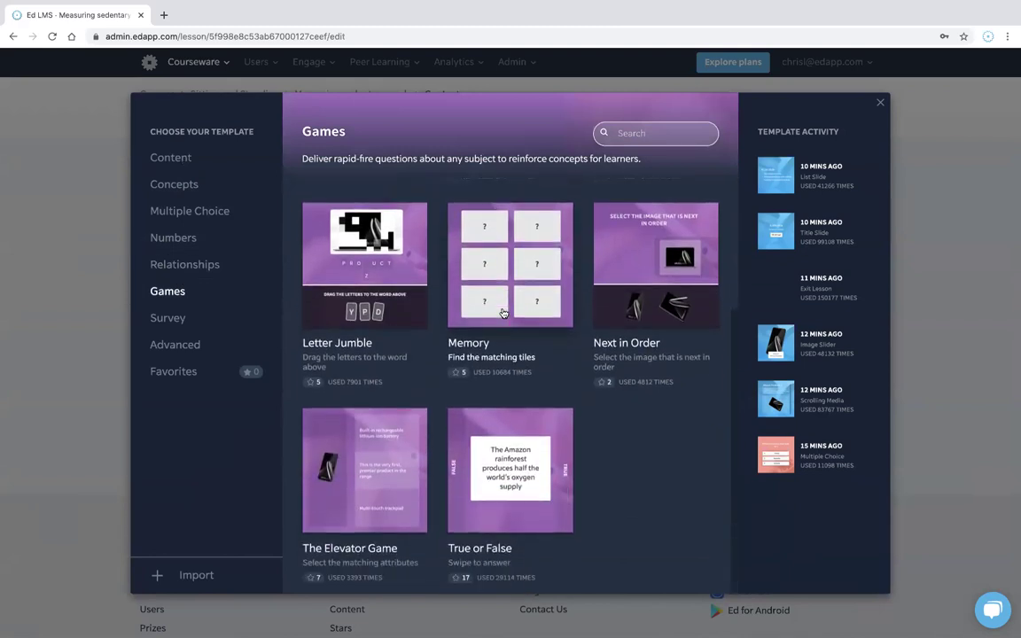
pyautogui.scroll(3, 504, 314)
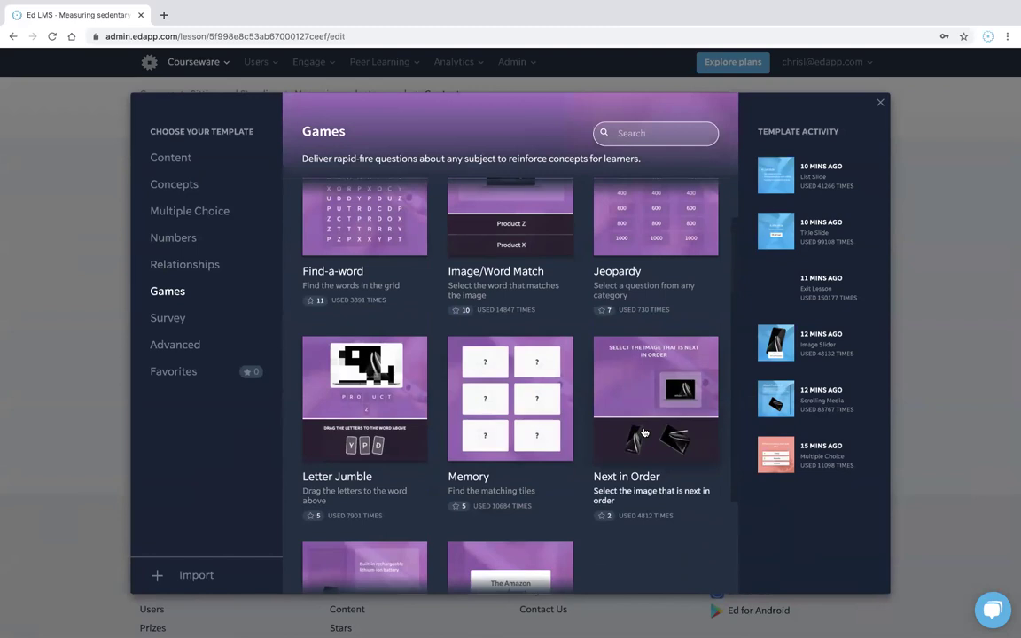
pyautogui.scroll(1, 645, 433)
pyautogui.click(644, 433)
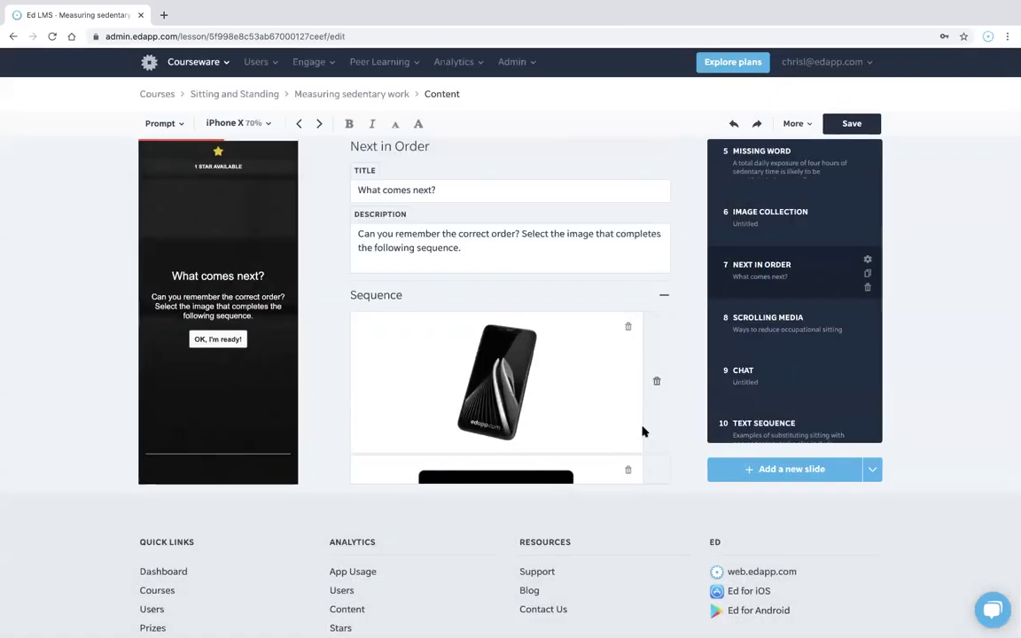
pyautogui.moveTo(738, 290); pyautogui.dragTo(737, 364)
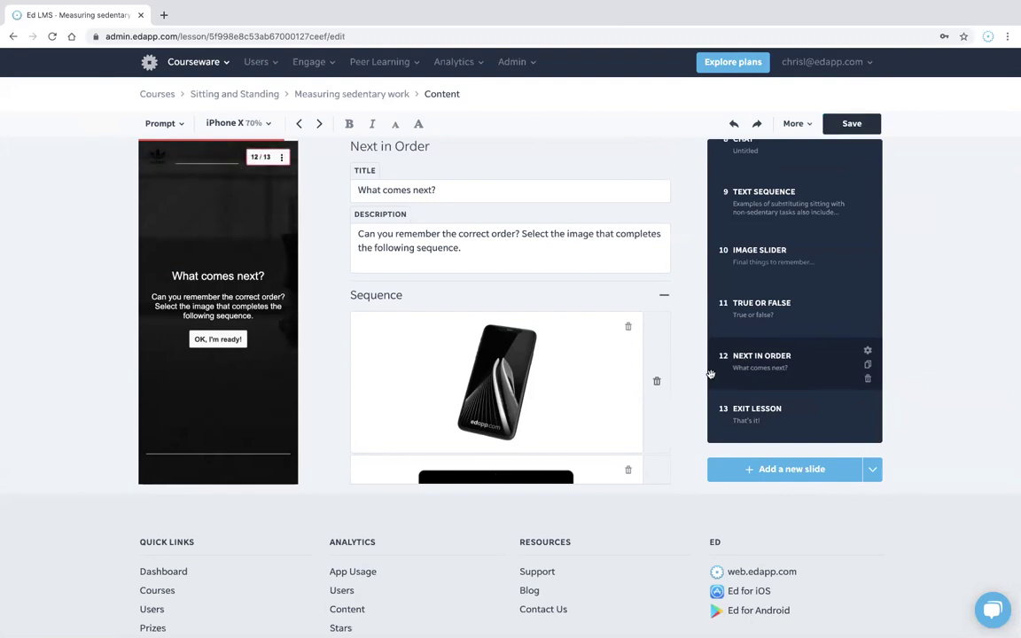
# Examine the Next in Order slide's title, description, sequence images, imposters and timer settings.
pyautogui.moveTo(405, 388)
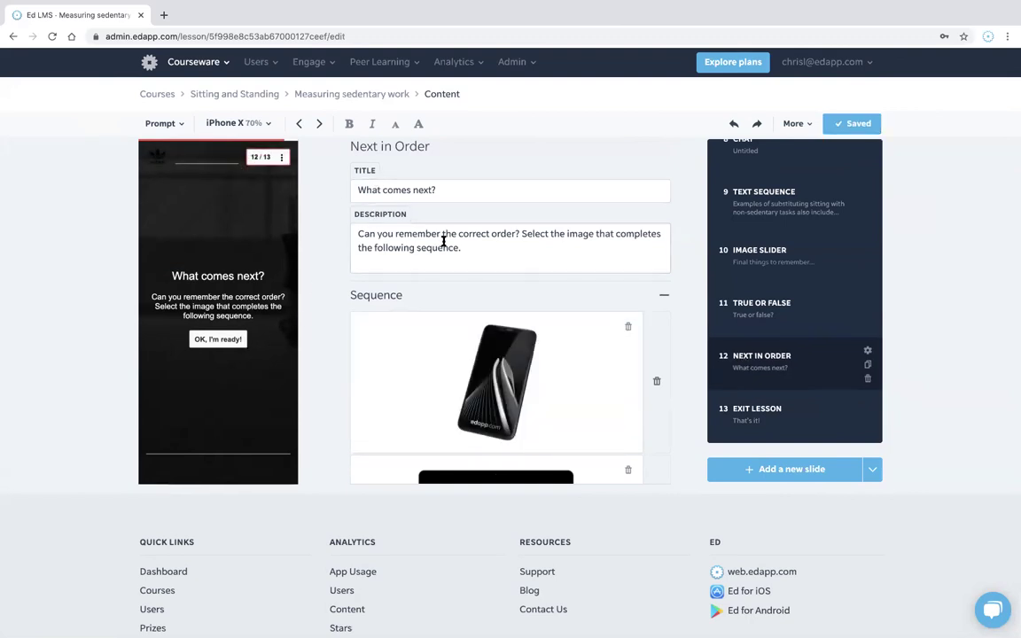
pyautogui.scroll(-1, 443, 242)
pyautogui.scroll(-4, 457, 226)
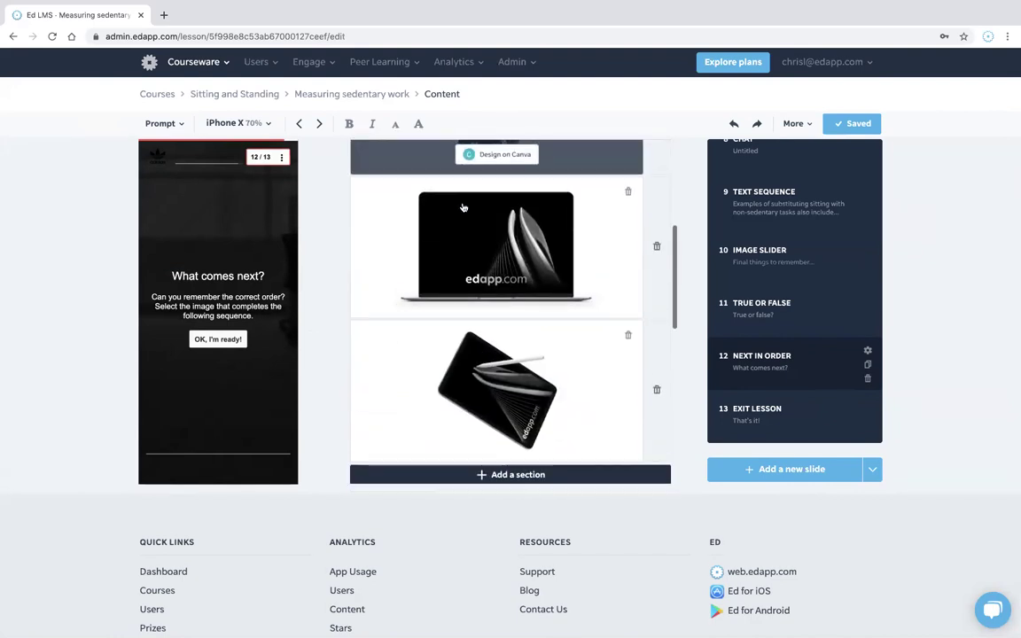
pyautogui.scroll(-3, 463, 207)
pyautogui.scroll(8, 479, 248)
pyautogui.scroll(-2, 479, 244)
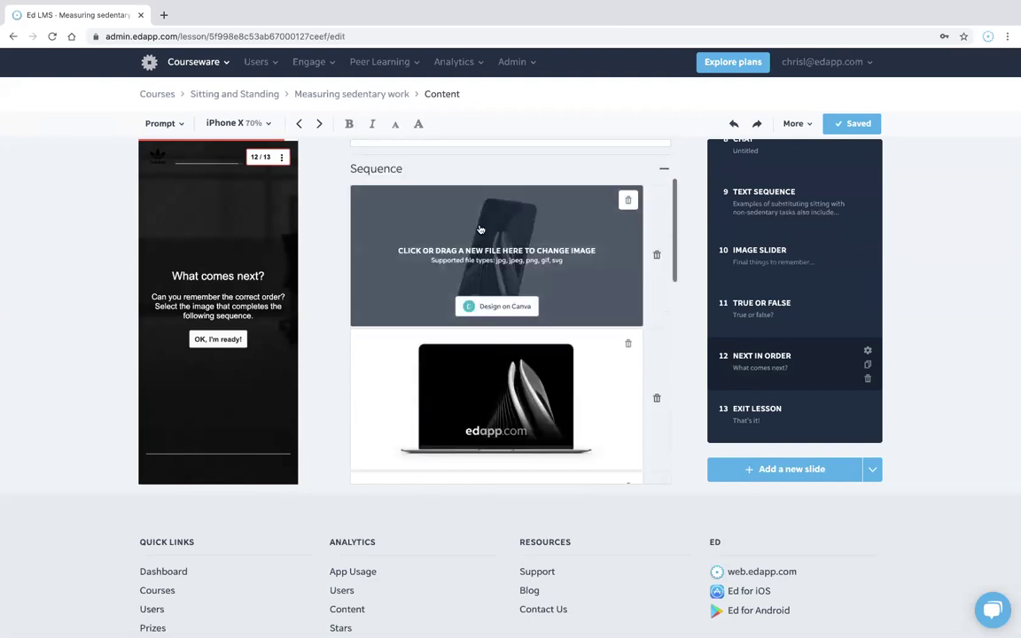
pyautogui.scroll(-3, 483, 230)
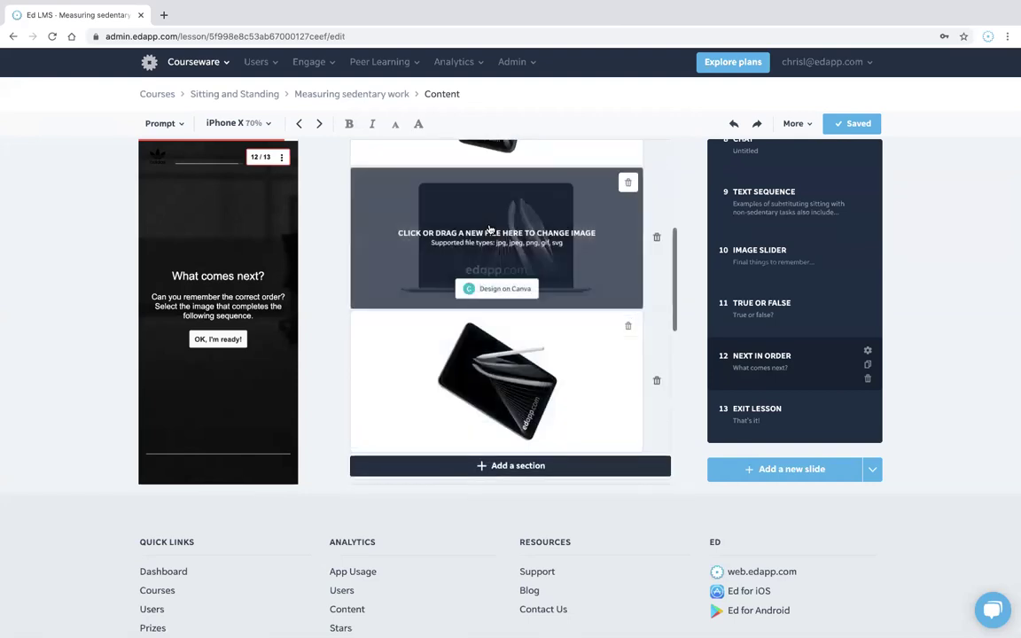
pyautogui.scroll(-3, 527, 310)
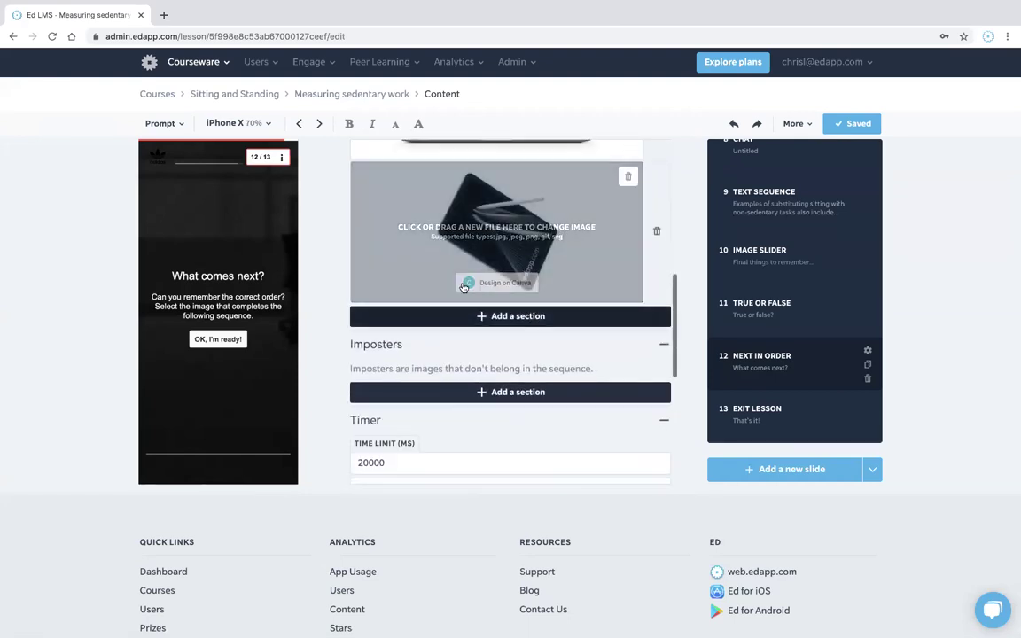
pyautogui.scroll(-2, 510, 359)
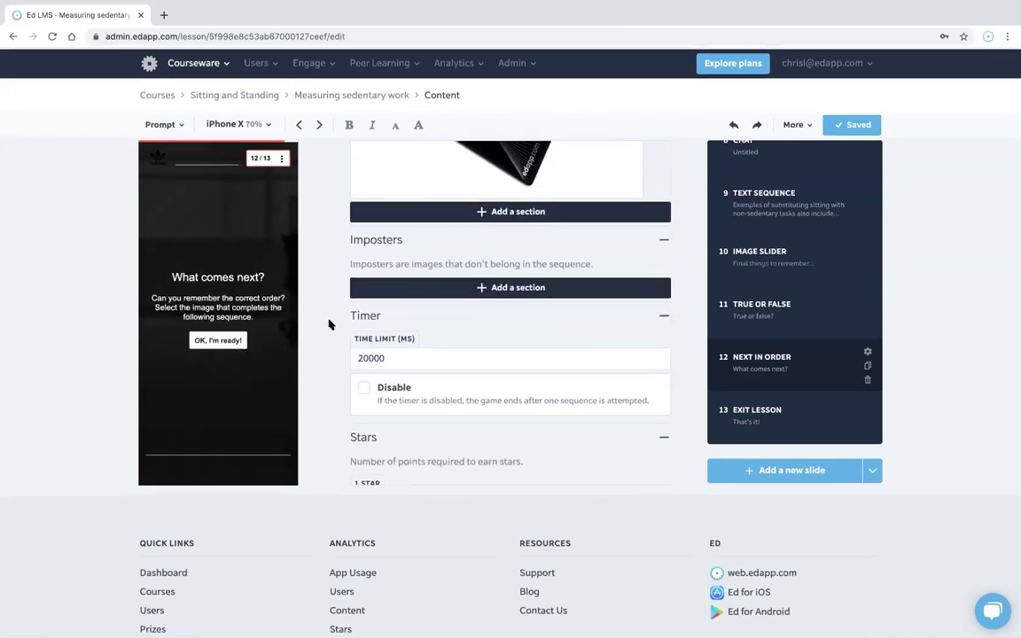
# Return to the Next in Order slide's sequence images and open Canva to design the first one.
pyautogui.scroll(8, 329, 325)
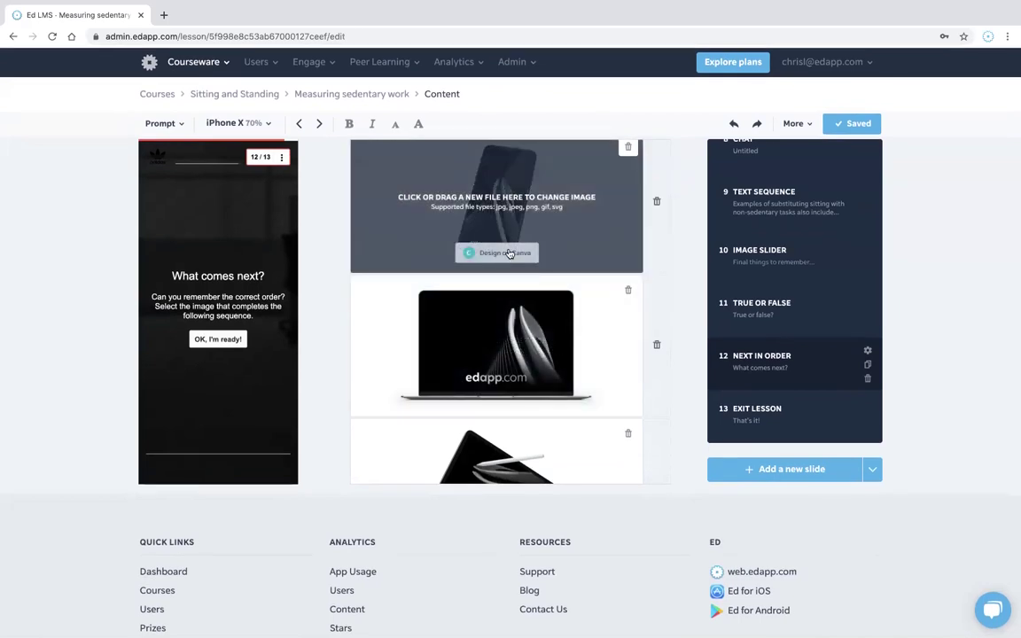
pyautogui.scroll(1, 518, 257)
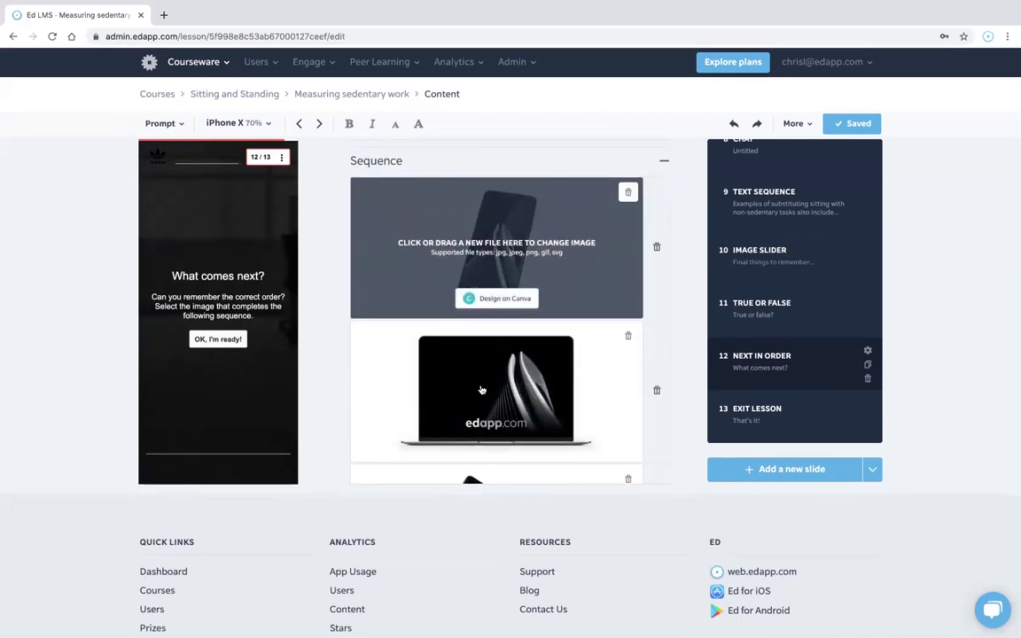
pyautogui.scroll(-2, 497, 408)
pyautogui.scroll(2, 501, 293)
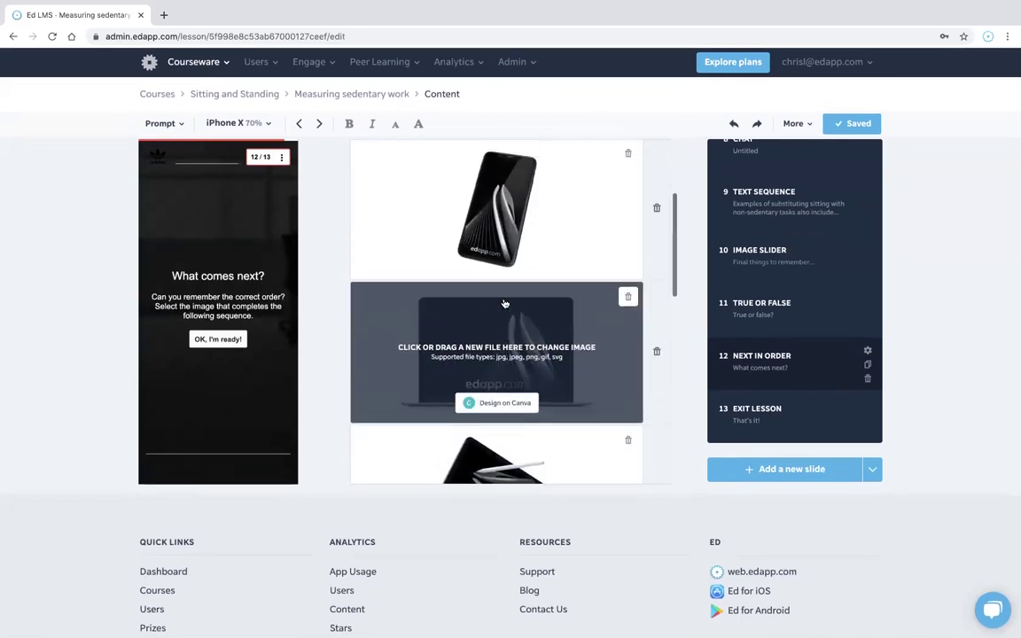
pyautogui.click(496, 280)
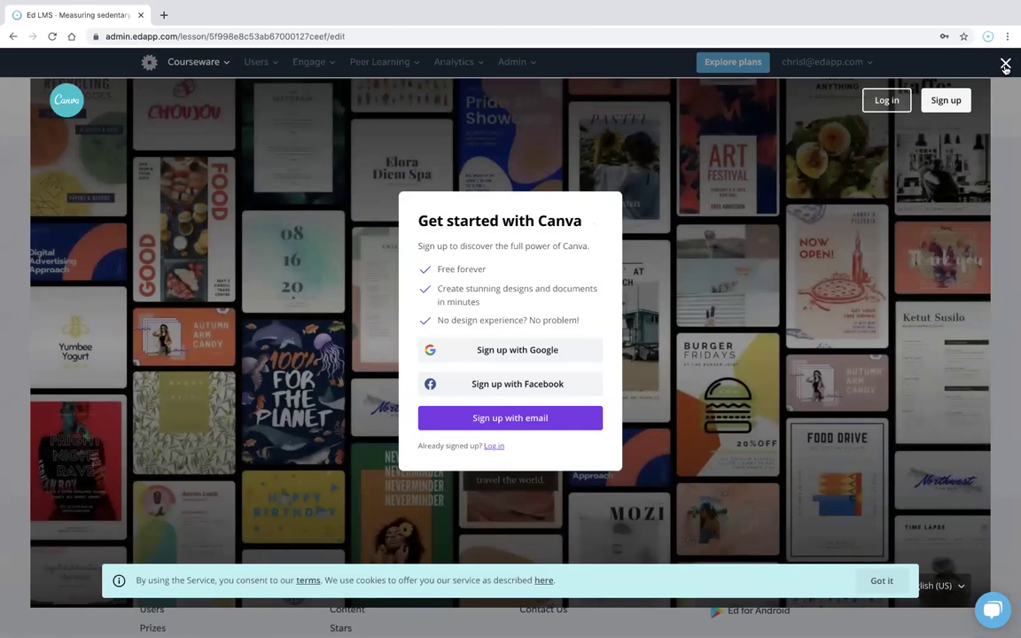
# Leave Canva and test the Next in Order game in the slide preview by choosing the images that follow in the sequence.
pyautogui.click(1005, 64)
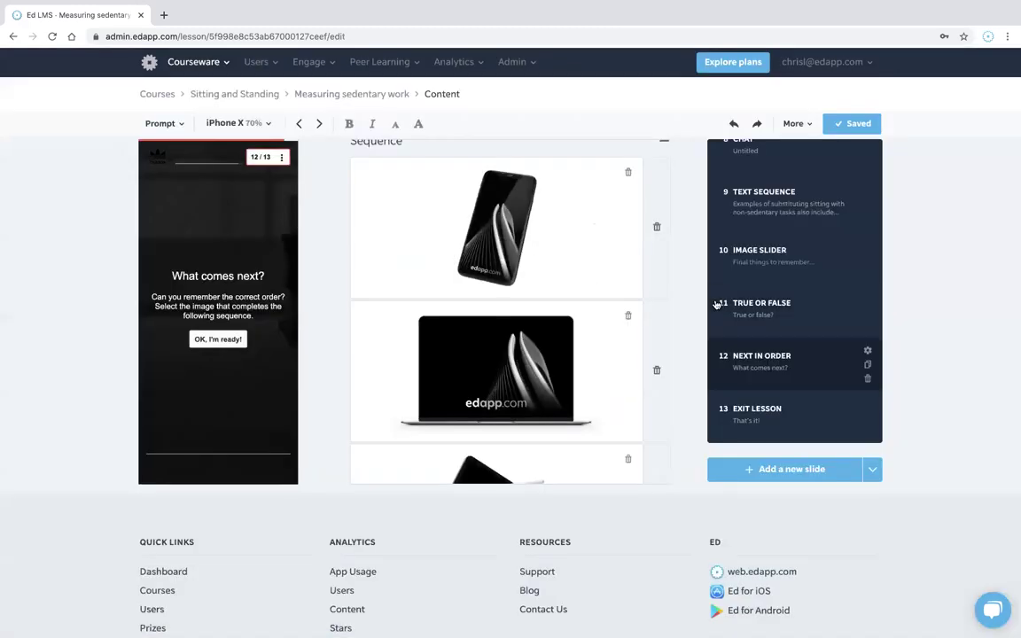
pyautogui.moveTo(564, 235)
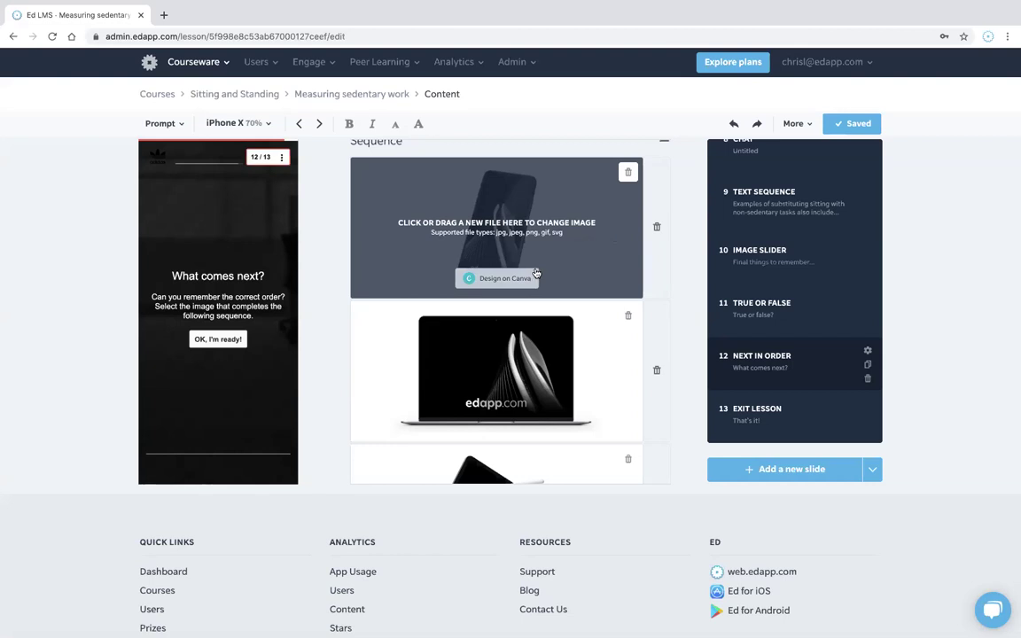
pyautogui.click(217, 339)
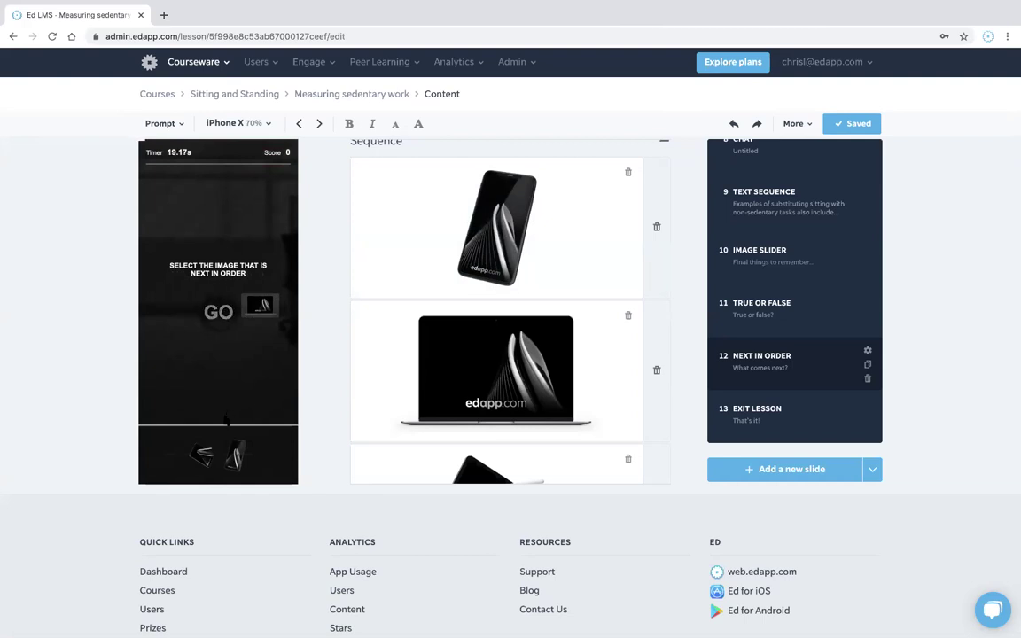
pyautogui.rightClick(203, 446)
pyautogui.click(239, 386)
pyautogui.click(237, 446)
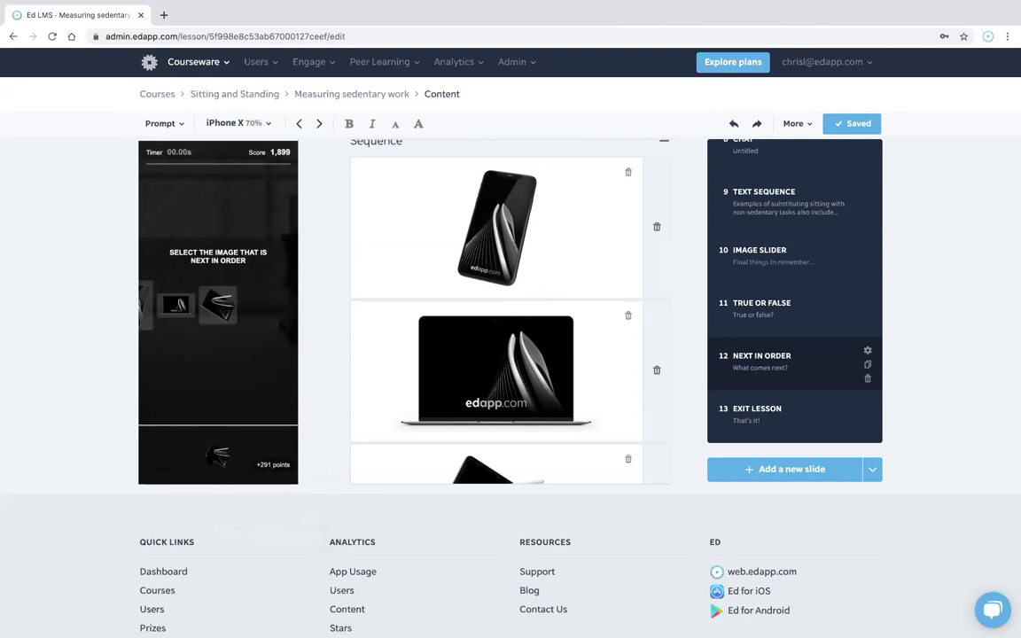
# Add a Free text survey slide with the question "What challenges have working from home presented you?".
pyautogui.click(744, 468)
pyautogui.click(184, 321)
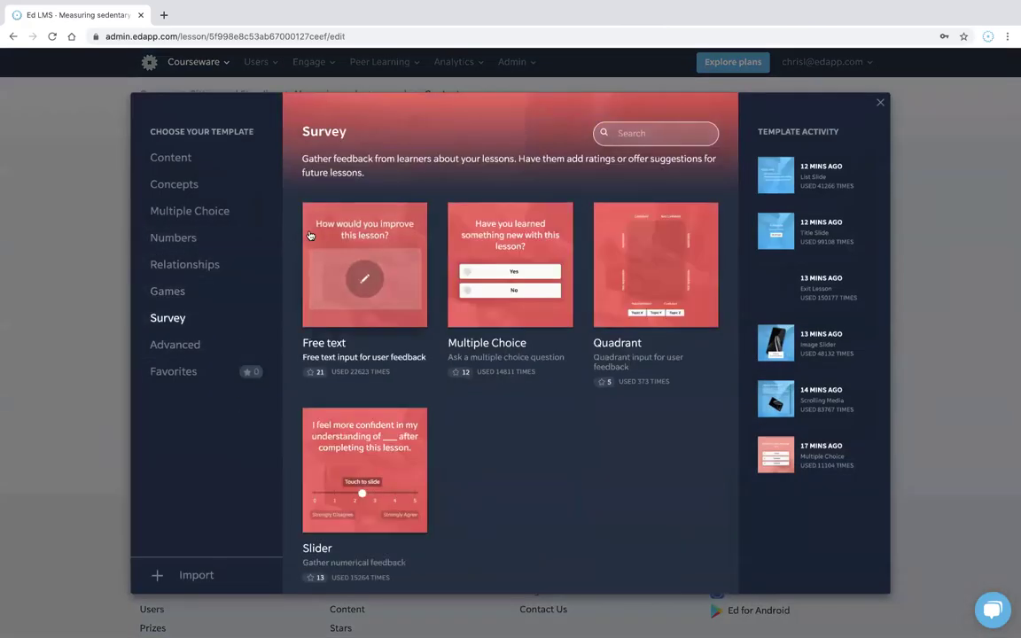
pyautogui.click(384, 226)
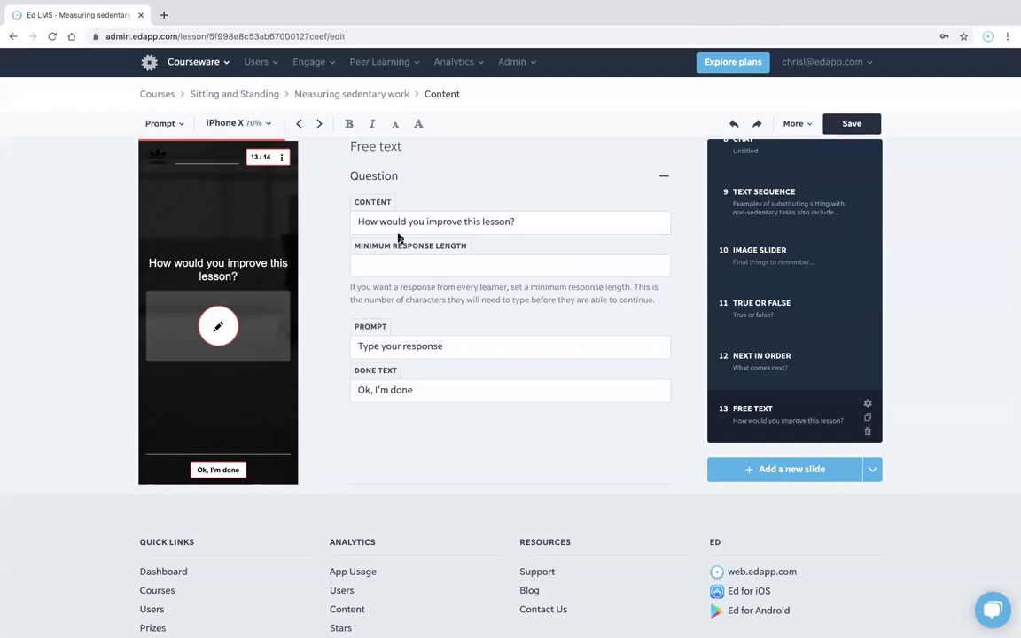
pyautogui.click(404, 224)
pyautogui.hotkey('ctrl', 'a')
pyautogui.write('What cha')
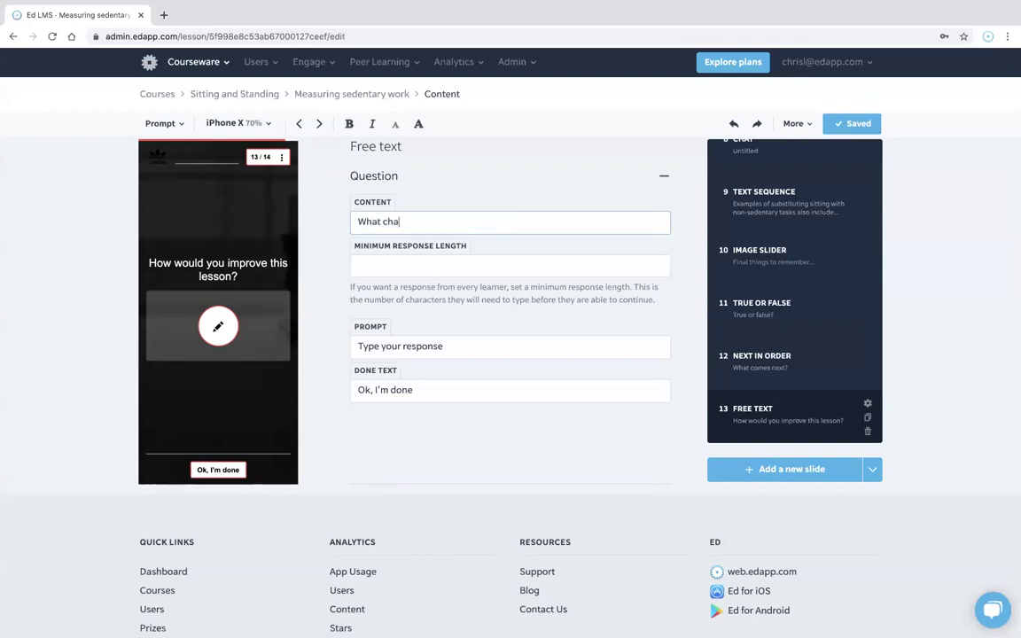
pyautogui.write('llenges hav')
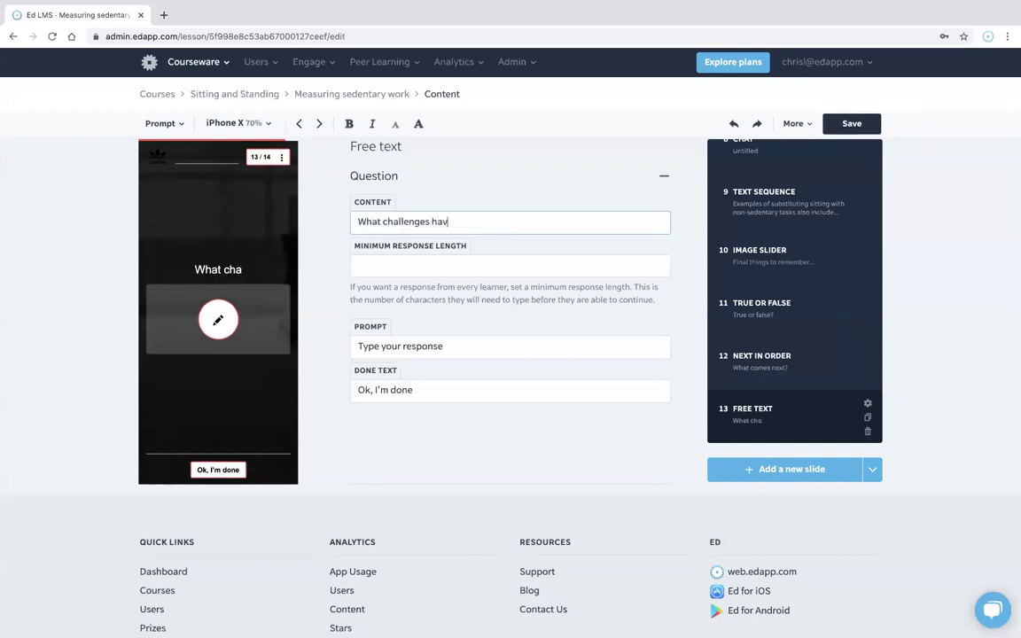
pyautogui.write('e working from home presented you?')
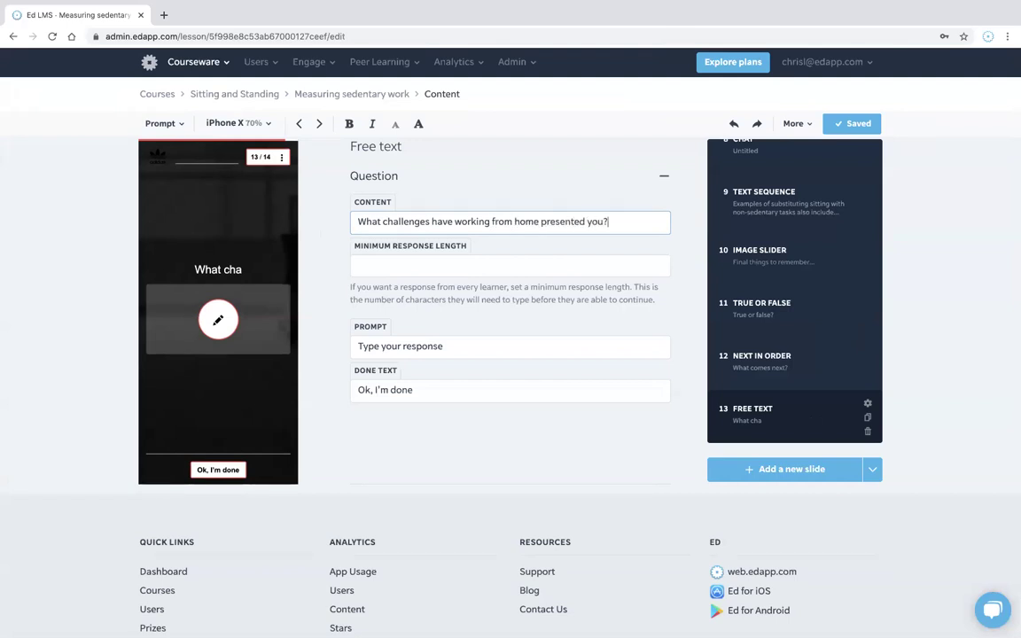
# Test the Free text slide's preview by entering and submitting the response "Here's my response!".
pyautogui.click(483, 266)
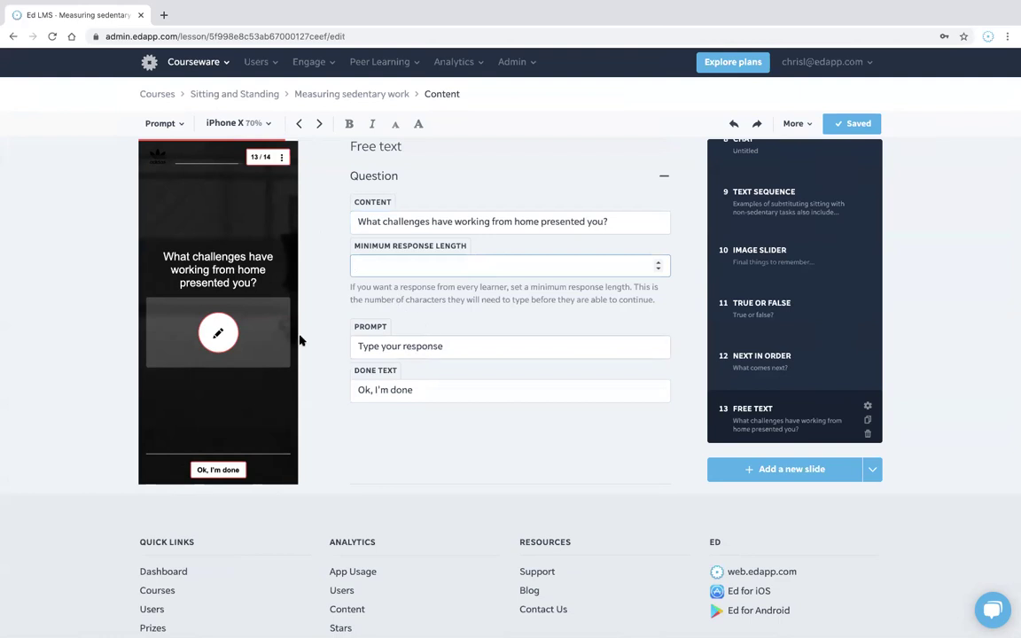
pyautogui.click(218, 332)
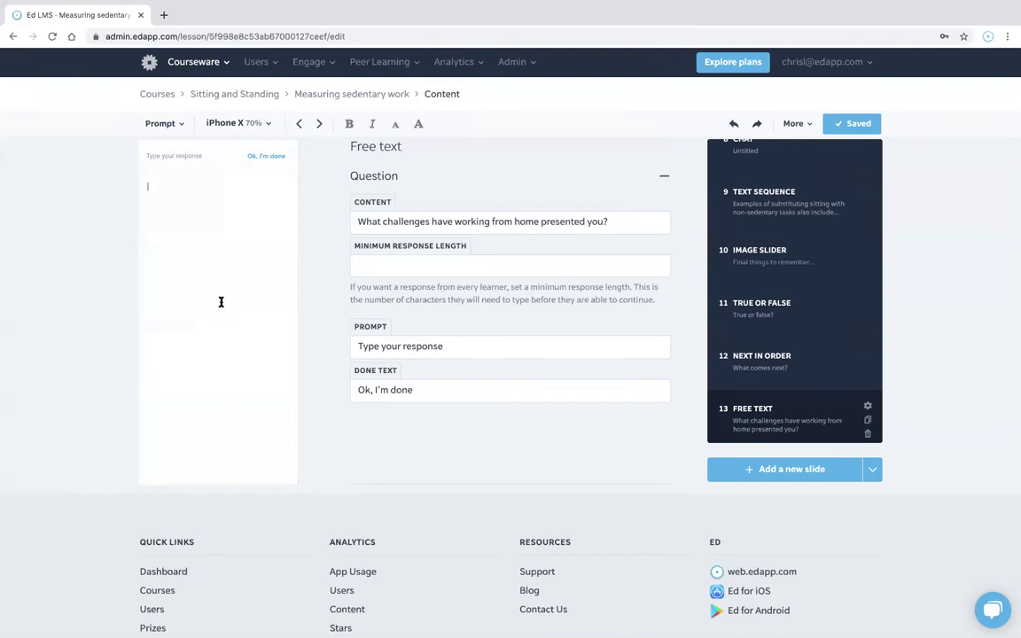
pyautogui.click(259, 153)
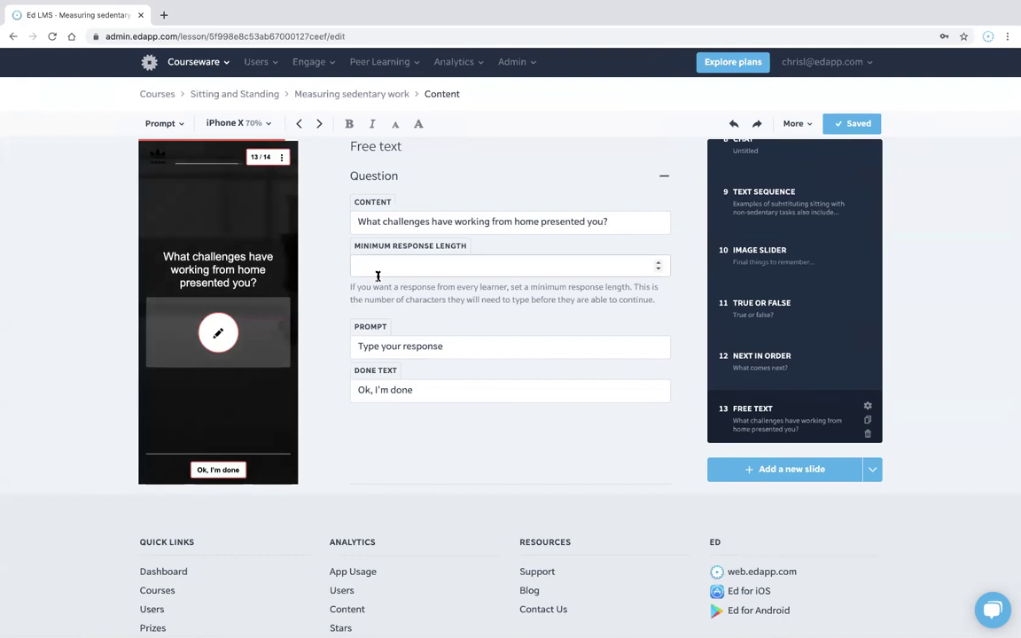
pyautogui.click(218, 332)
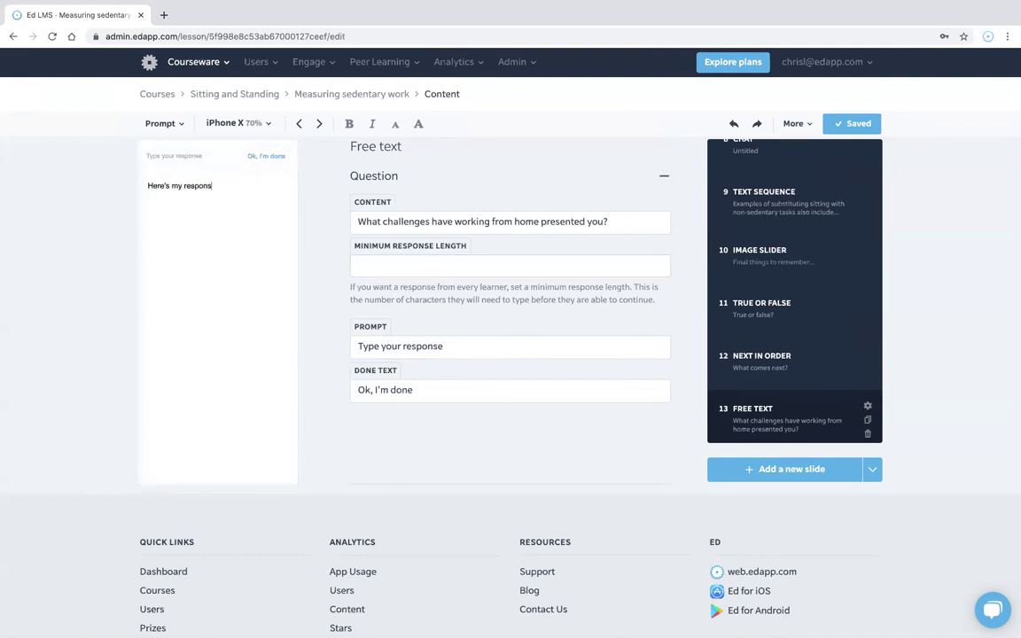
pyautogui.click(266, 156)
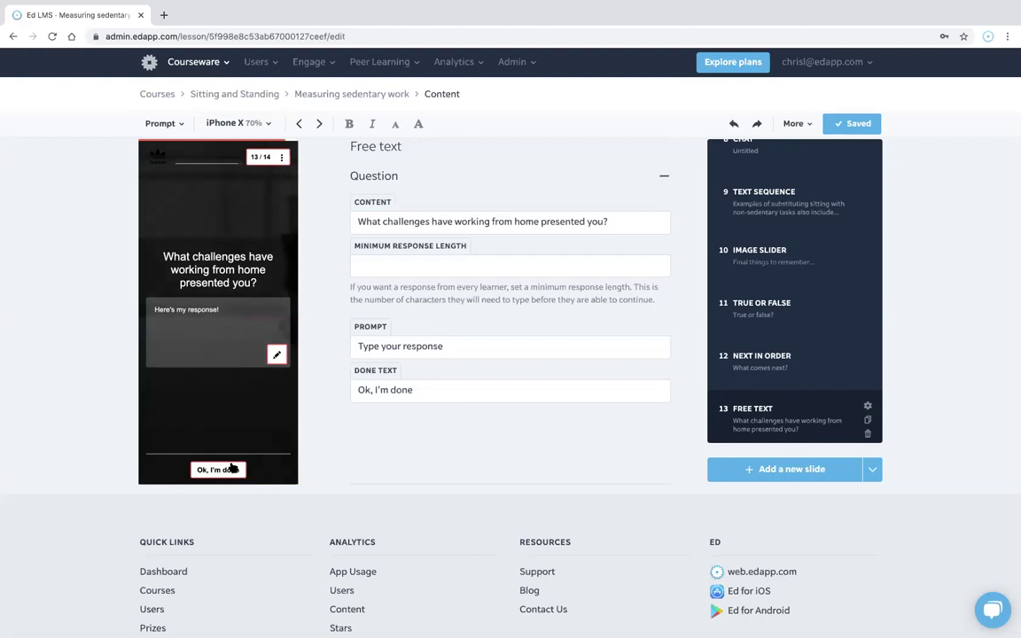
# Add an Image Pairs slide from the Relationships templates and submit its preview without selecting any image.
pyautogui.scroll(-1, 802, 378)
pyautogui.click(771, 467)
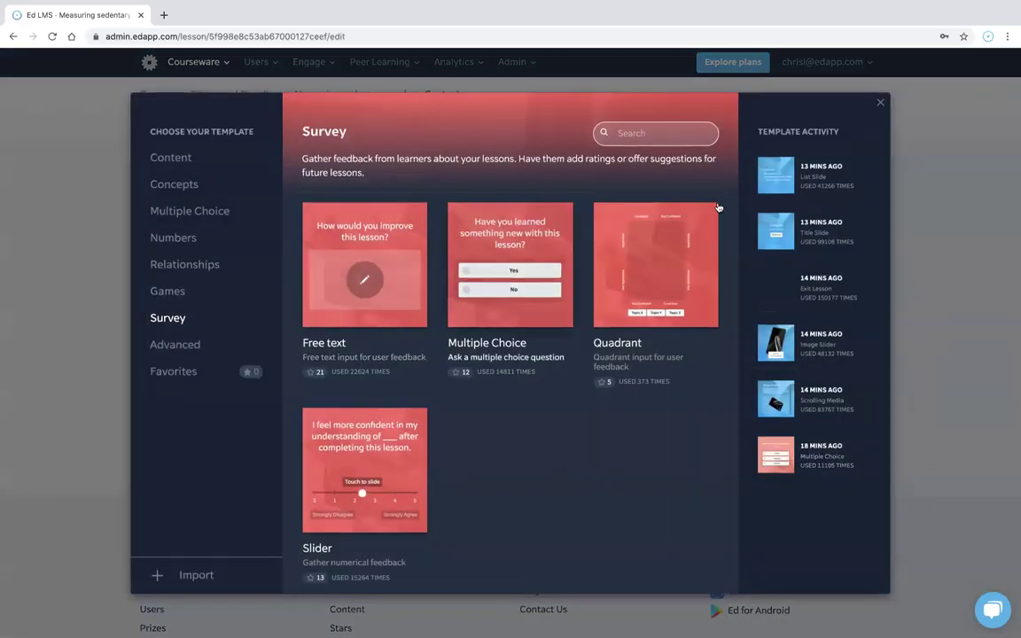
pyautogui.click(221, 265)
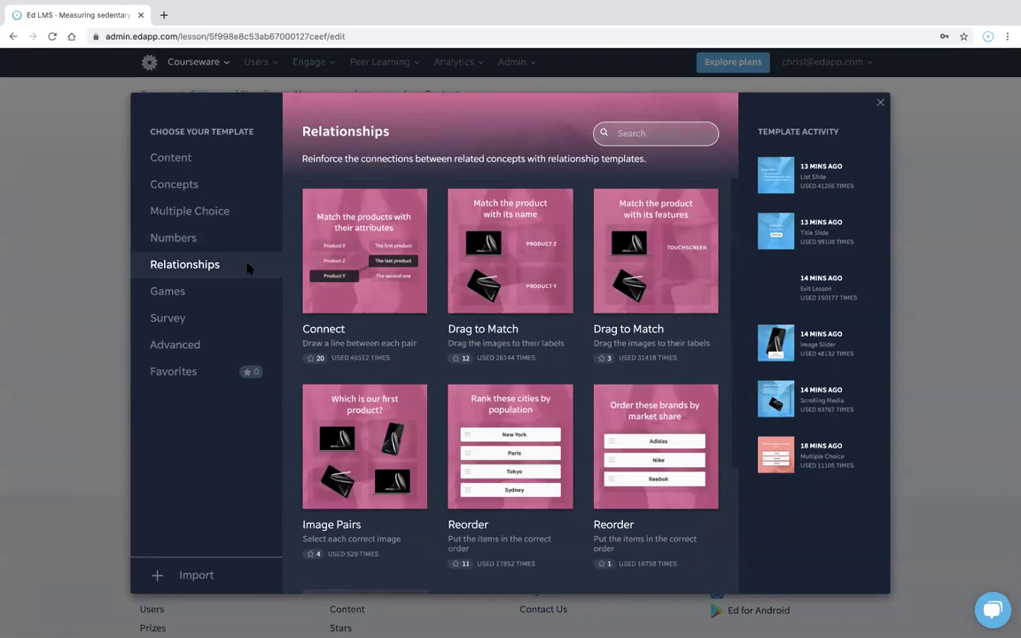
pyautogui.scroll(-2, 429, 248)
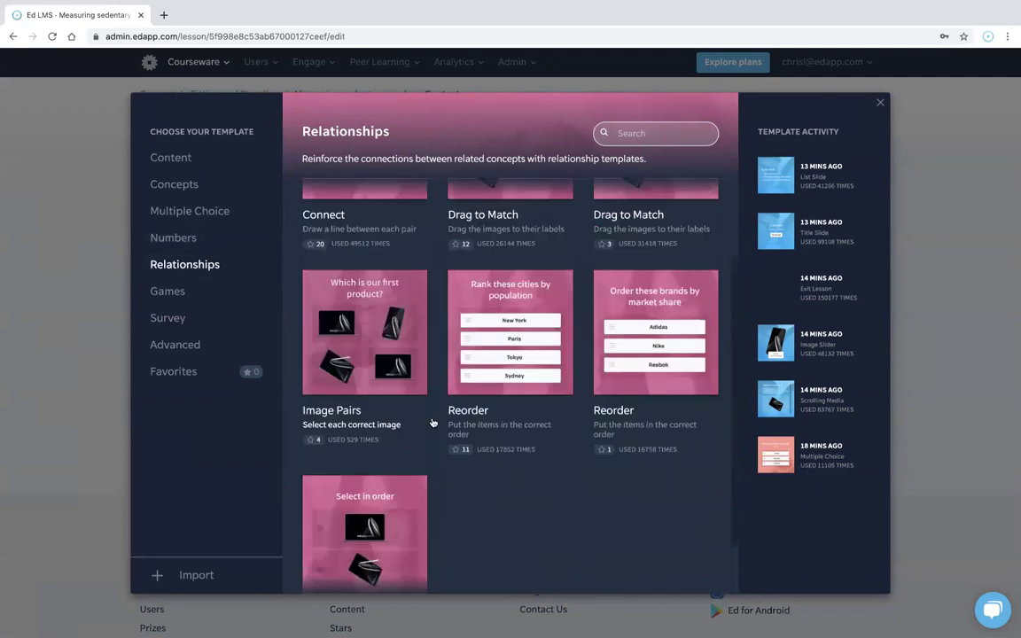
pyautogui.scroll(-1, 422, 381)
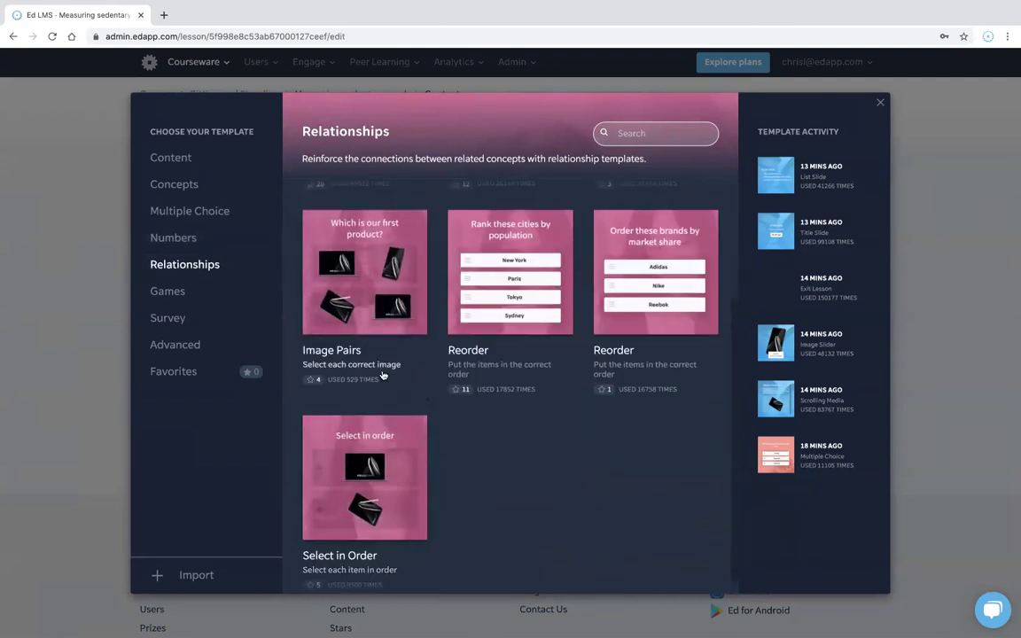
pyautogui.scroll(1, 383, 375)
pyautogui.click(383, 375)
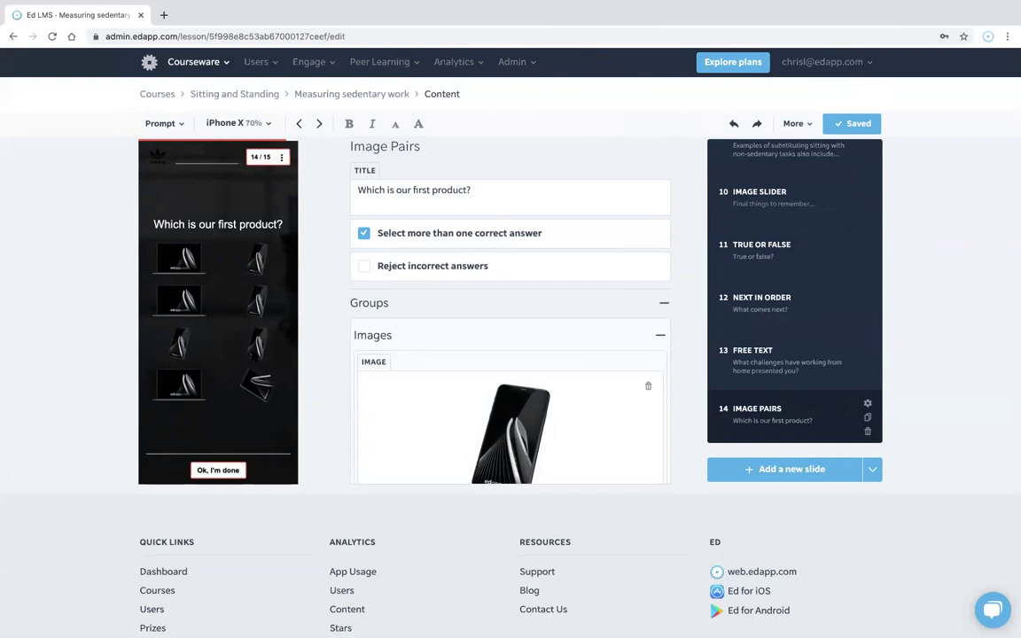
pyautogui.click(212, 469)
# Browse the Multiple Choice templates and add a Circle the Answer slide to the lesson.
pyautogui.click(725, 469)
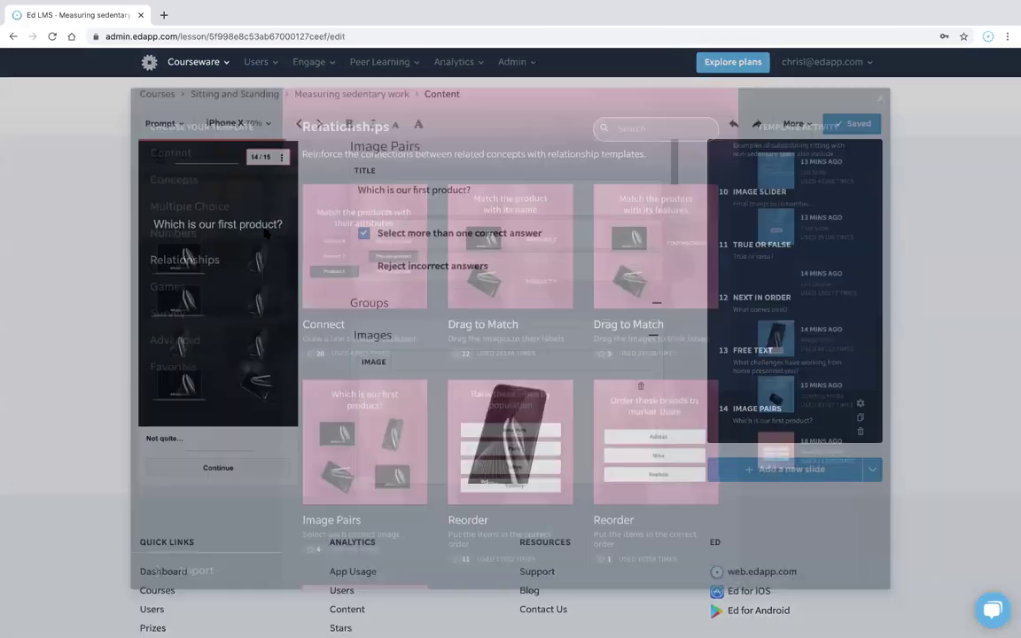
pyautogui.click(189, 211)
pyautogui.scroll(-3, 618, 314)
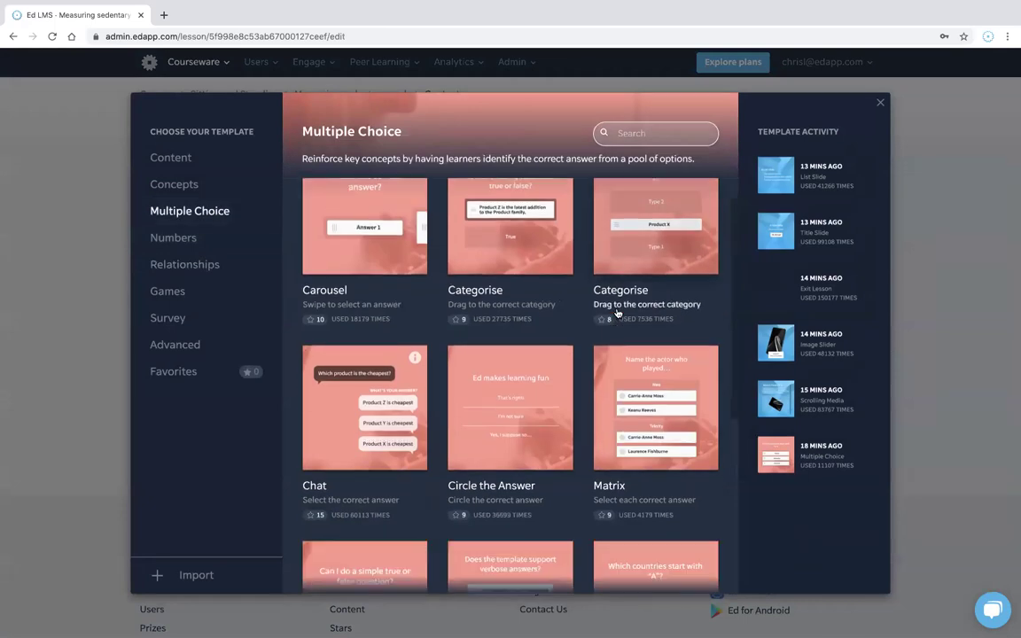
pyautogui.scroll(-3, 618, 314)
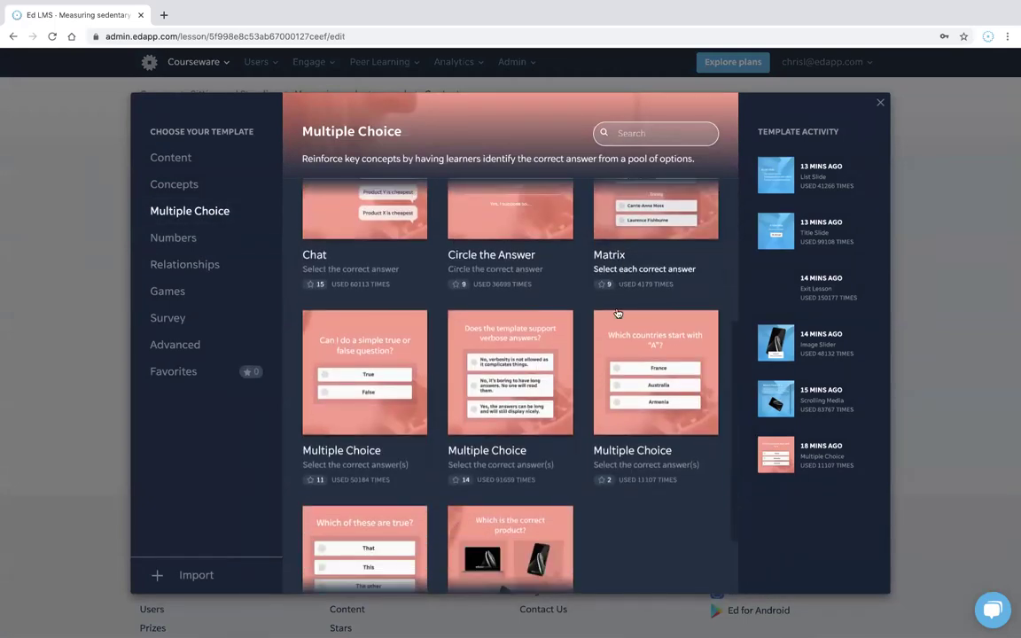
pyautogui.scroll(2, 324, 329)
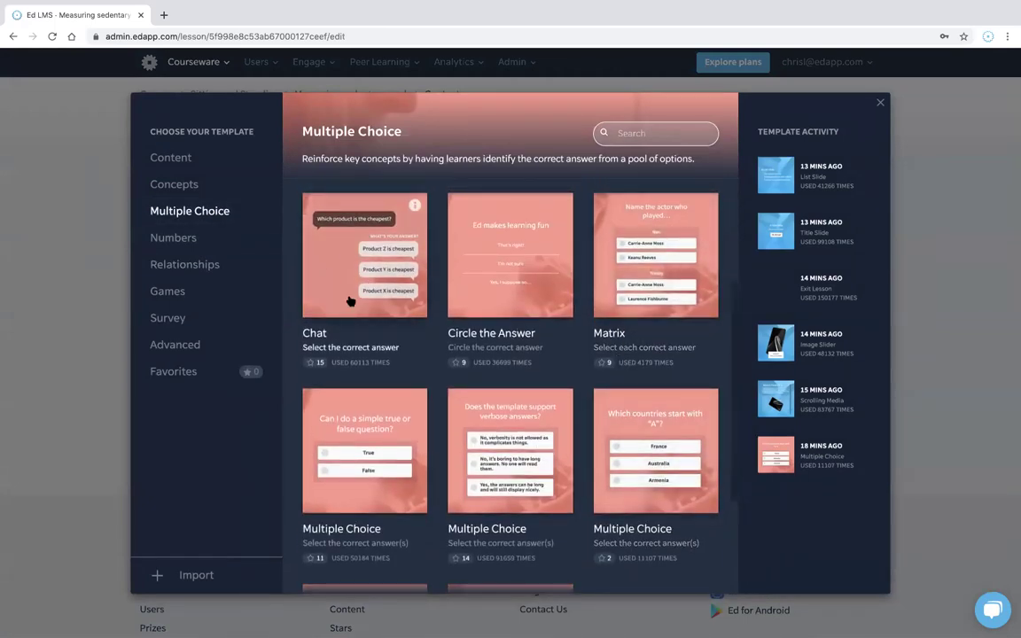
pyautogui.scroll(3, 353, 302)
pyautogui.scroll(1, 351, 303)
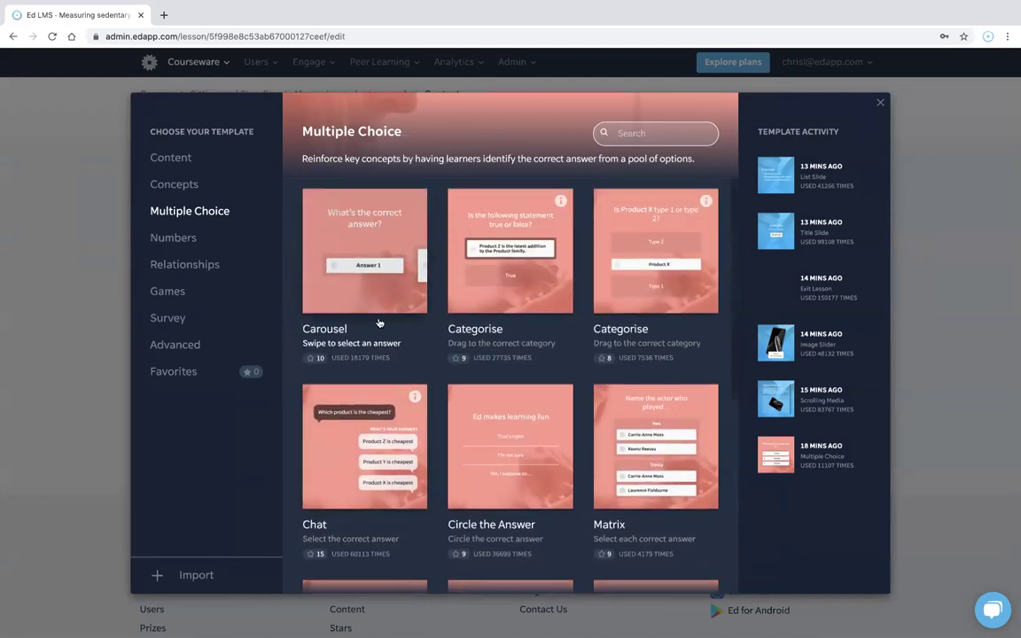
pyautogui.click(539, 476)
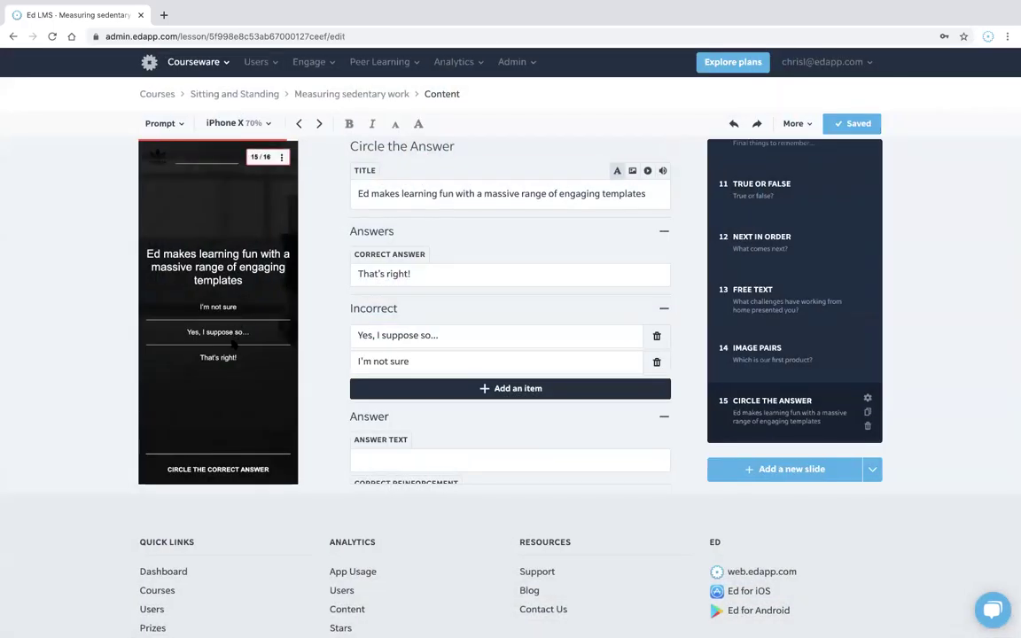
# Test the Circle the Answer preview by circling "Yes, I suppose so...", submitting it and continuing to the Exit Lesson slide.
pyautogui.moveTo(211, 346)
pyautogui.mouseDown()
pyautogui.moveTo(177, 330)
pyautogui.moveTo(253, 335)
pyautogui.moveTo(213, 344)
pyautogui.mouseUp()
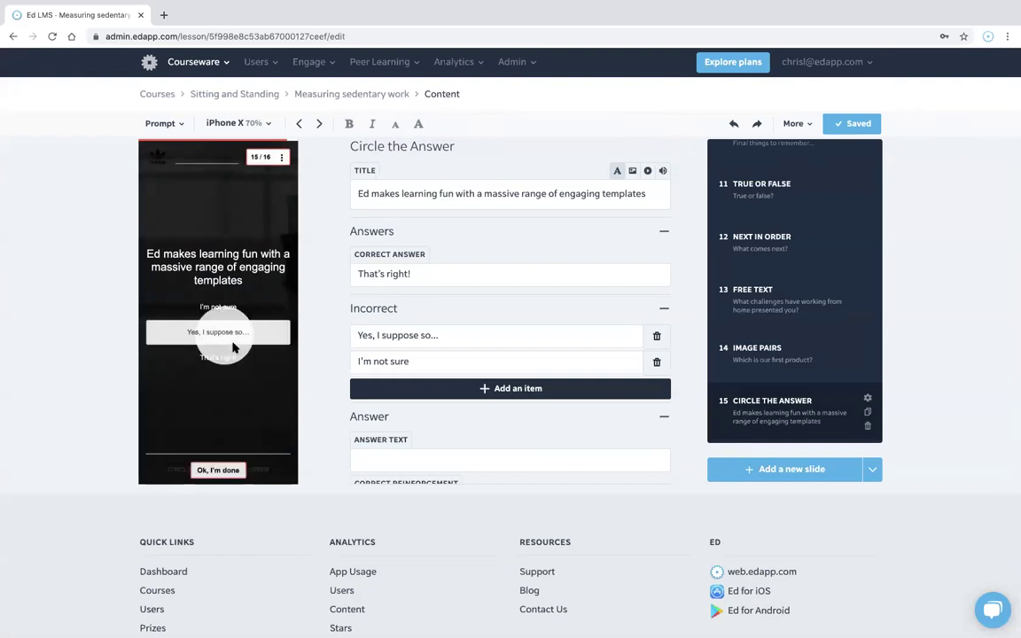
pyautogui.click(218, 470)
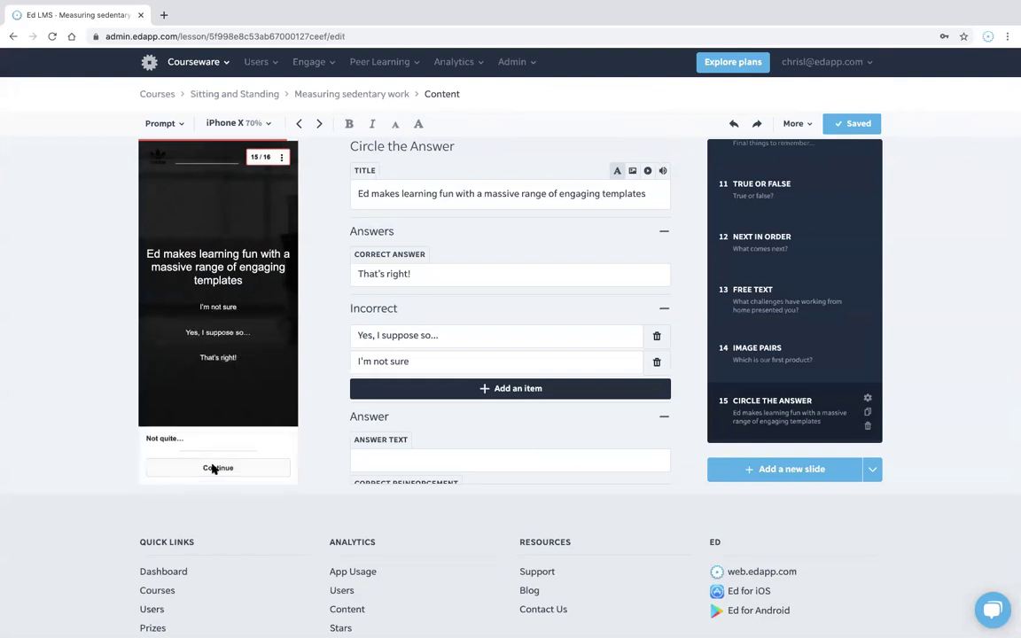
pyautogui.click(213, 469)
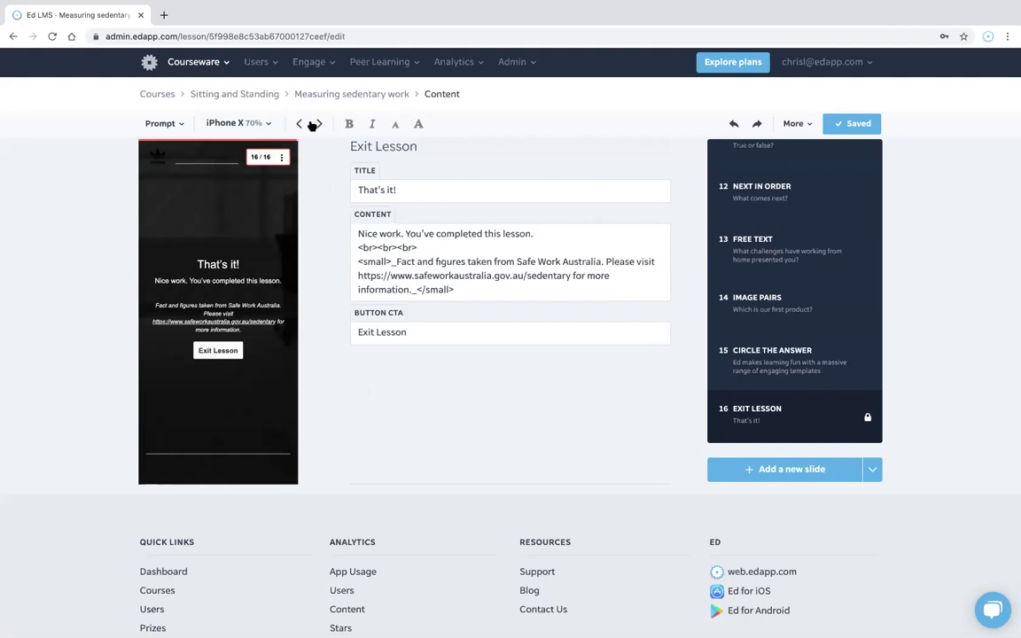
# Return to the Sitting and Standing course and view which content types besides a lesson can be created.
pyautogui.click(334, 93)
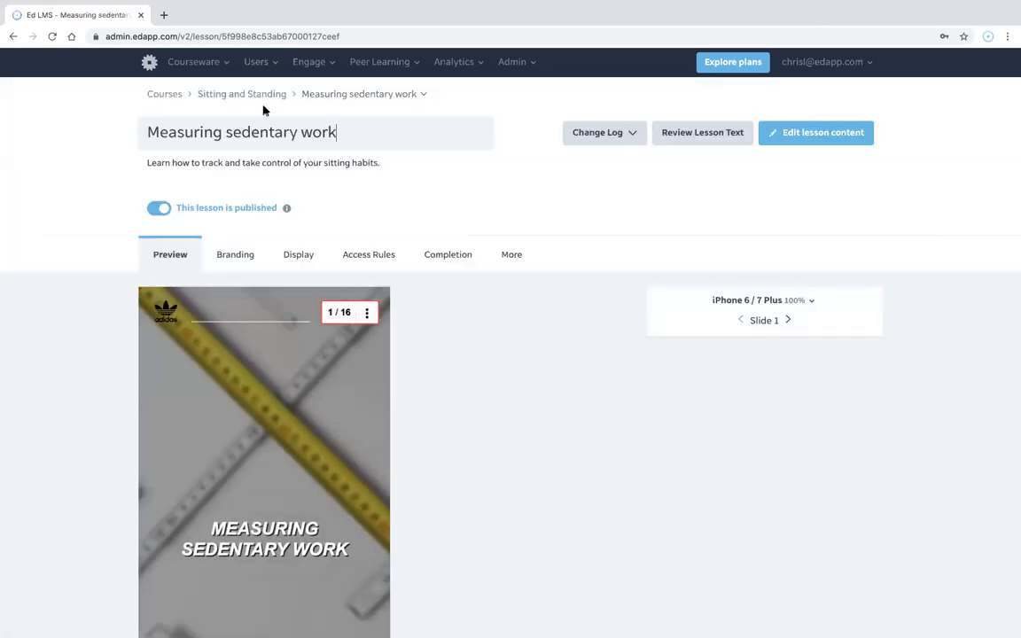
pyautogui.click(253, 94)
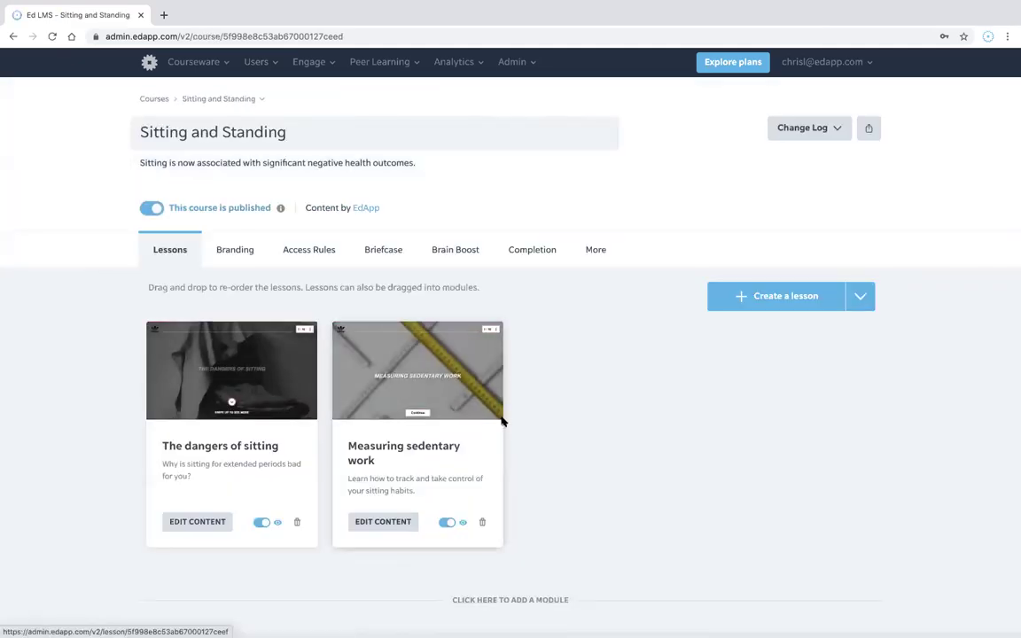
pyautogui.click(863, 296)
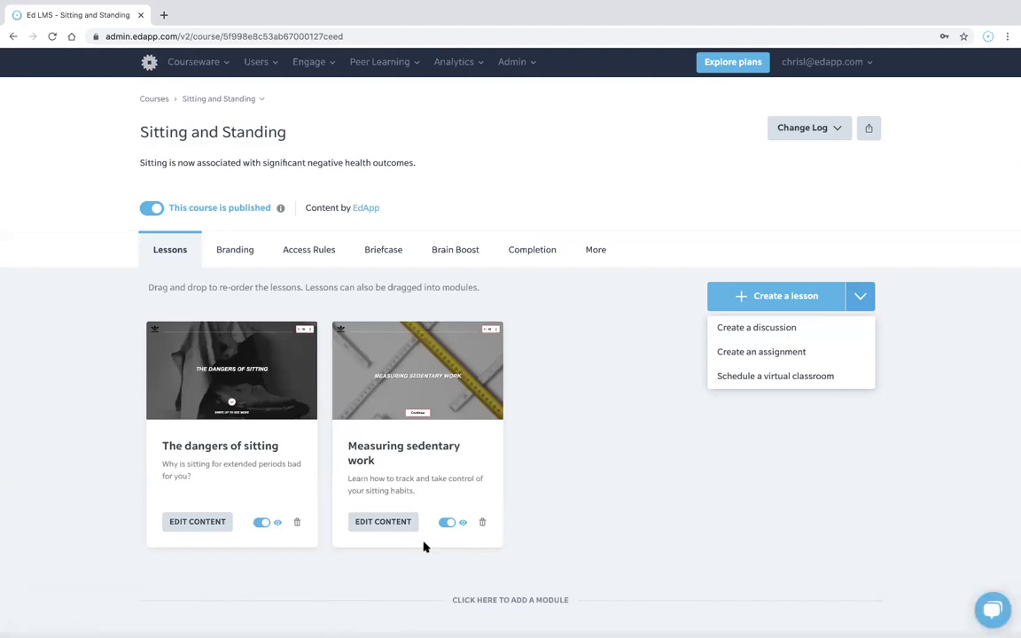
pyautogui.click(573, 366)
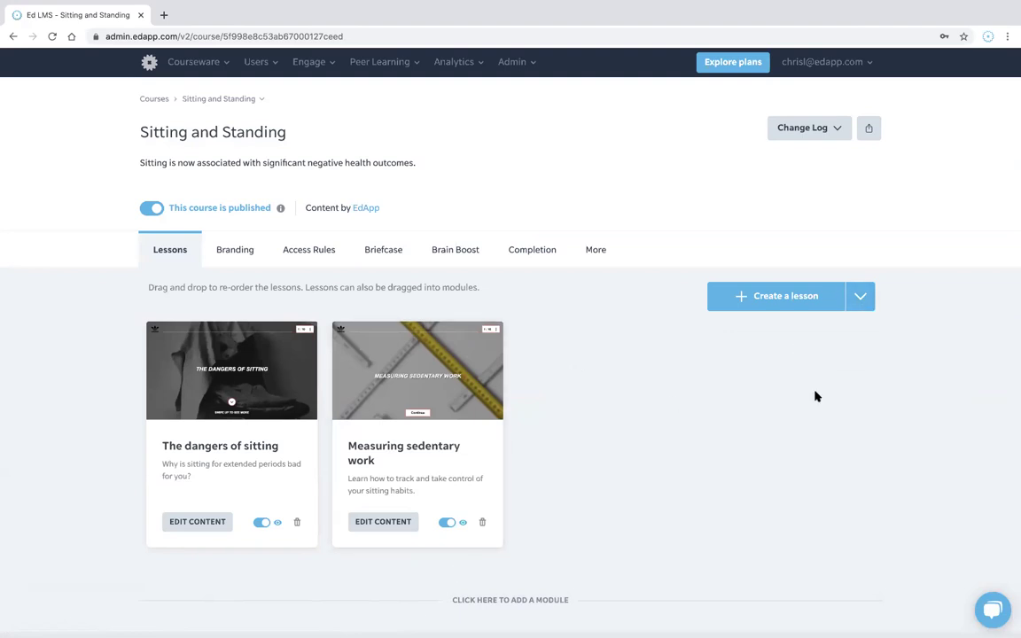
# Create a virtual classroom in the Sitting and Standing course and title it "Live Event this Friday".
pyautogui.click(860, 301)
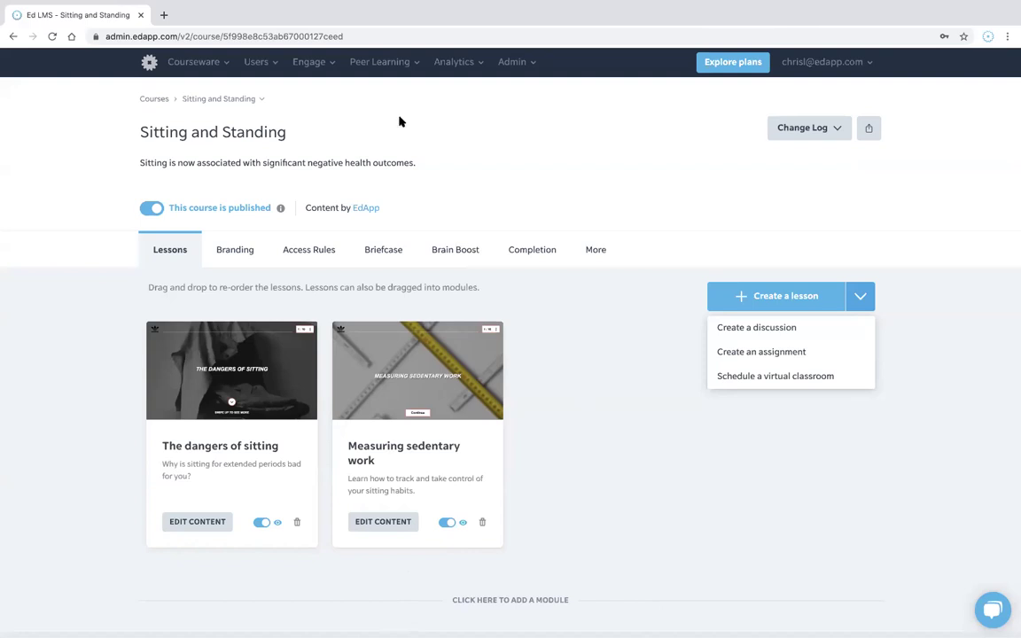
pyautogui.click(749, 377)
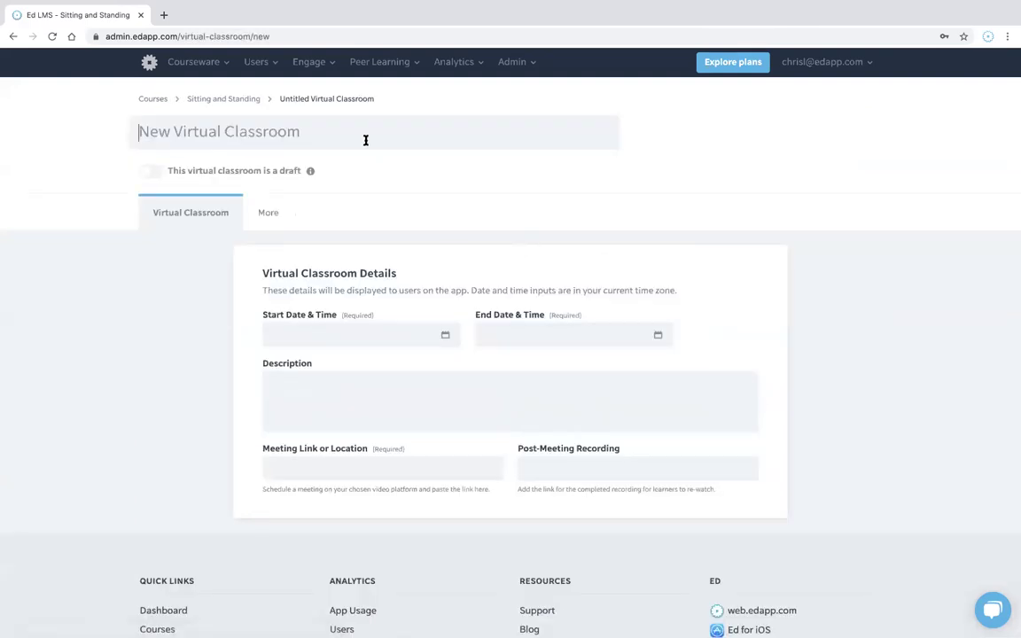
pyautogui.write('Live ')
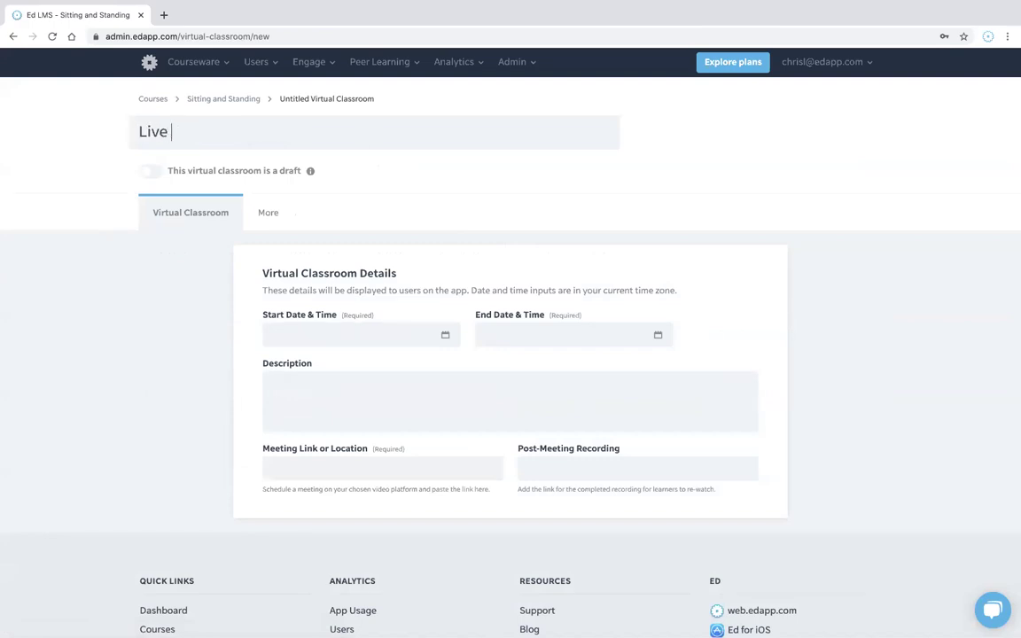
pyautogui.write('Event this Friday')
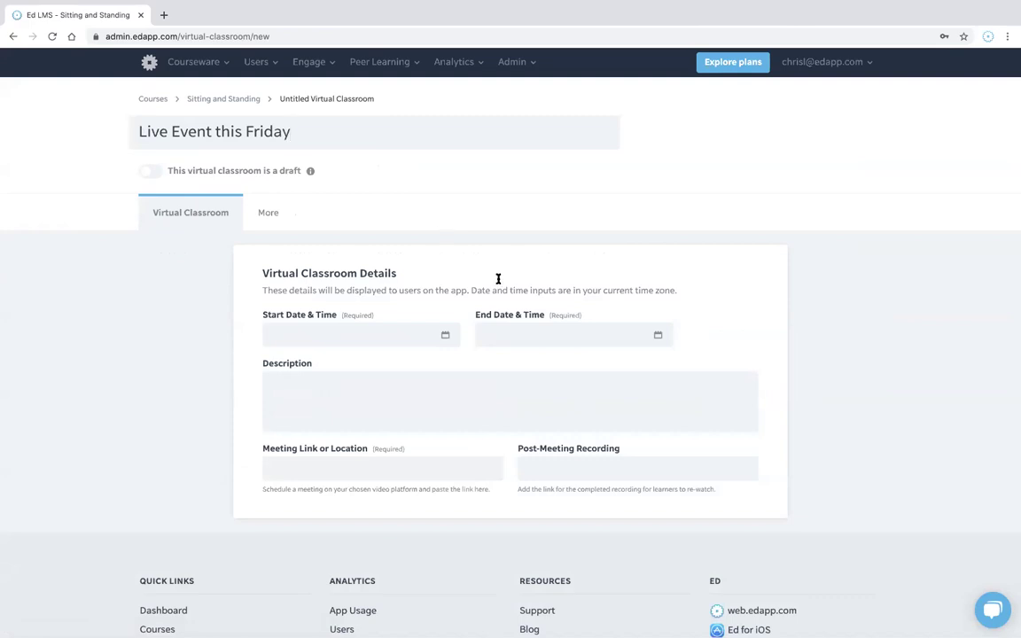
pyautogui.click(360, 390)
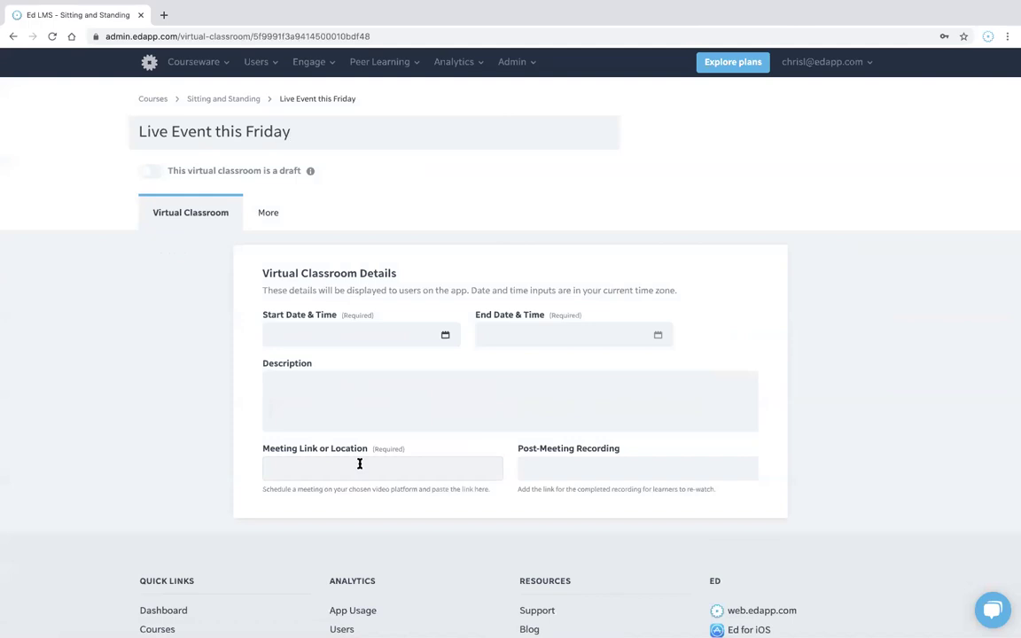
# Enter "Zoom links go here" as the meeting link and "Your recording can go here" as the post-meeting recording.
pyautogui.click(390, 467)
pyautogui.write('LZ')
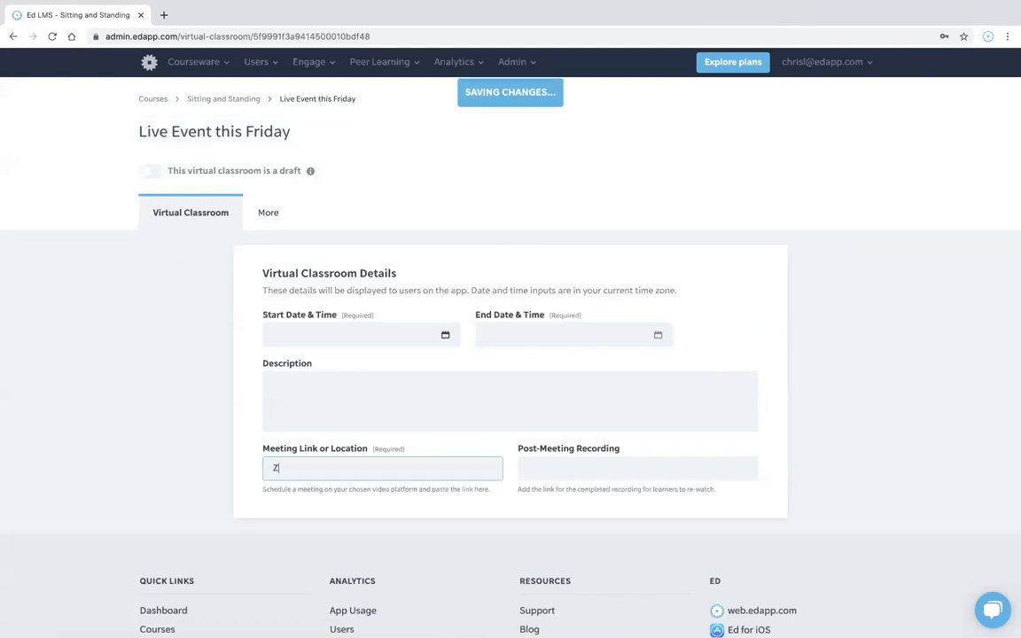
pyautogui.write('oom links go here')
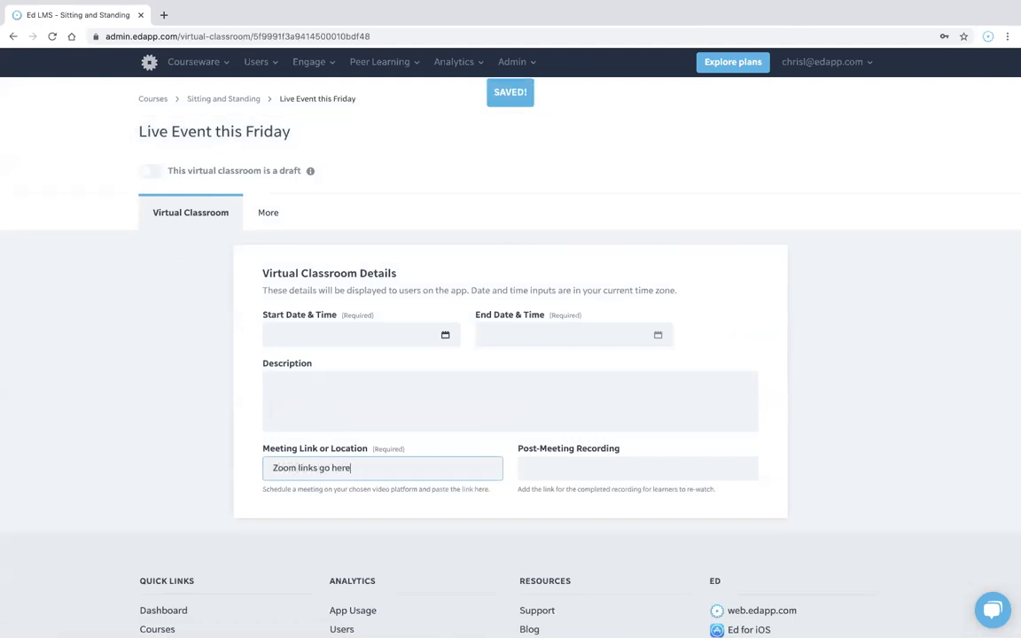
pyautogui.click(590, 470)
pyautogui.write('Your recor')
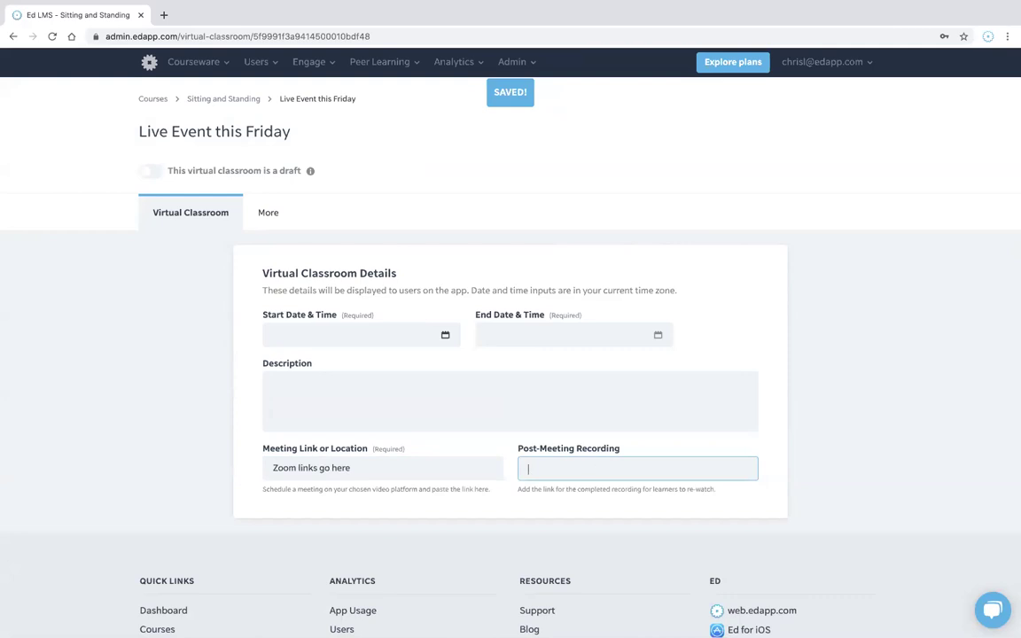
pyautogui.write('ding can go here')
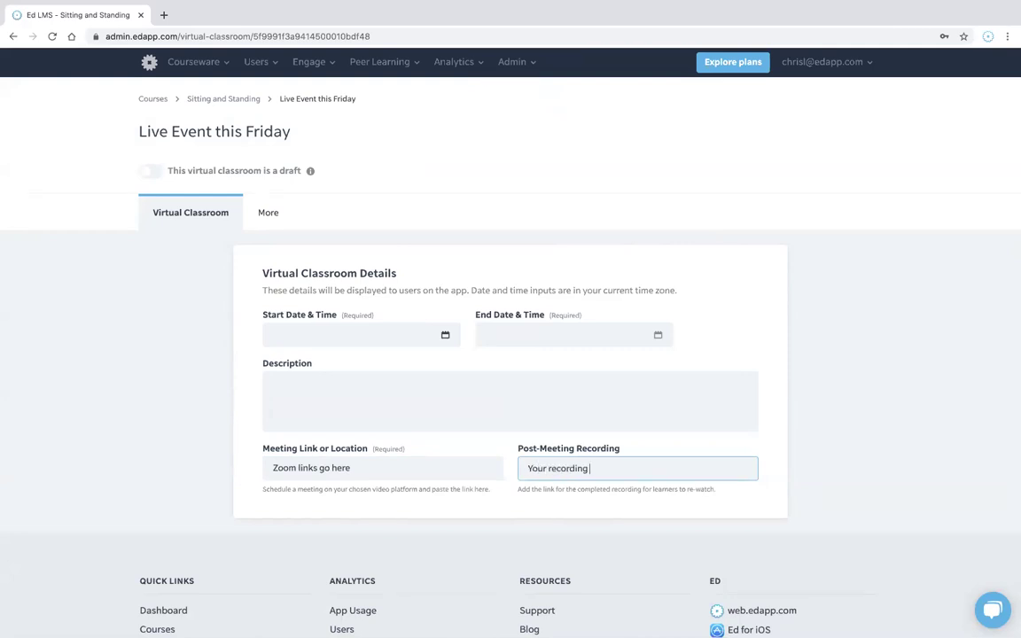
# Fill in the virtual classroom's description with "Today's agenda is as follows...".
pyautogui.click(518, 392)
pyautogui.write('Tod')
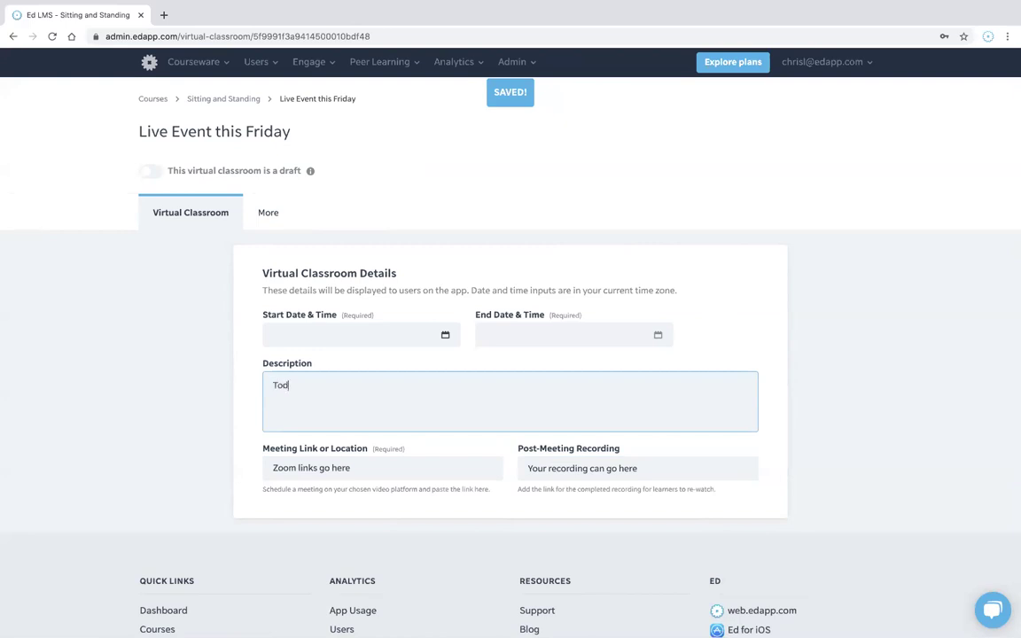
pyautogui.write("ay's agen")
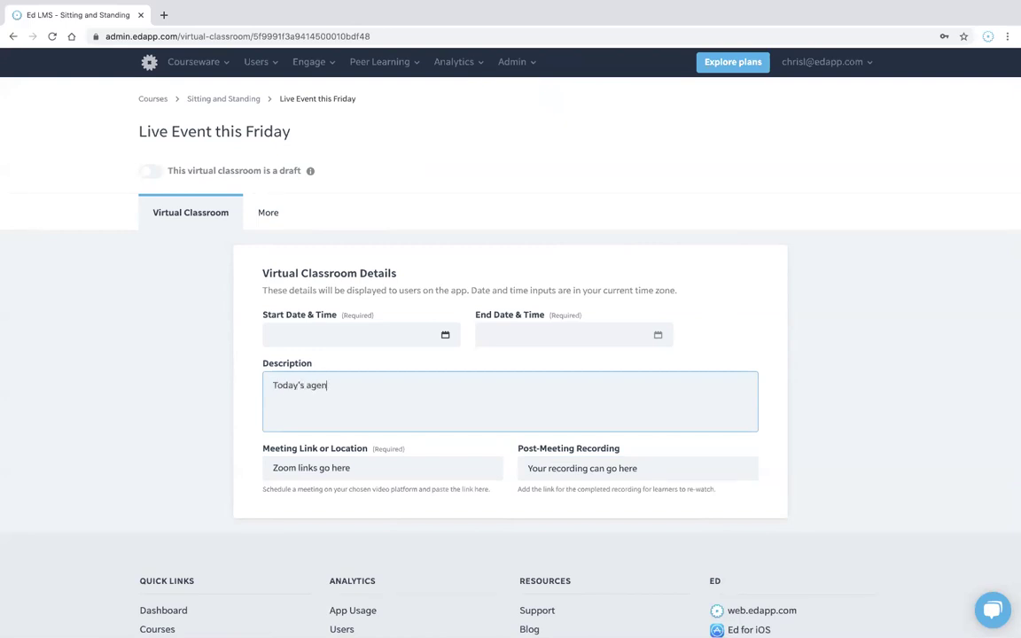
pyautogui.write('da is as follows...')
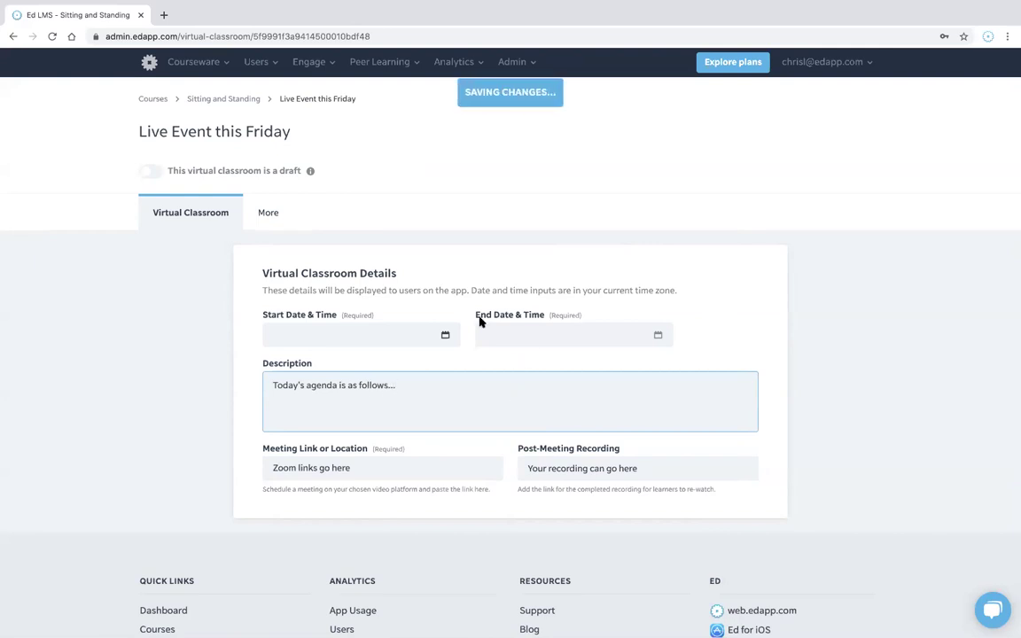
# Set the virtual classroom's start to 30th October, 2020 at 1:00 PM.
pyautogui.click(444, 336)
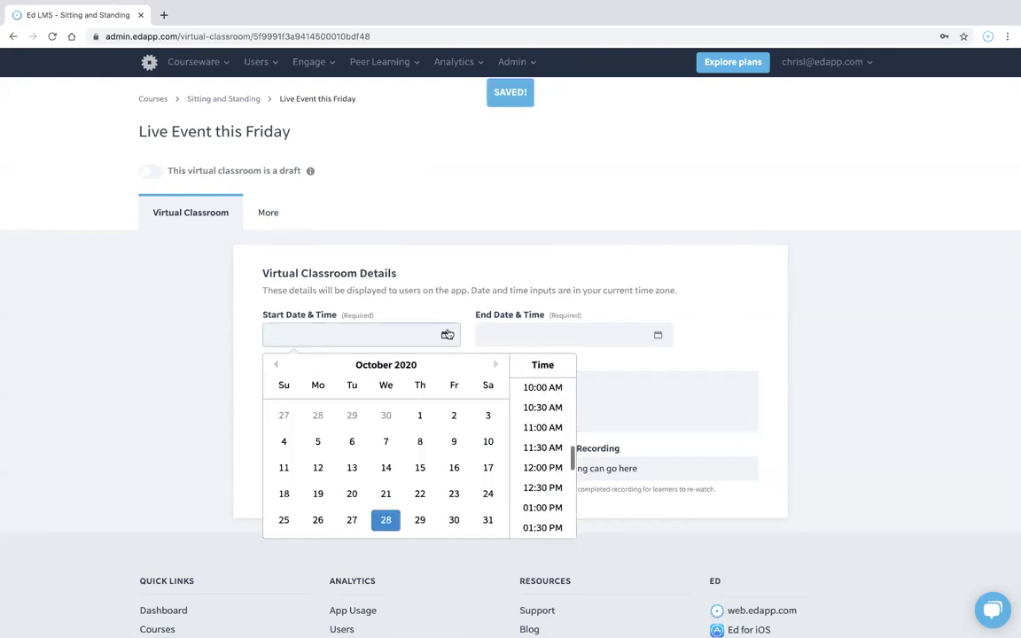
pyautogui.click(454, 519)
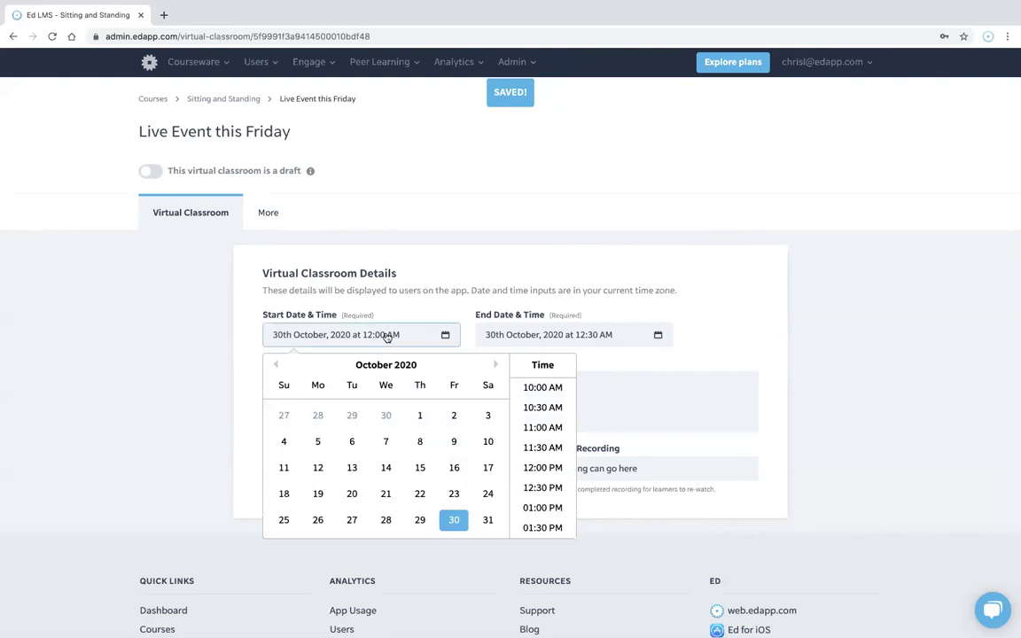
pyautogui.click(543, 508)
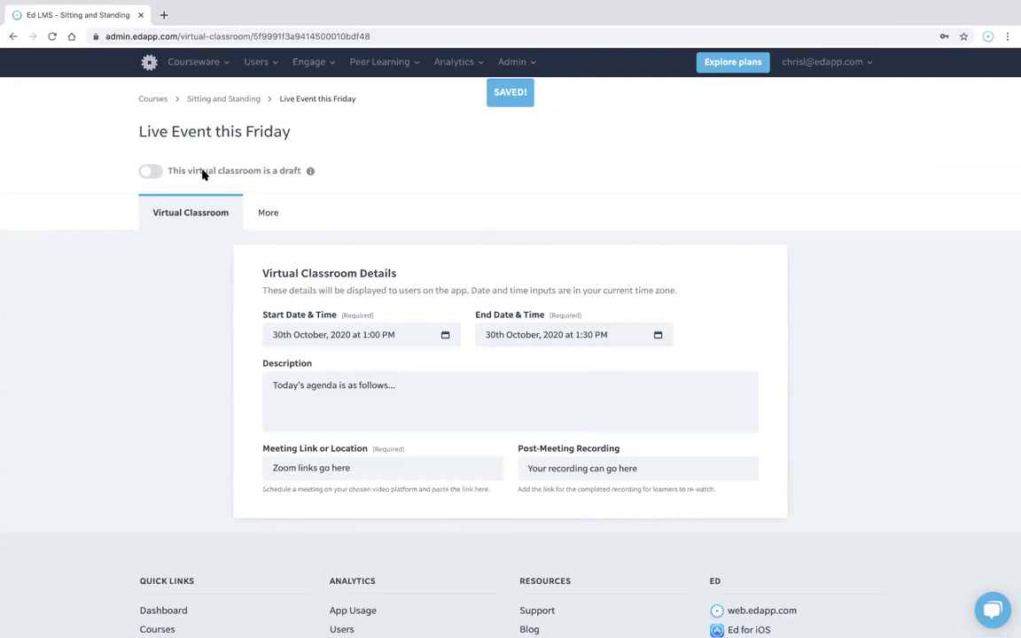
# Publish the virtual classroom and return to the Sitting and Standing course.
pyautogui.click(152, 172)
pyautogui.click(223, 99)
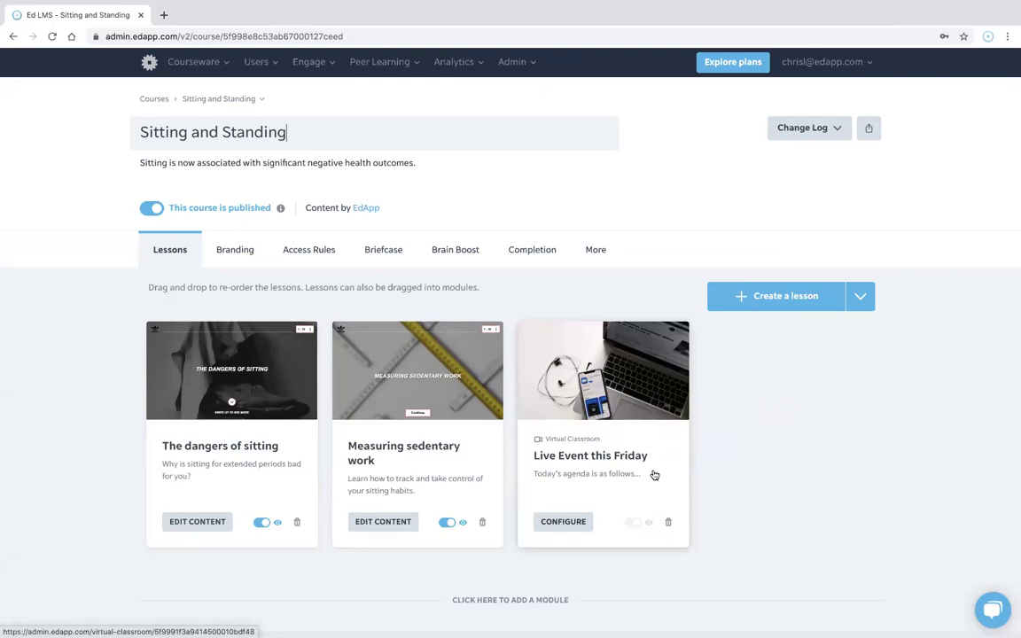
# Switch to the Webinar deck in Google Slides and start presenting from slide 25, "Would you like a personalized demo?".
pyautogui.click(569, 296)
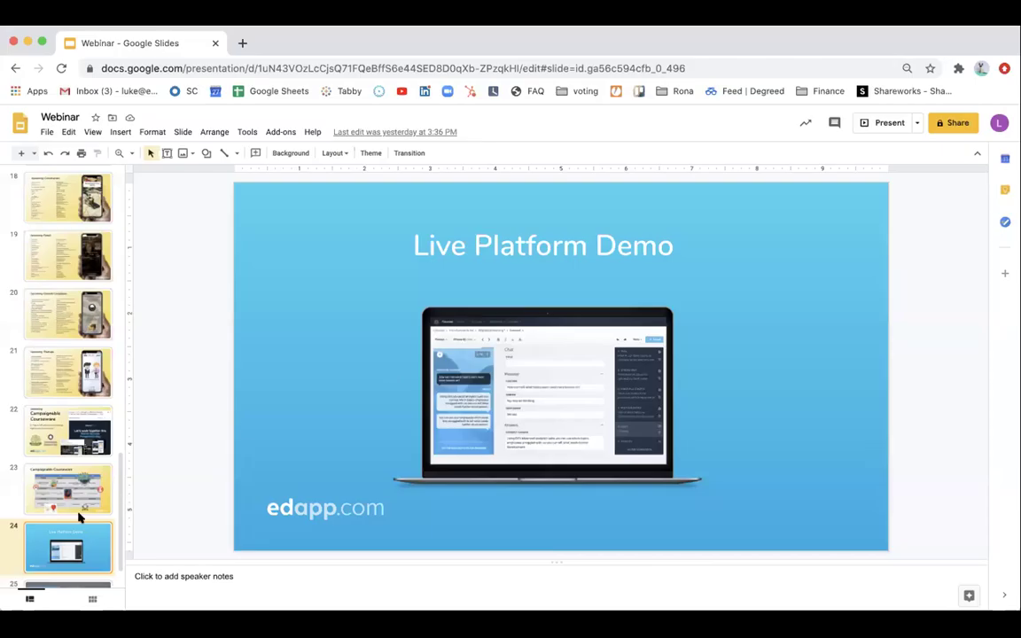
pyautogui.scroll(-2, 71, 523)
pyautogui.click(65, 553)
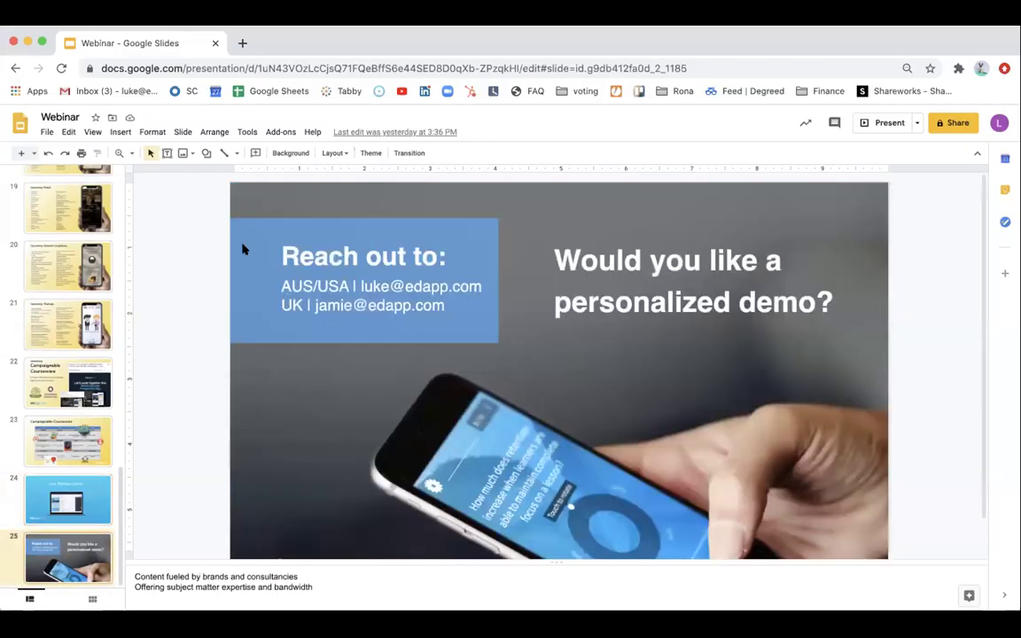
pyautogui.click(886, 123)
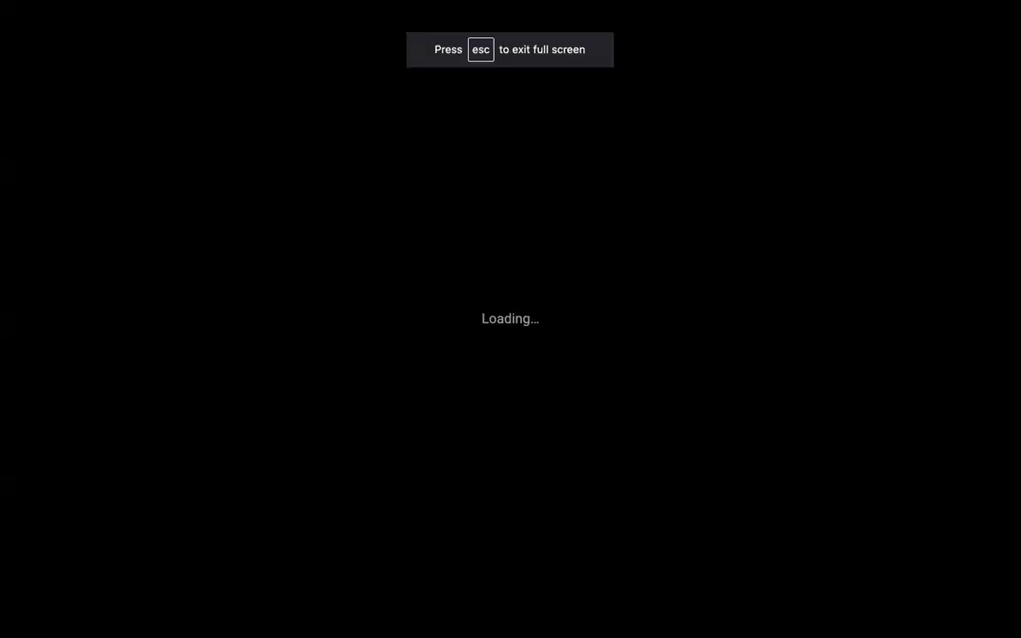